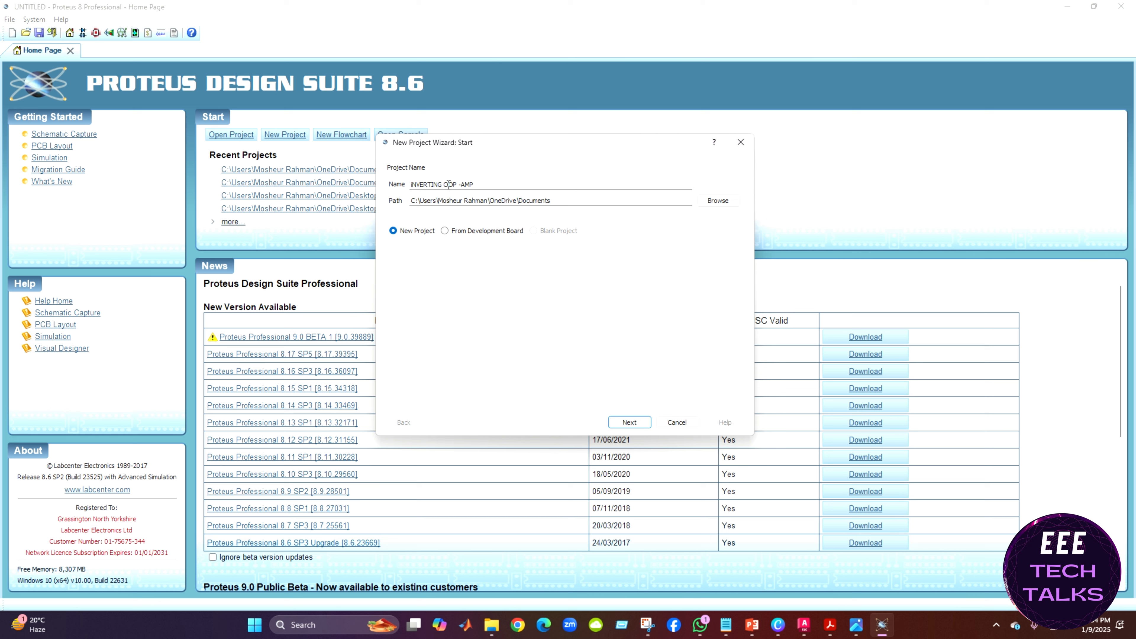
# Name the new project "INVERTING OP -AMP" and create it with the DEFAULT schematic template, no PCB layout and no firmware
pyautogui.press('BackSpace')
pyautogui.press('BackSpace')
pyautogui.write('I')
pyautogui.press('Return')
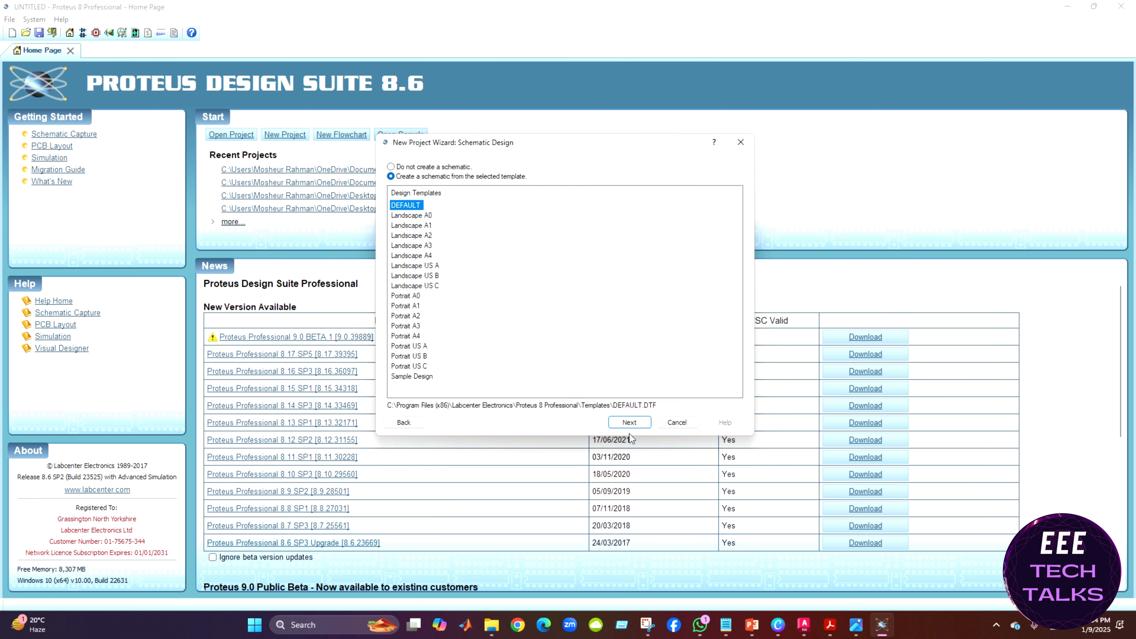
pyautogui.click(629, 423)
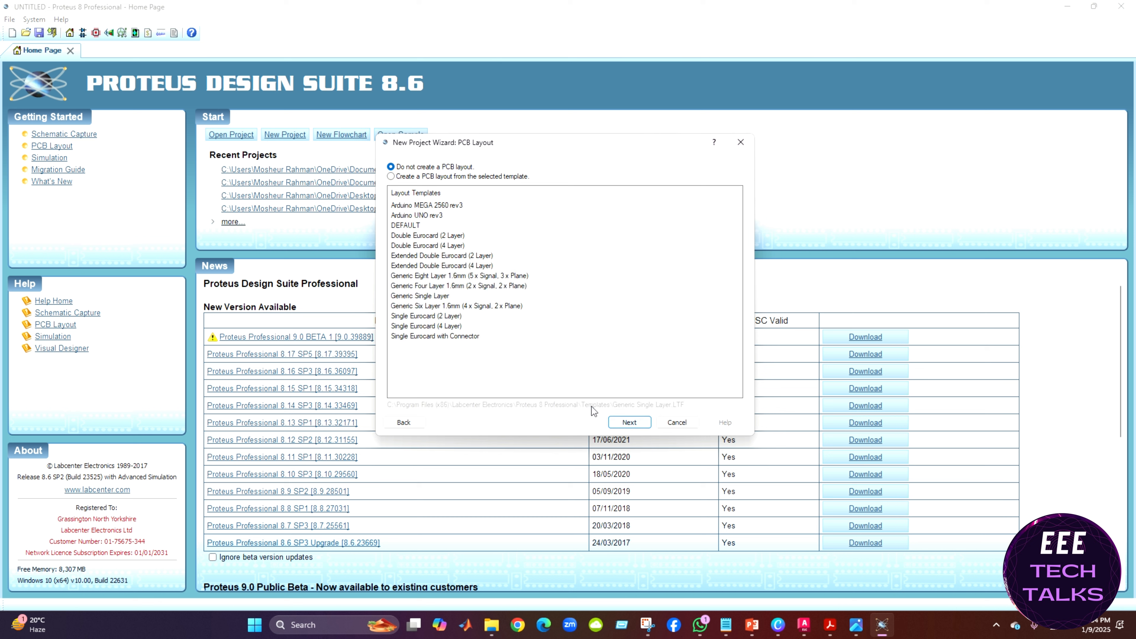
pyautogui.click(634, 423)
pyautogui.click(635, 424)
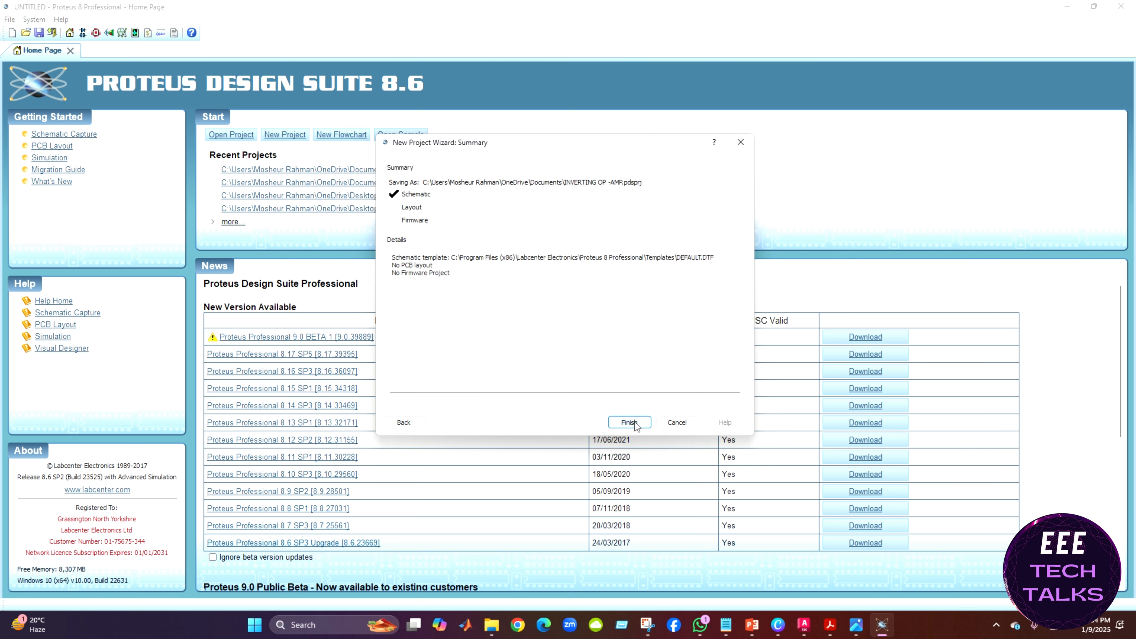
pyautogui.click(635, 423)
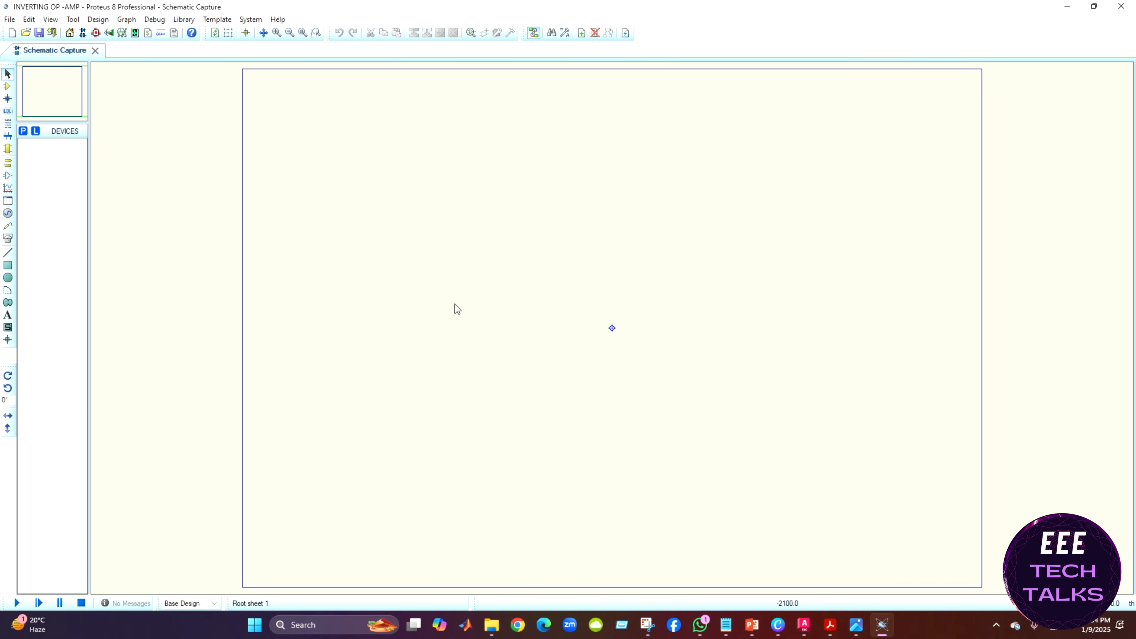
# Add the 741 op-amp and the RESISTOR from the component library to the project's device list
pyautogui.click(7, 86)
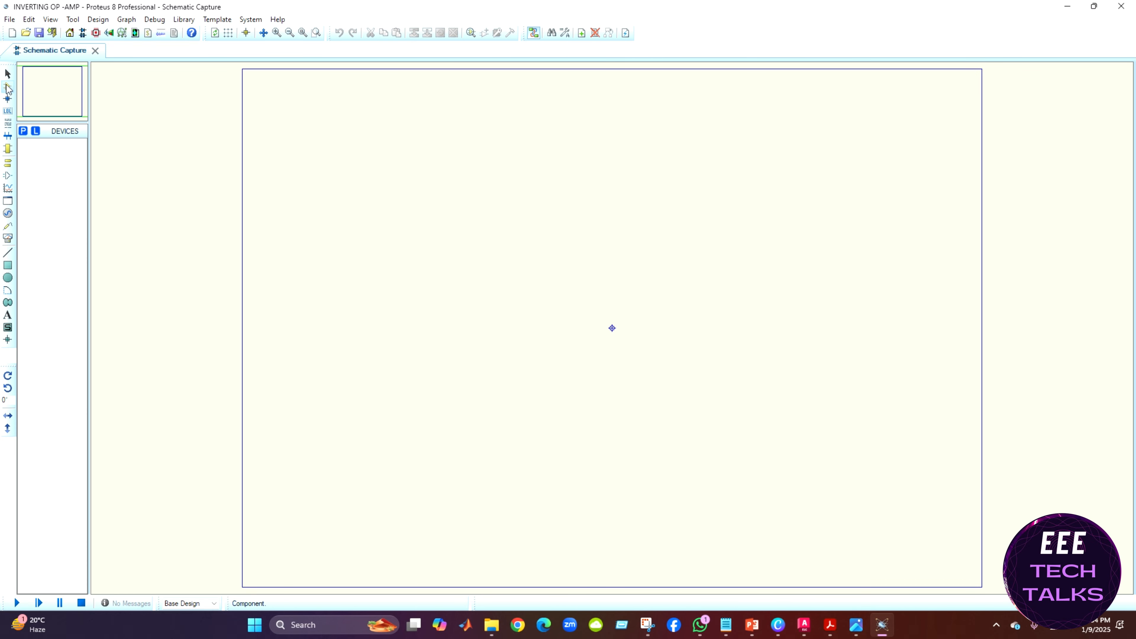
pyautogui.click(24, 132)
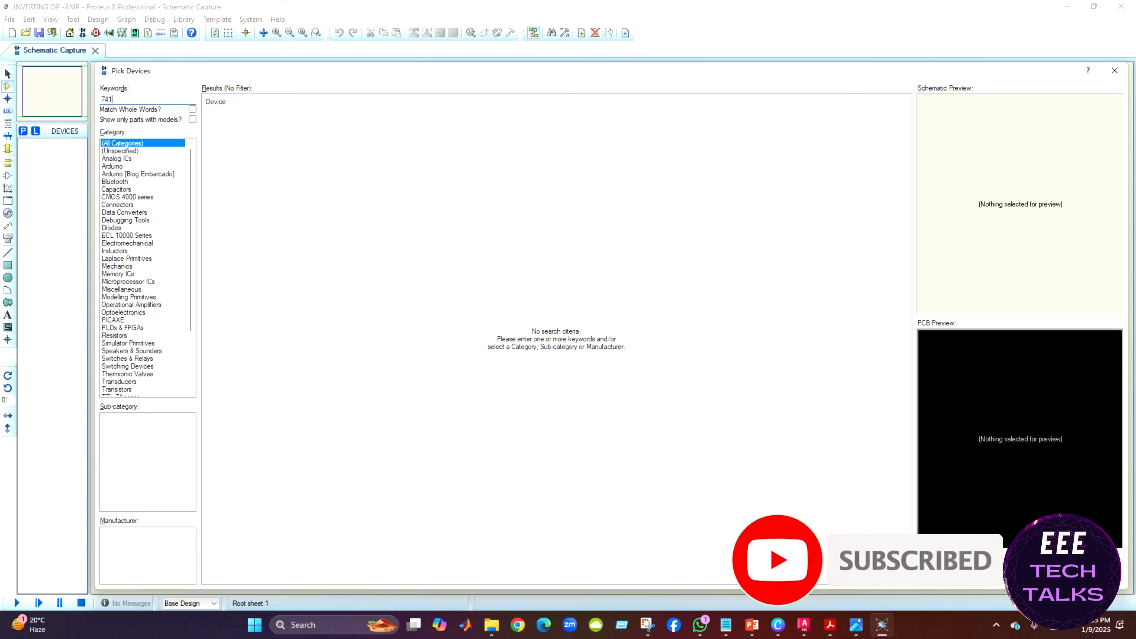
pyautogui.press('Return')
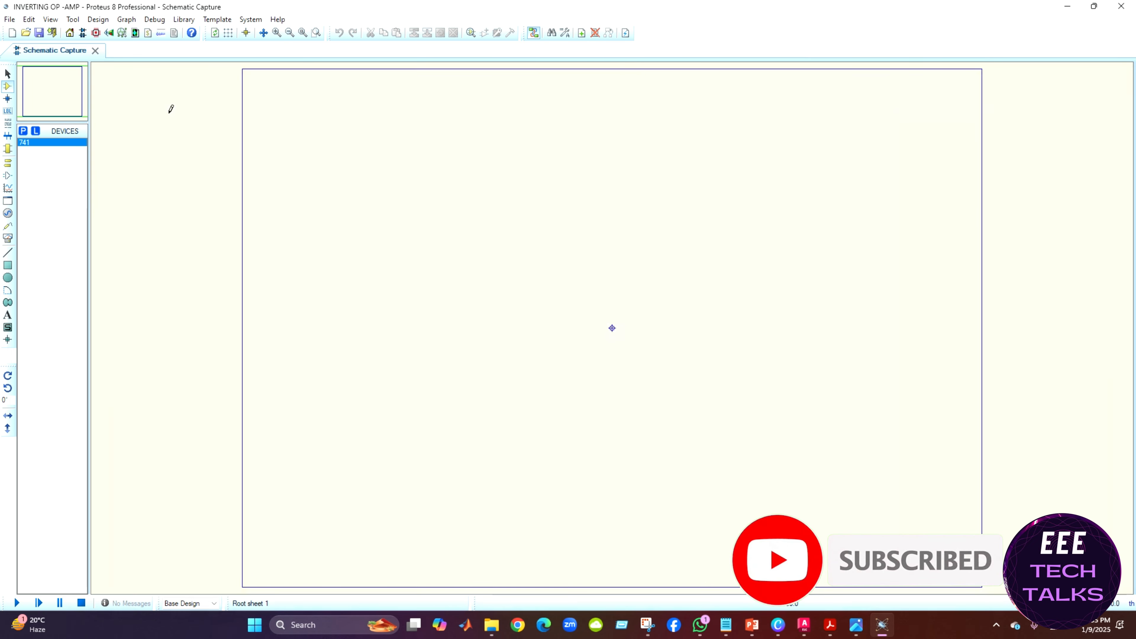
pyautogui.click(26, 136)
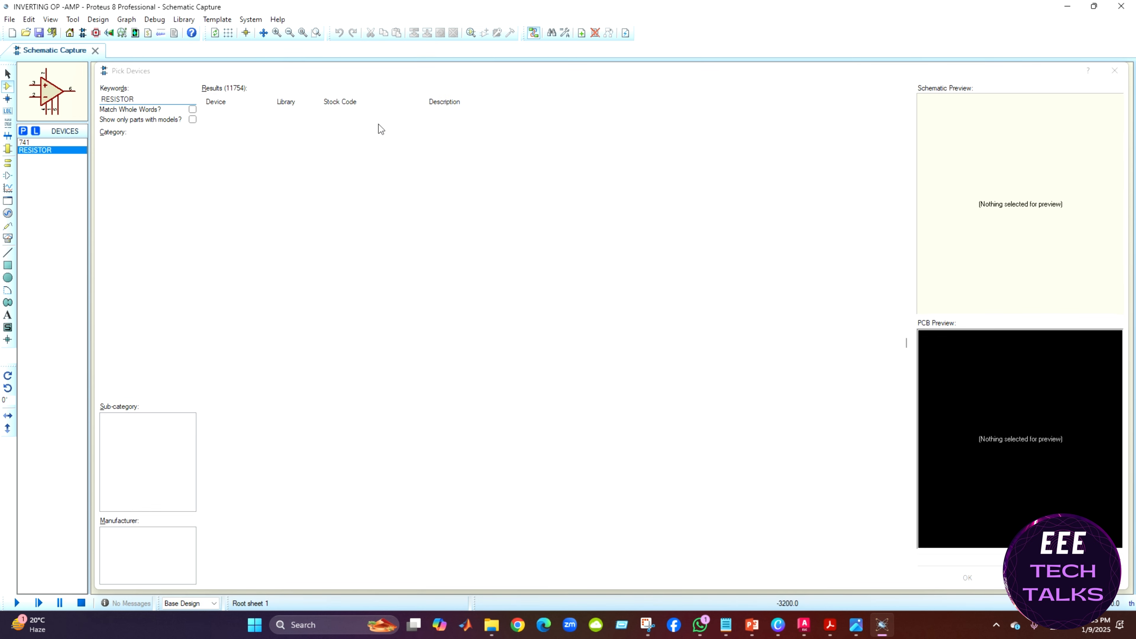
pyautogui.press('Return')
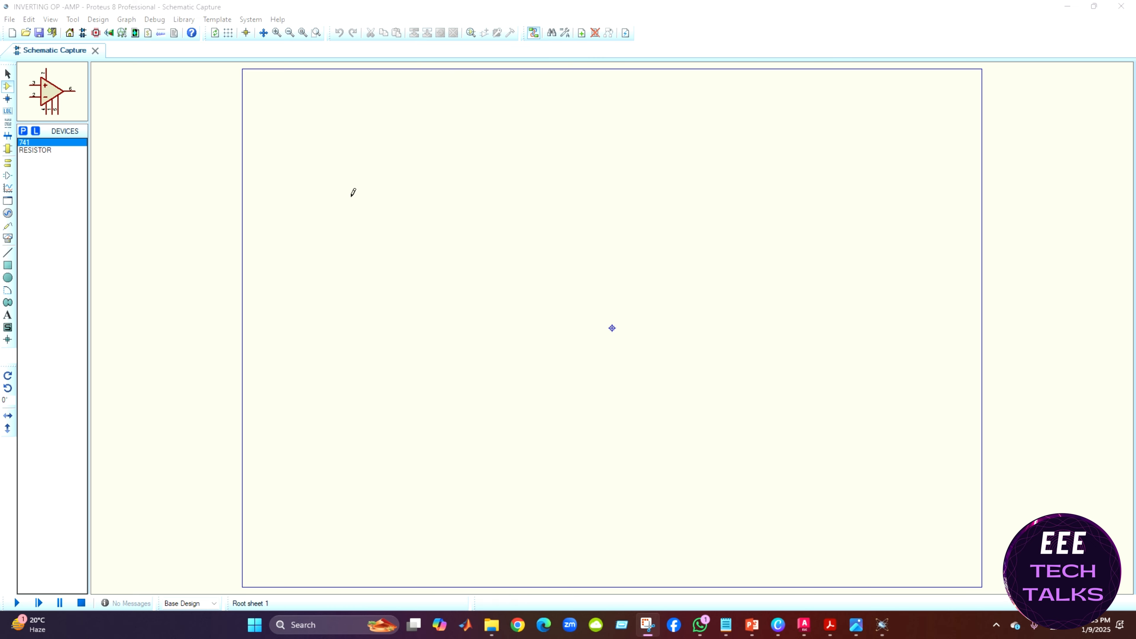
# Place the 741 op-amp in the upper-left part of the sheet and Y-mirror it to put the inverting input on top
pyautogui.click(38, 143)
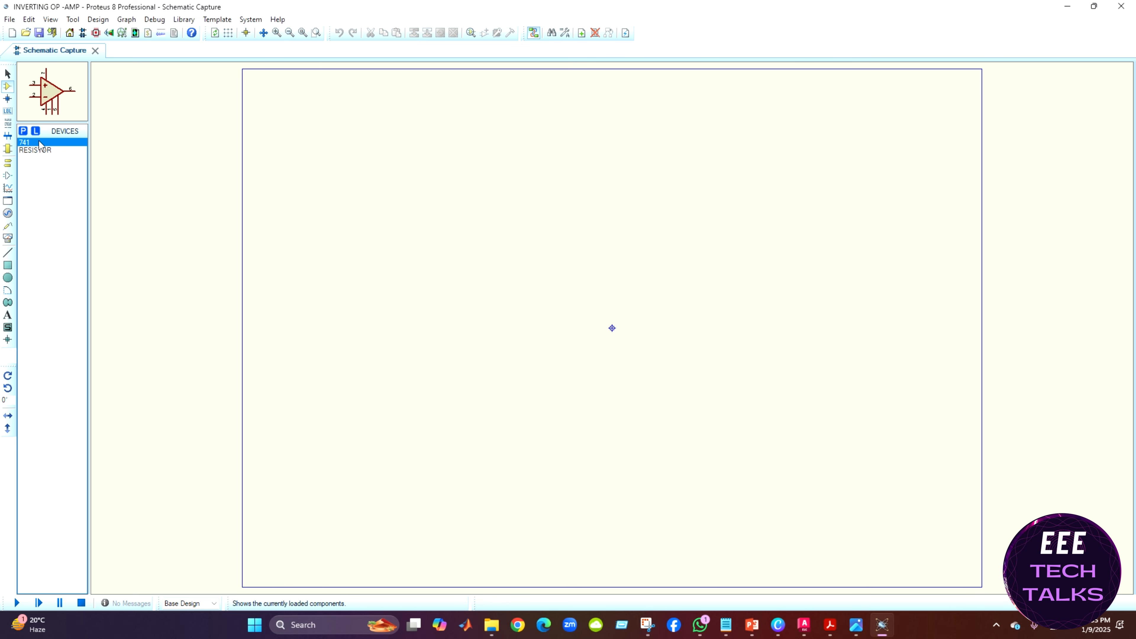
pyautogui.click(502, 208)
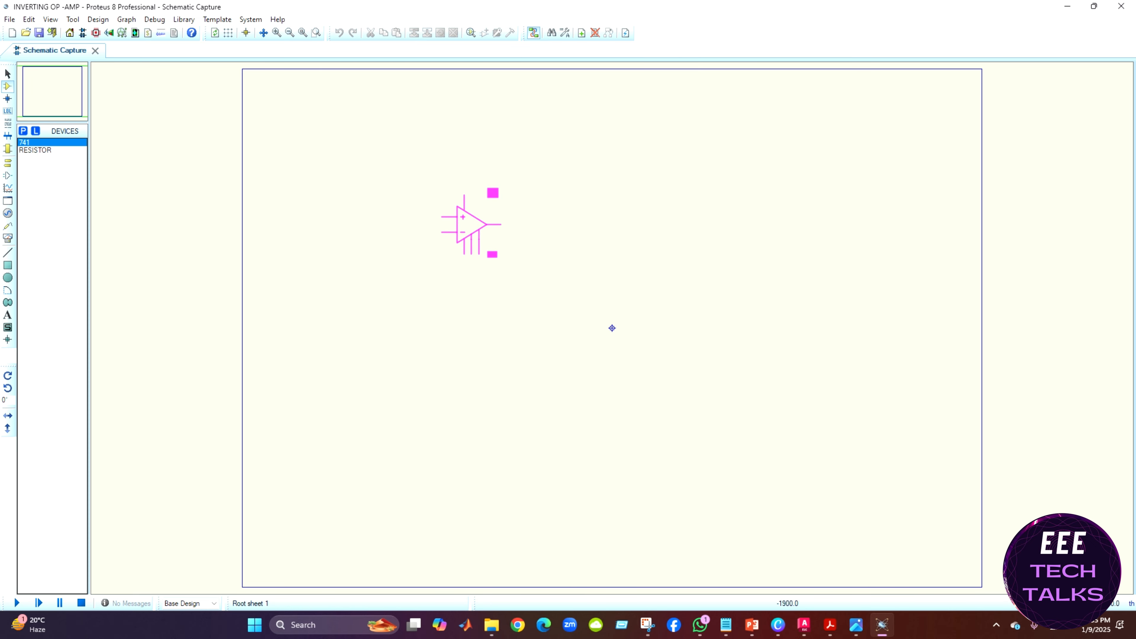
pyautogui.click(472, 240)
pyautogui.rightClick(484, 243)
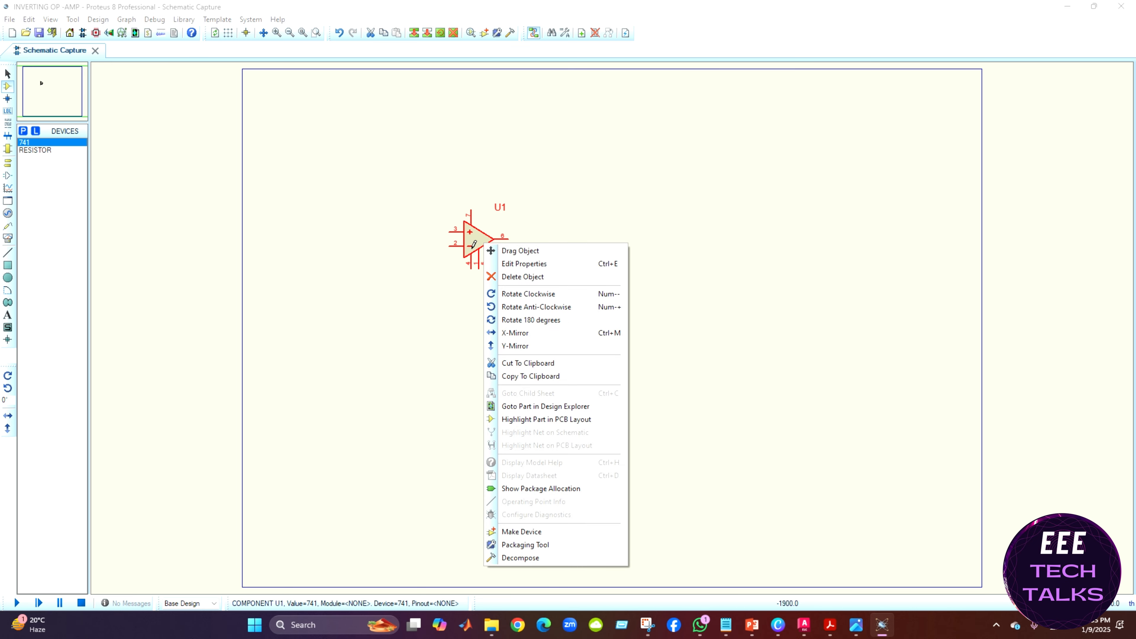
pyautogui.click(465, 229)
pyautogui.rightClick(481, 230)
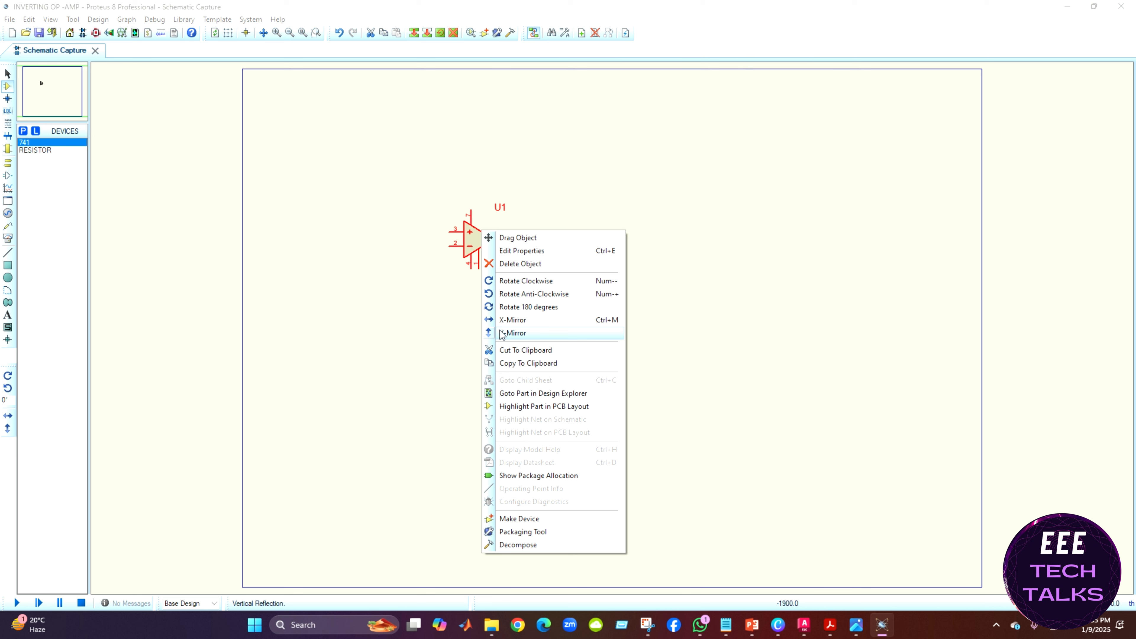
pyautogui.click(514, 333)
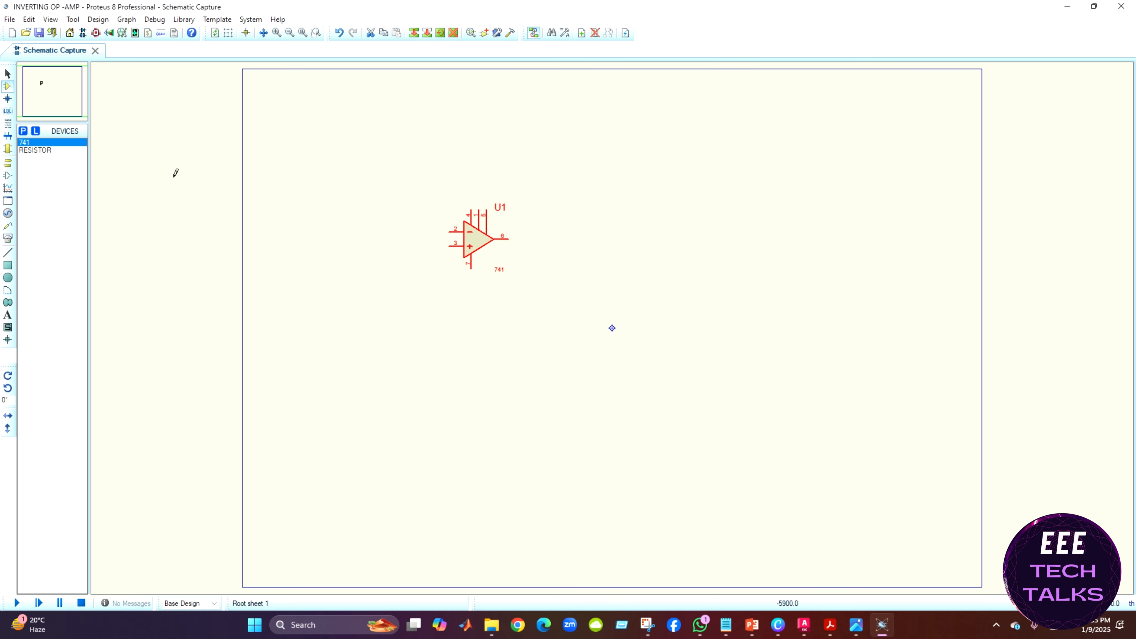
# Place one resistor in line with the op-amp's inverting input and a second one above the op-amp
pyautogui.click(35, 151)
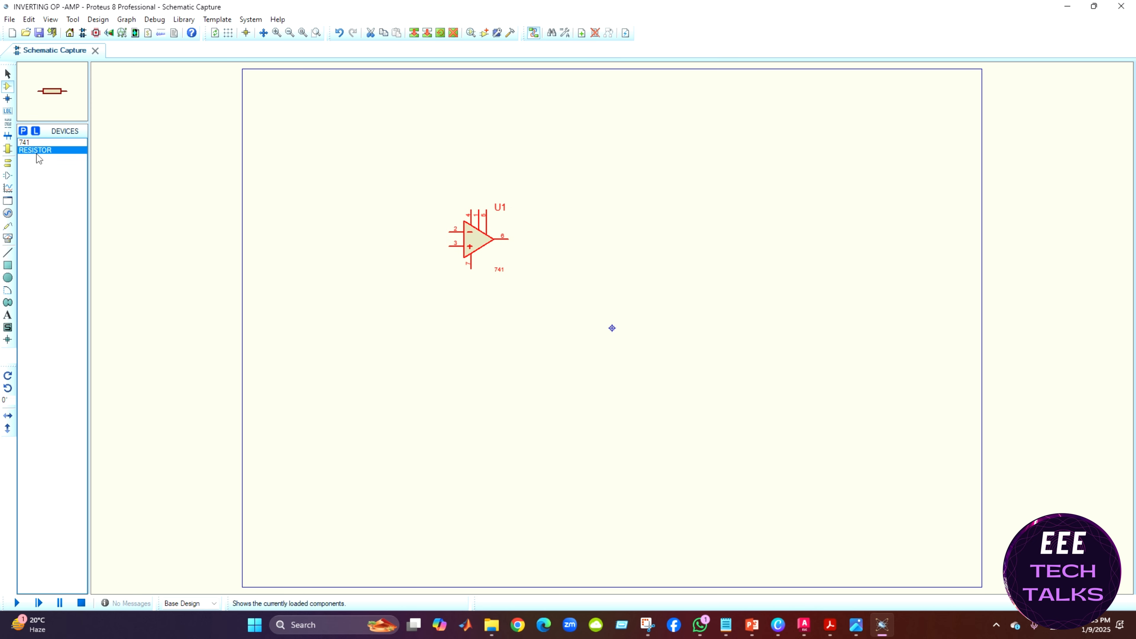
pyautogui.click(403, 228)
pyautogui.click(393, 231)
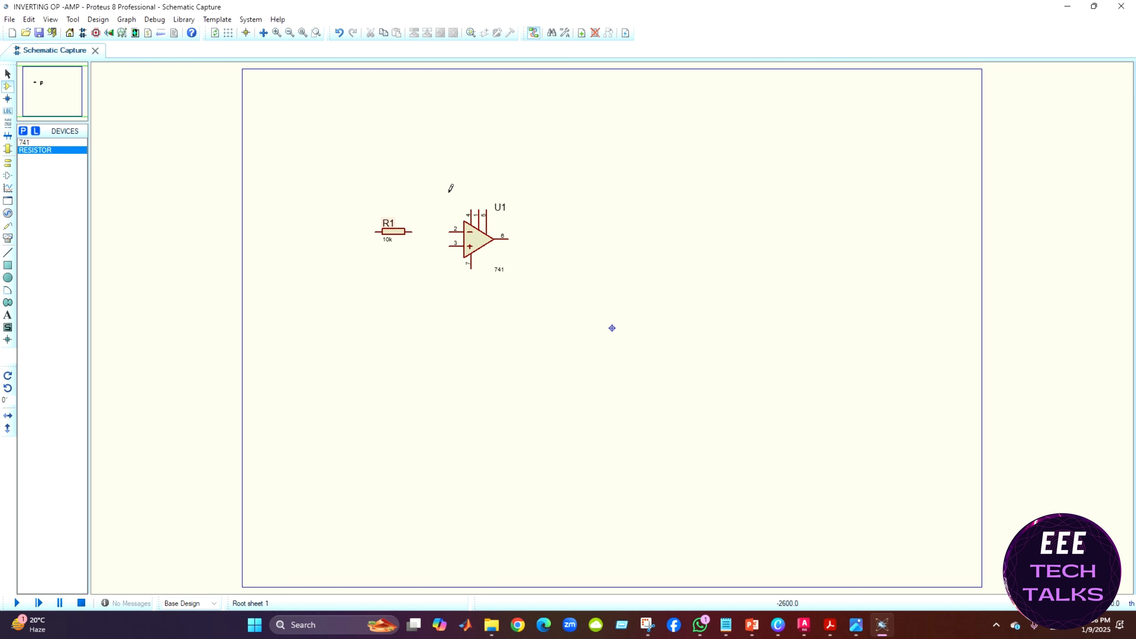
pyautogui.click(478, 141)
pyautogui.click(475, 143)
# Place a third resistor below and to the right of the op-amp and rotate it anti-clockwise to stand vertically
pyautogui.click(541, 289)
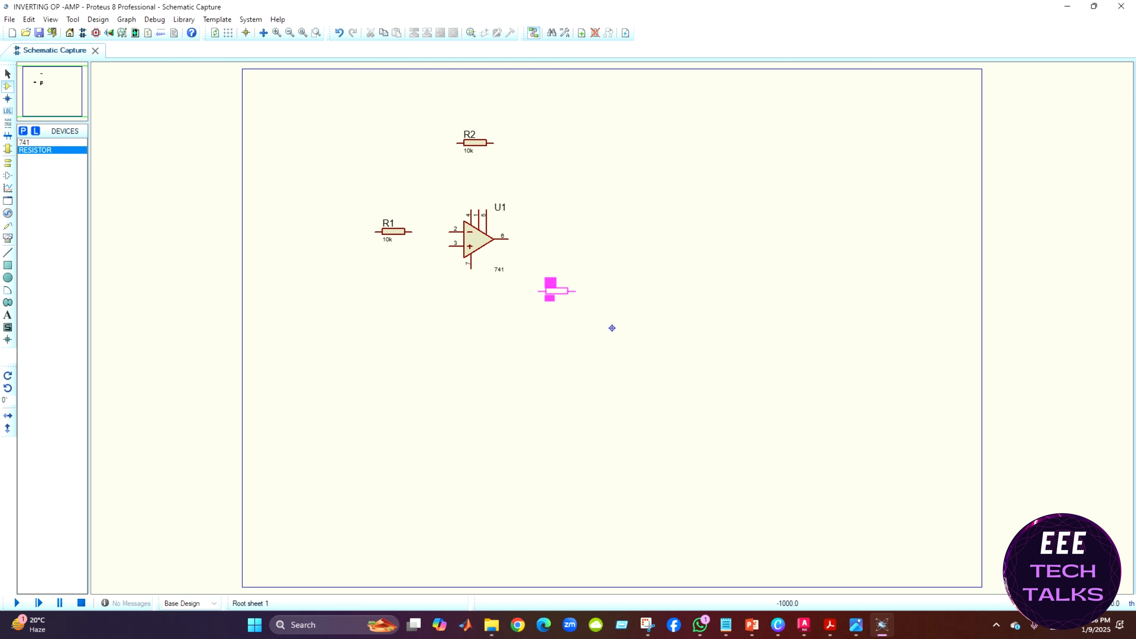
pyautogui.click(534, 285)
pyautogui.rightClick(561, 288)
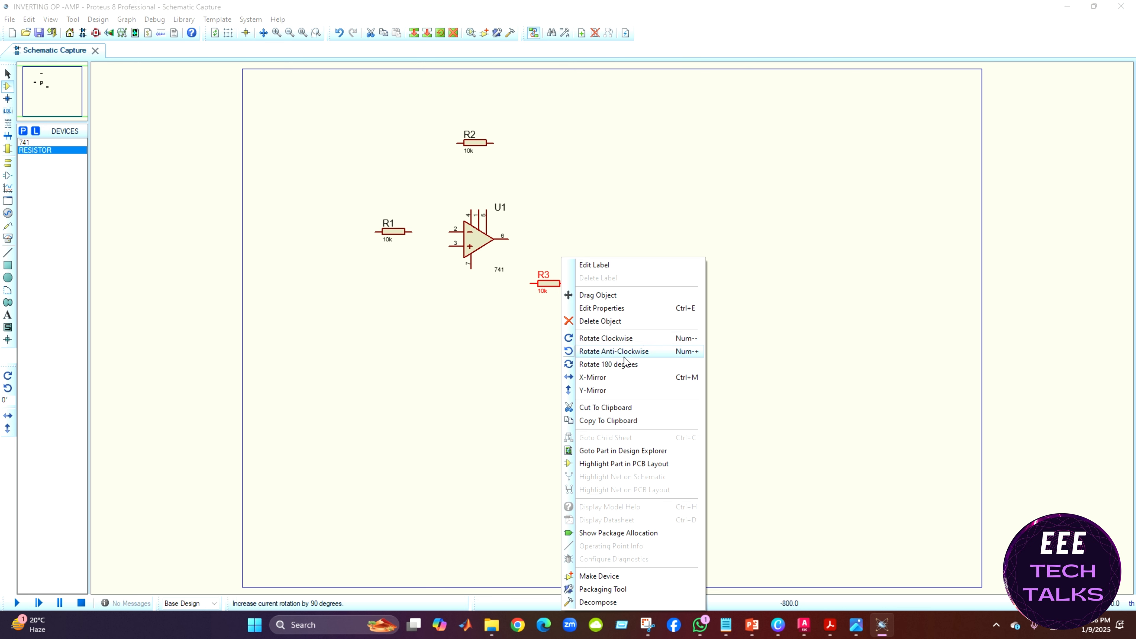
pyautogui.click(616, 351)
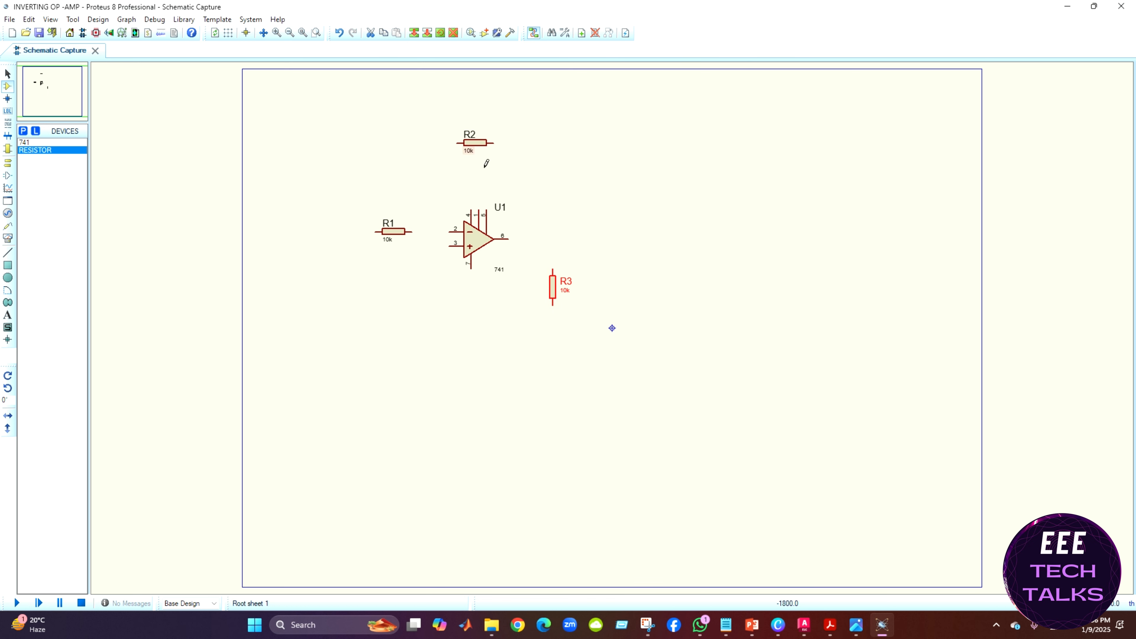
# Wire R1 to the op-amp's inverting input, pin 2, and branch that wire up to the near end of R2
pyautogui.scroll(1, 612, 328)
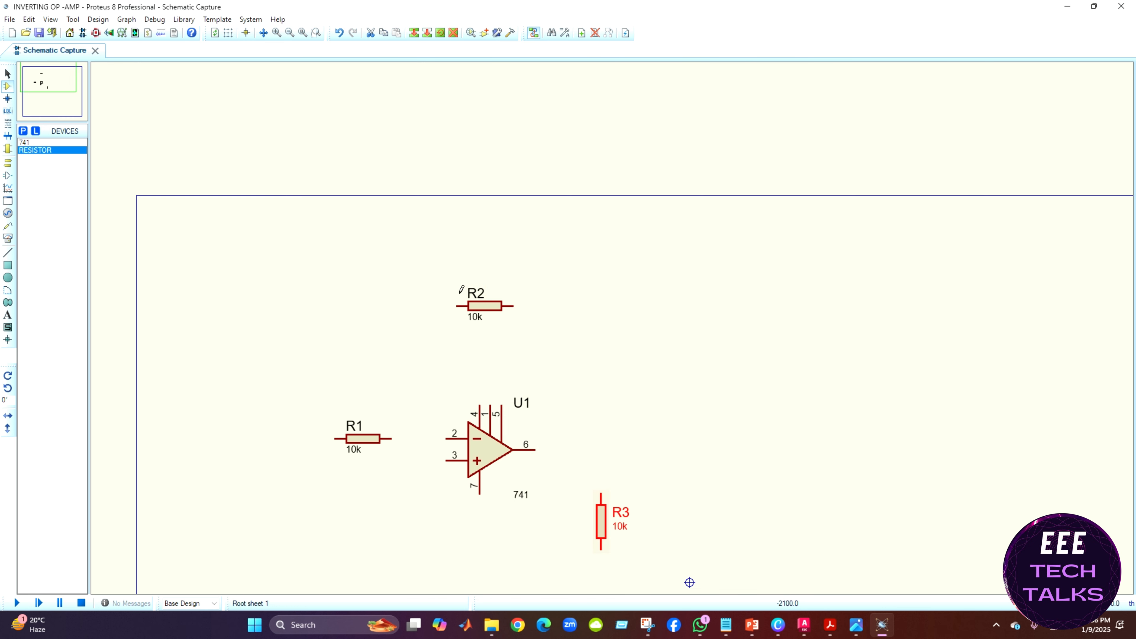
pyautogui.click(390, 439)
pyautogui.click(438, 432)
pyautogui.click(412, 438)
pyautogui.click(457, 307)
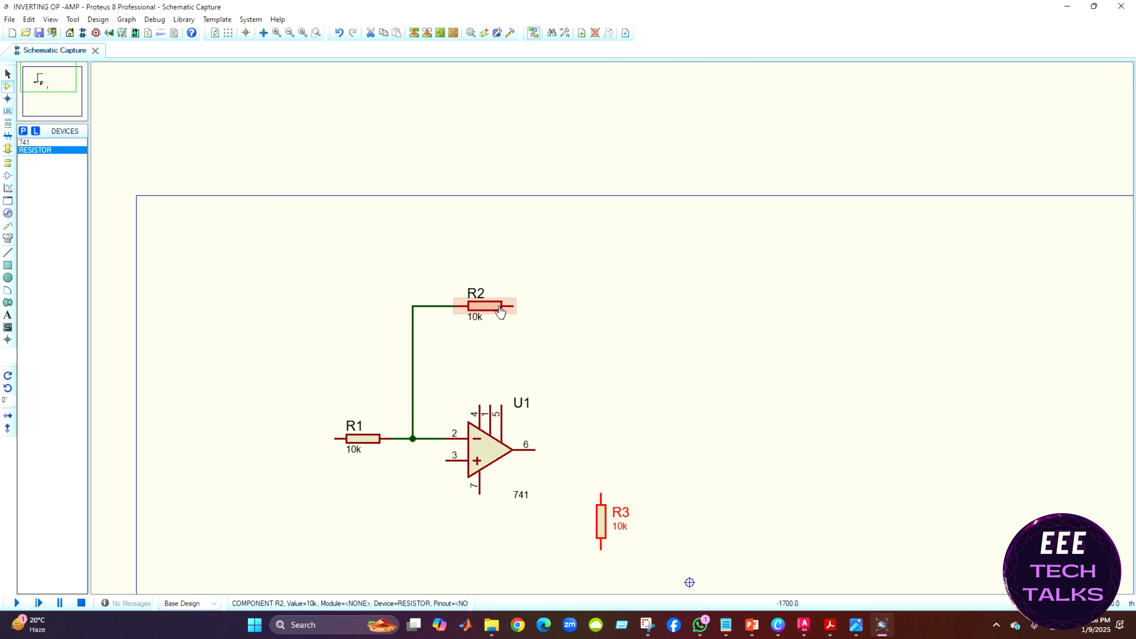
# Wire the free end of R2 to the op-amp output, pin 6, and connect that node to the upper end of R3
pyautogui.click(512, 307)
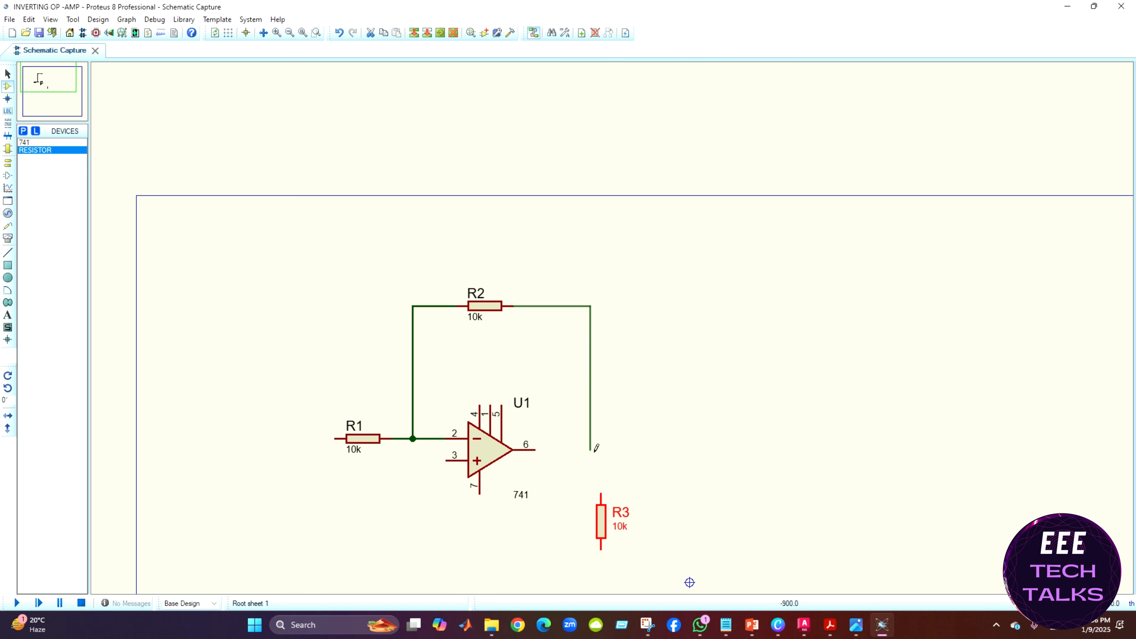
pyautogui.click(532, 444)
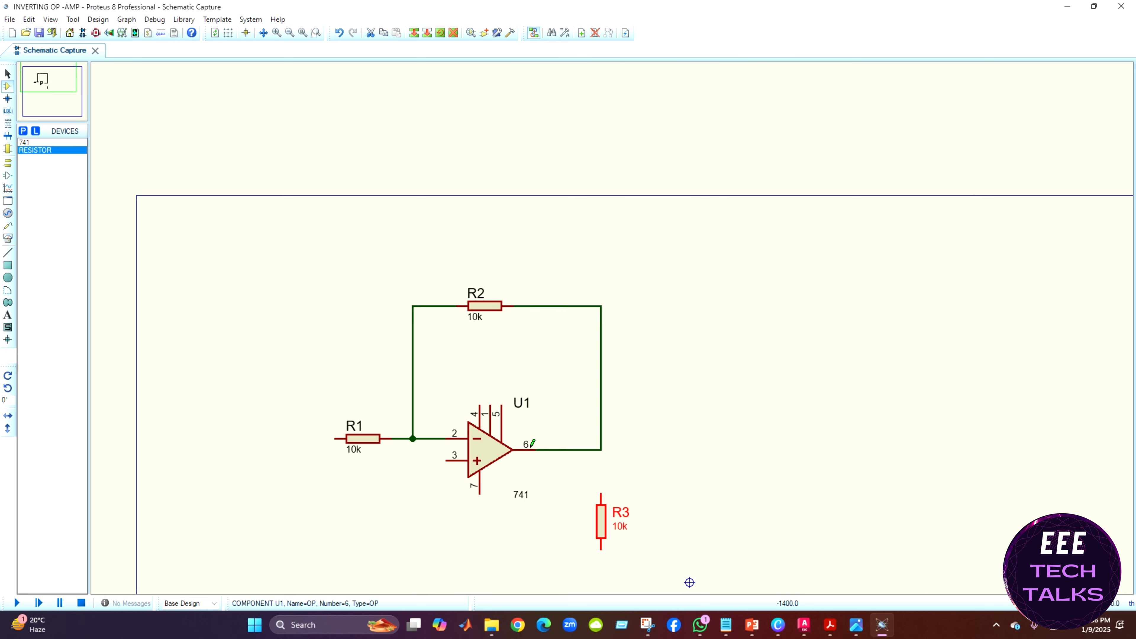
pyautogui.click(601, 448)
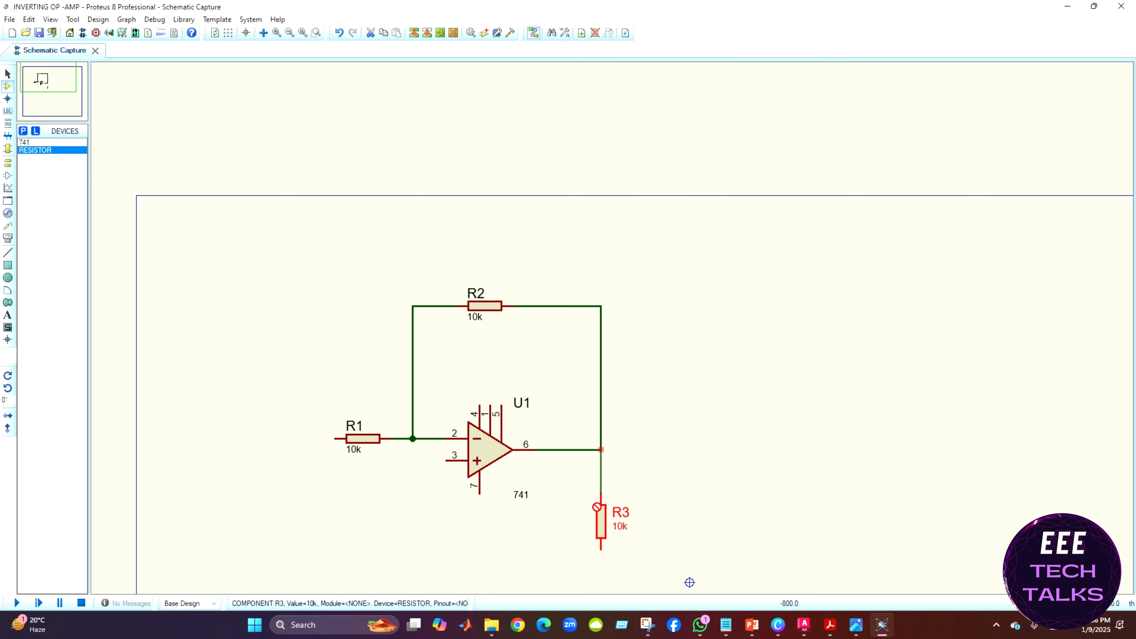
pyautogui.click(603, 490)
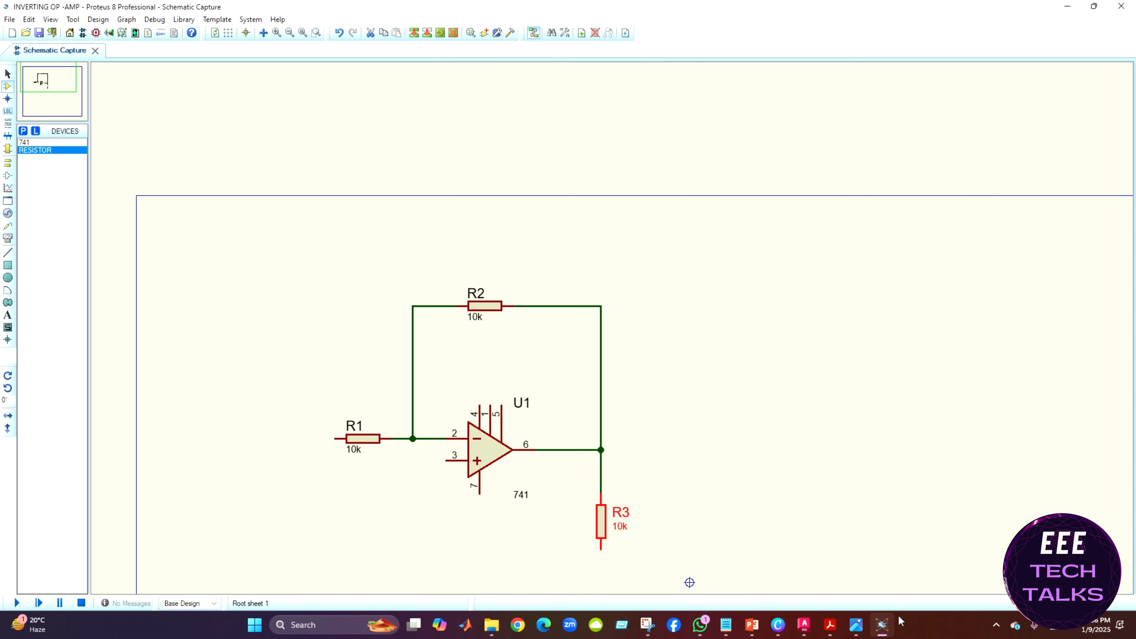
# Check the reference image of the inverting amplifier, and place ground terminals below the op-amp's non-inverting input and below R3
pyautogui.click(855, 625)
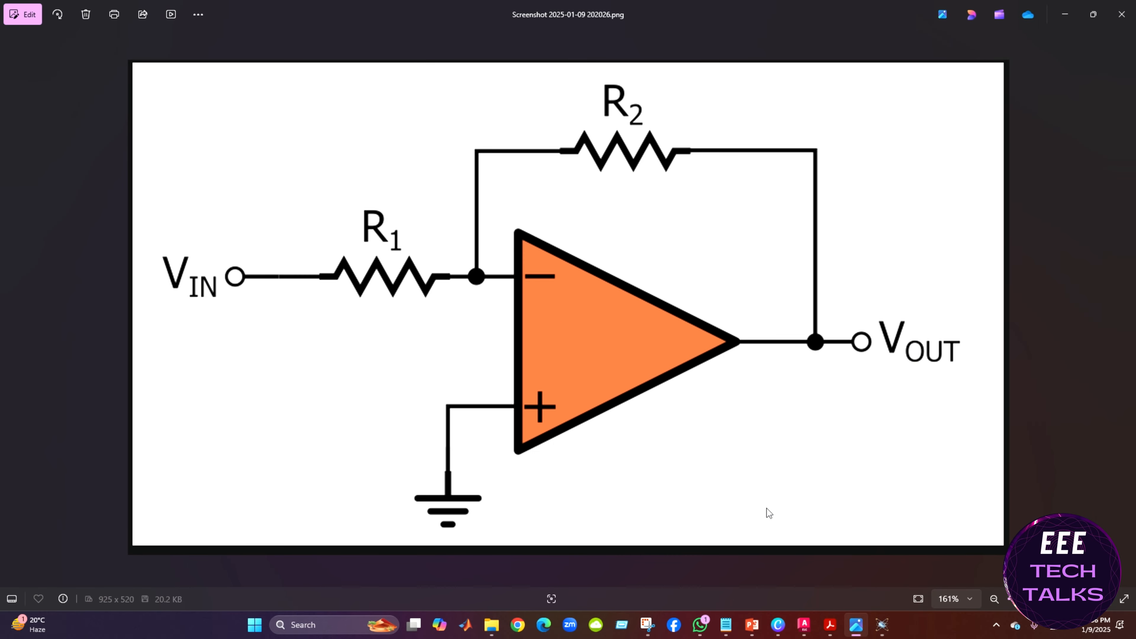
pyautogui.click(881, 625)
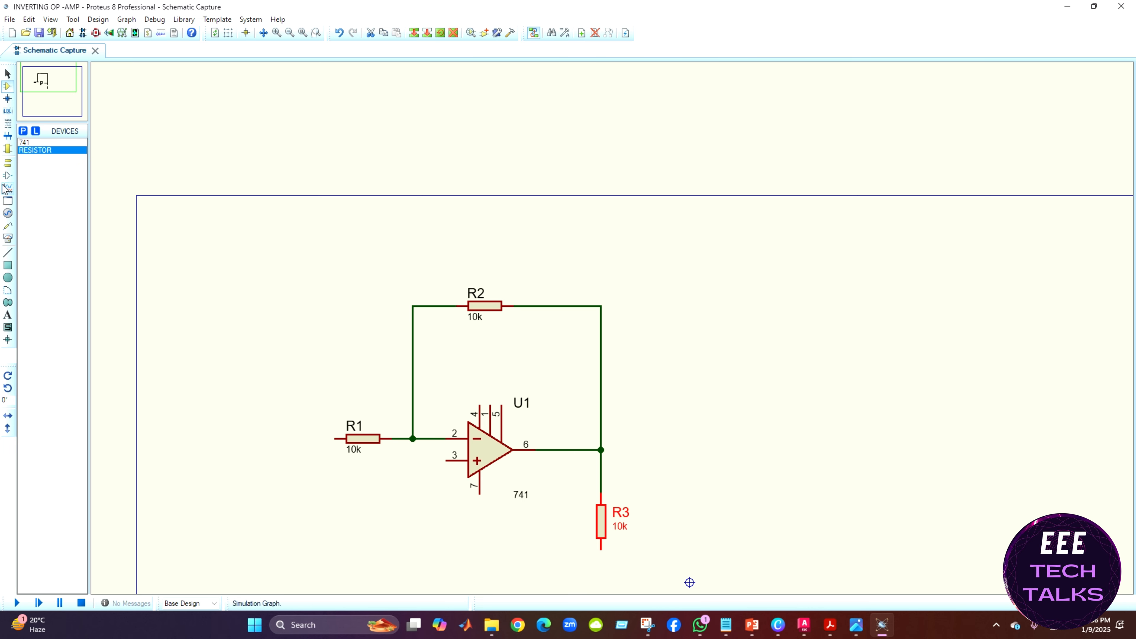
pyautogui.click(8, 166)
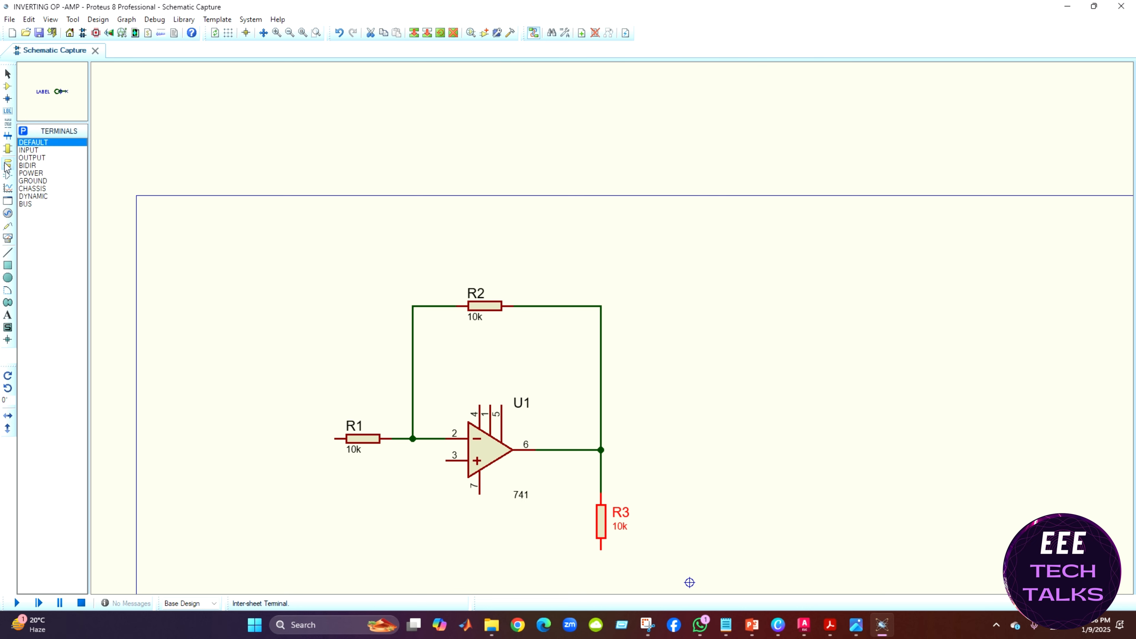
pyautogui.click(45, 181)
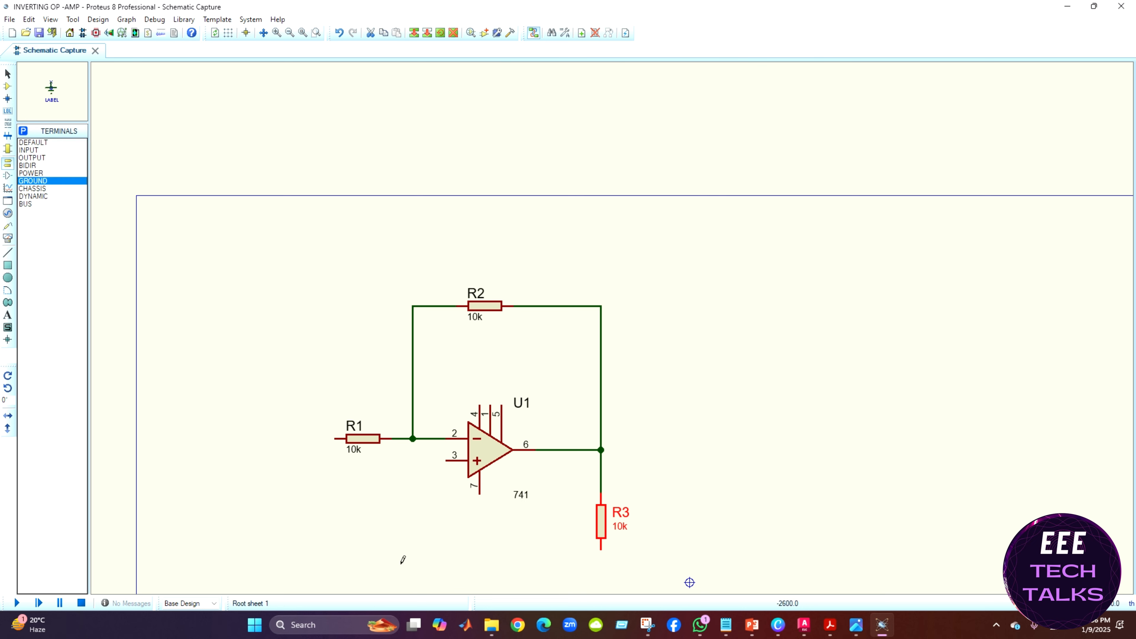
pyautogui.click(429, 535)
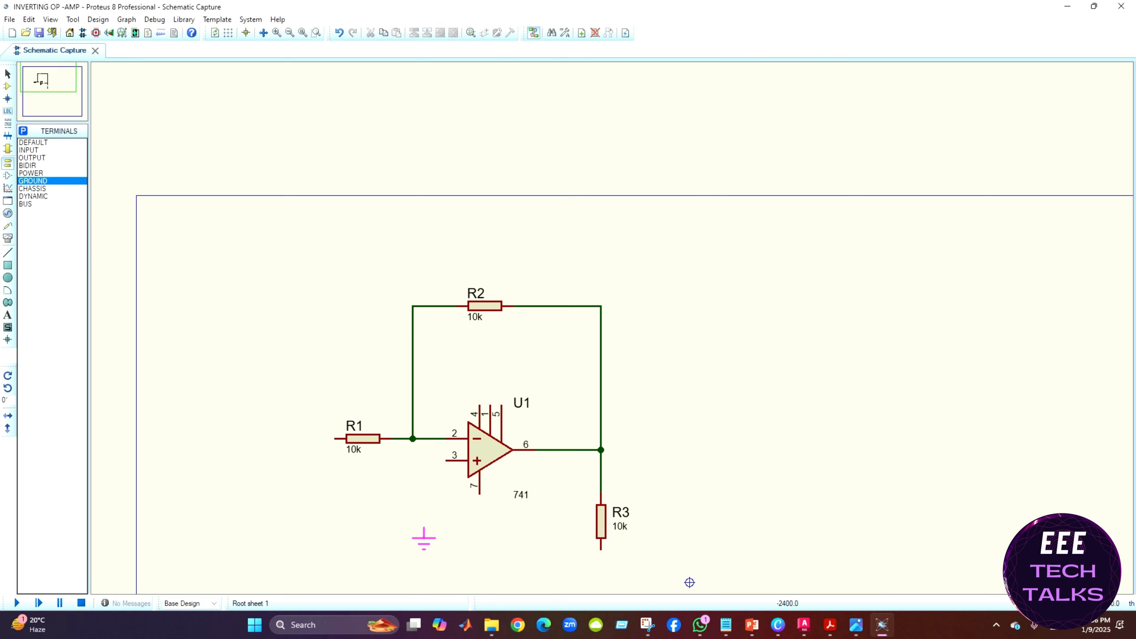
pyautogui.click(431, 532)
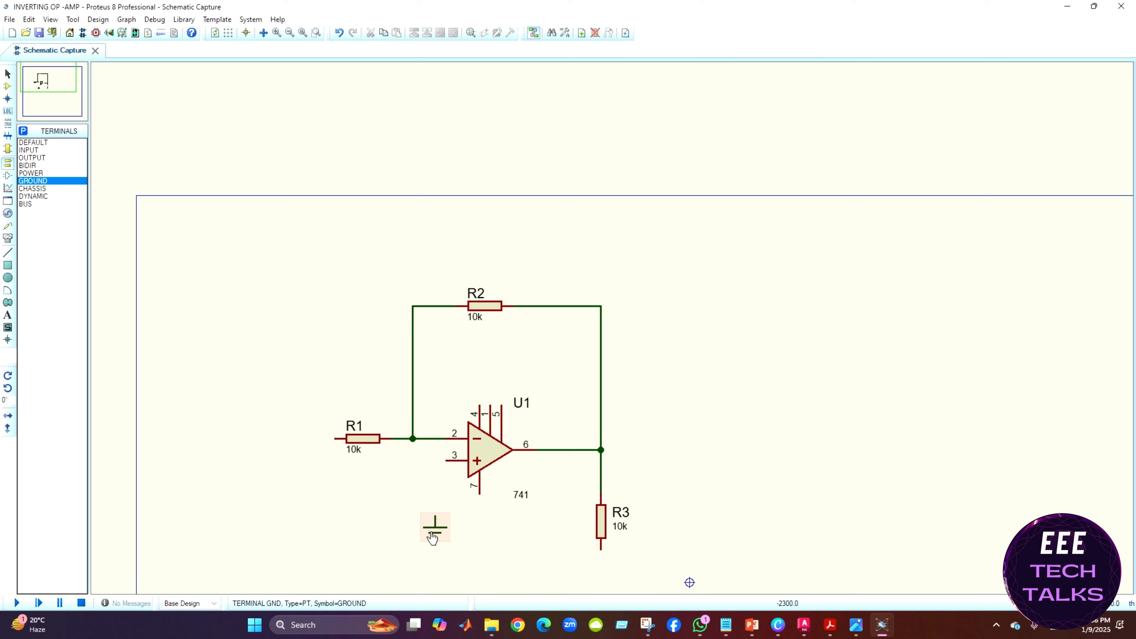
pyautogui.click(601, 578)
pyautogui.click(601, 580)
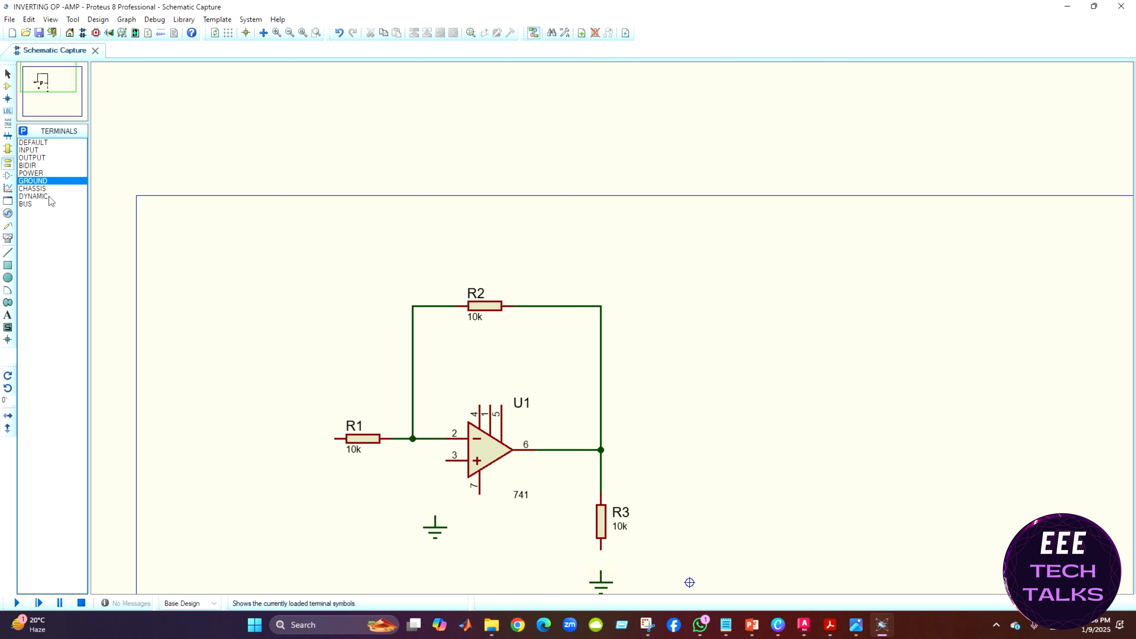
# Wire the op-amp's non-inverting input, pin 3, to the ground terminal below it, and R3's lower end to the other ground
pyautogui.moveTo(36, 90); pyautogui.dragTo(45, 80)
pyautogui.scroll(1, 521, 157)
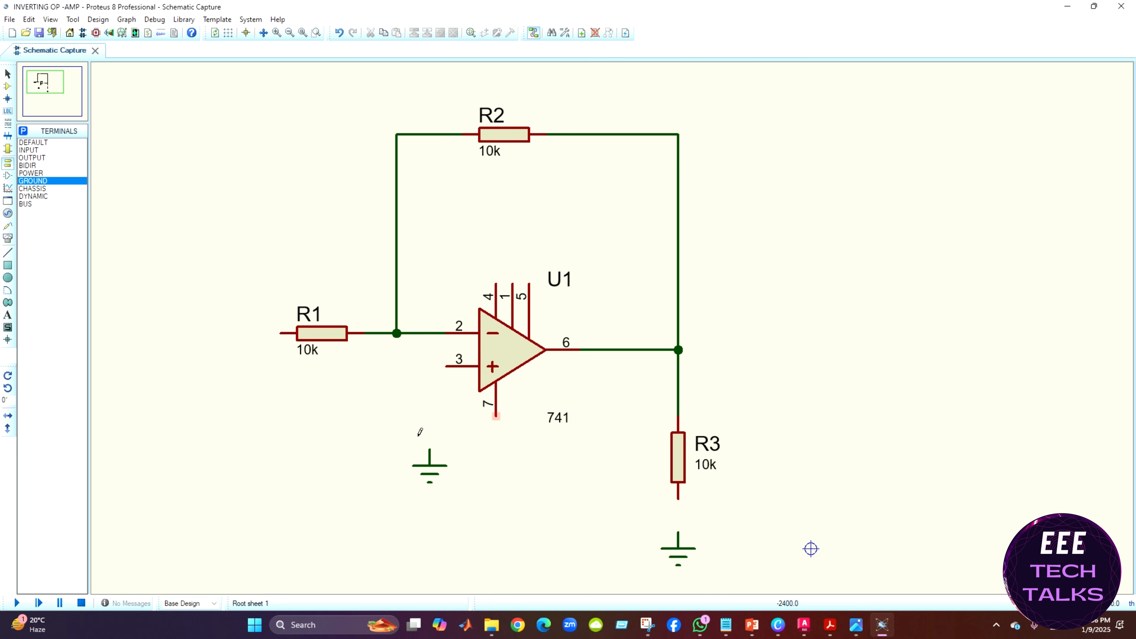
pyautogui.click(430, 432)
pyautogui.click(446, 366)
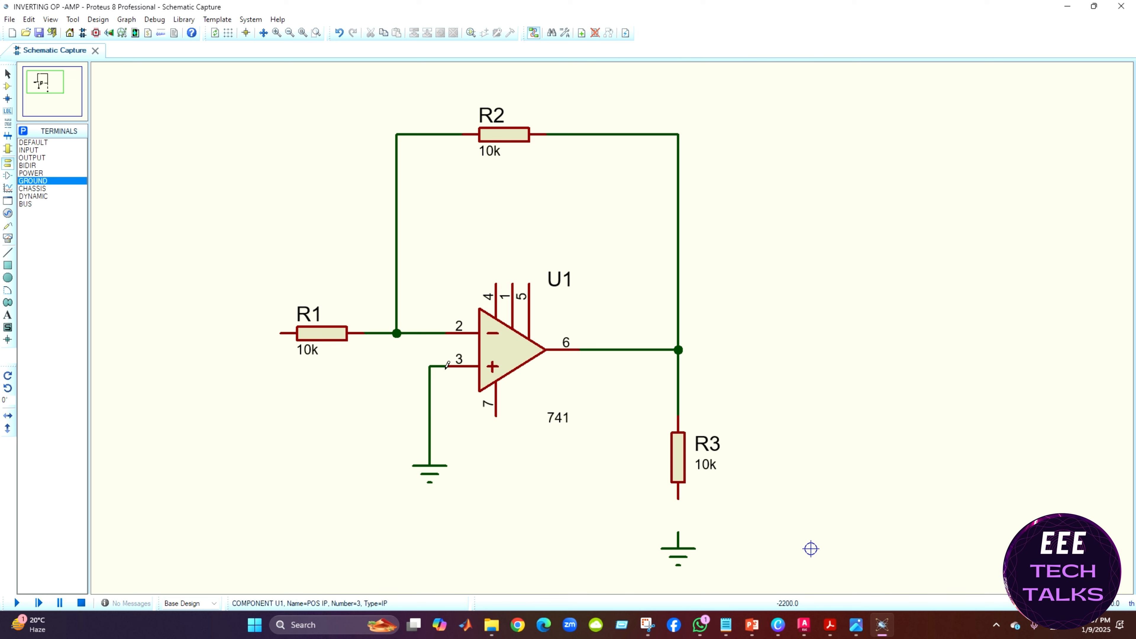
pyautogui.click(685, 534)
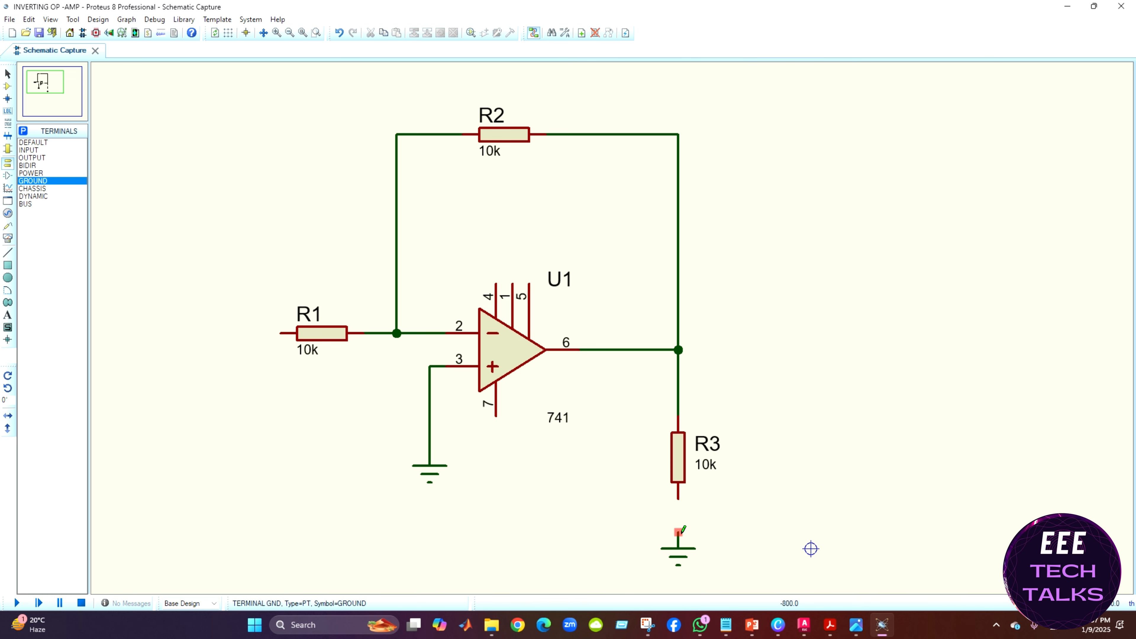
pyautogui.click(678, 499)
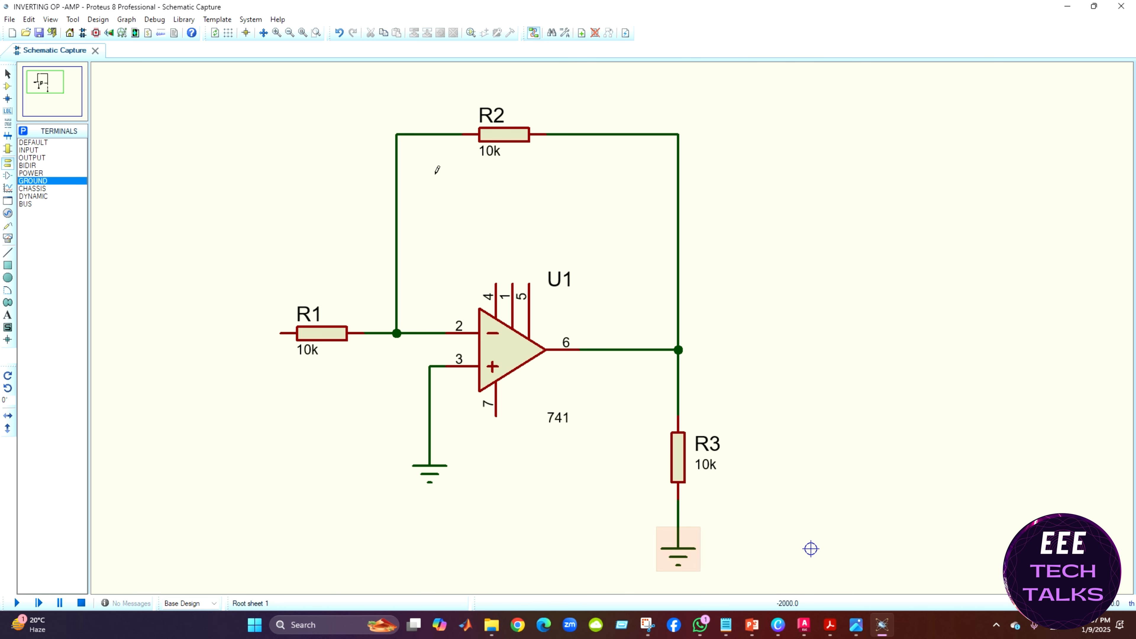
# Rename feedback resistor R2 as RF and load resistor R3 as RL
pyautogui.click(499, 119)
pyautogui.click(499, 119)
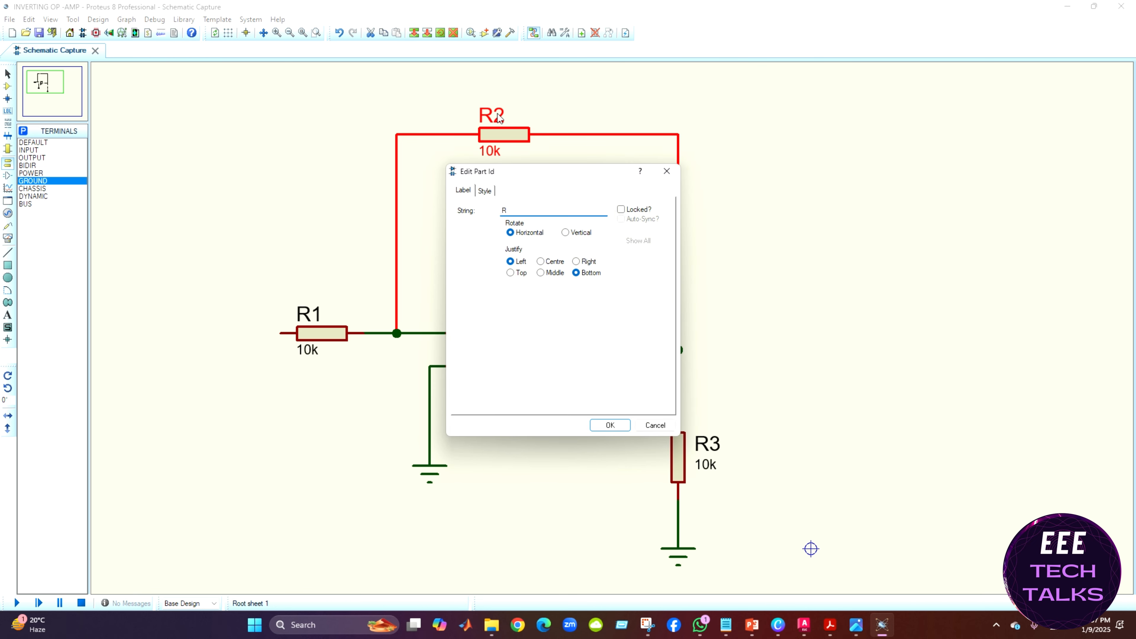
pyautogui.write('RF')
pyautogui.press('Return')
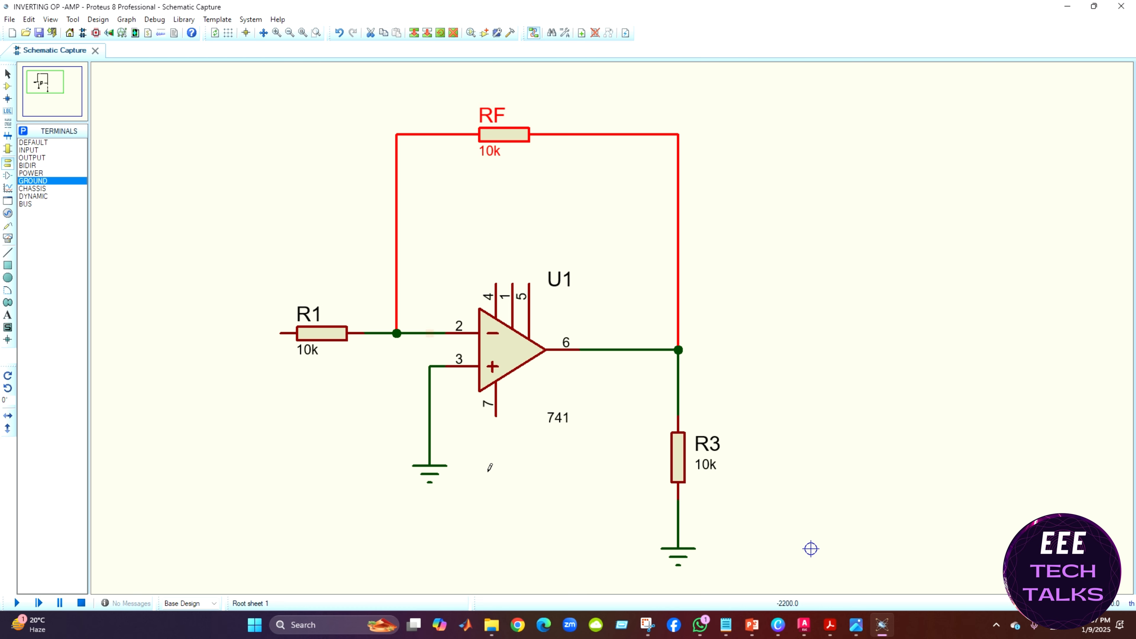
pyautogui.click(677, 456)
pyautogui.click(706, 444)
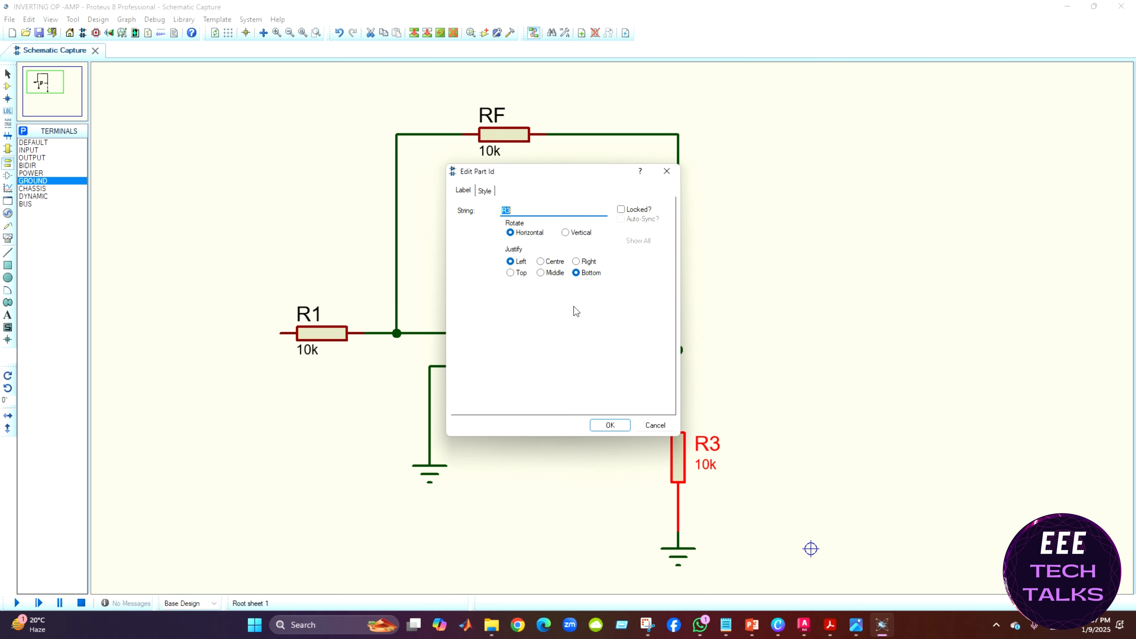
pyautogui.write('RL')
pyautogui.press('Return')
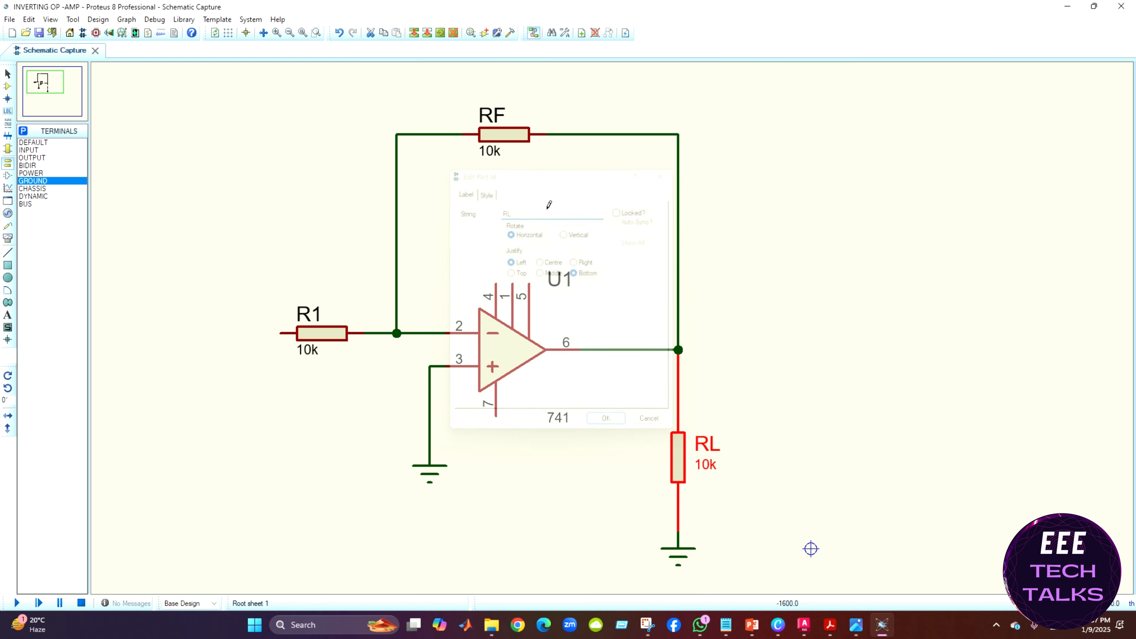
# Place a default terminal to the left of R1 and wire it to R1's free end
pyautogui.click(32, 143)
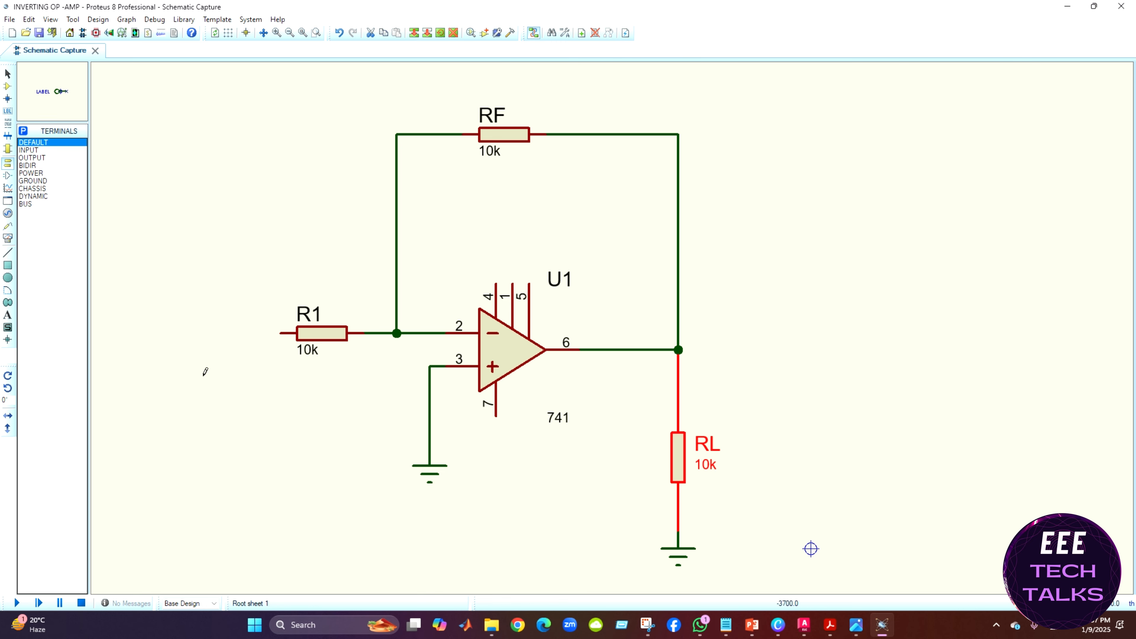
pyautogui.click(138, 333)
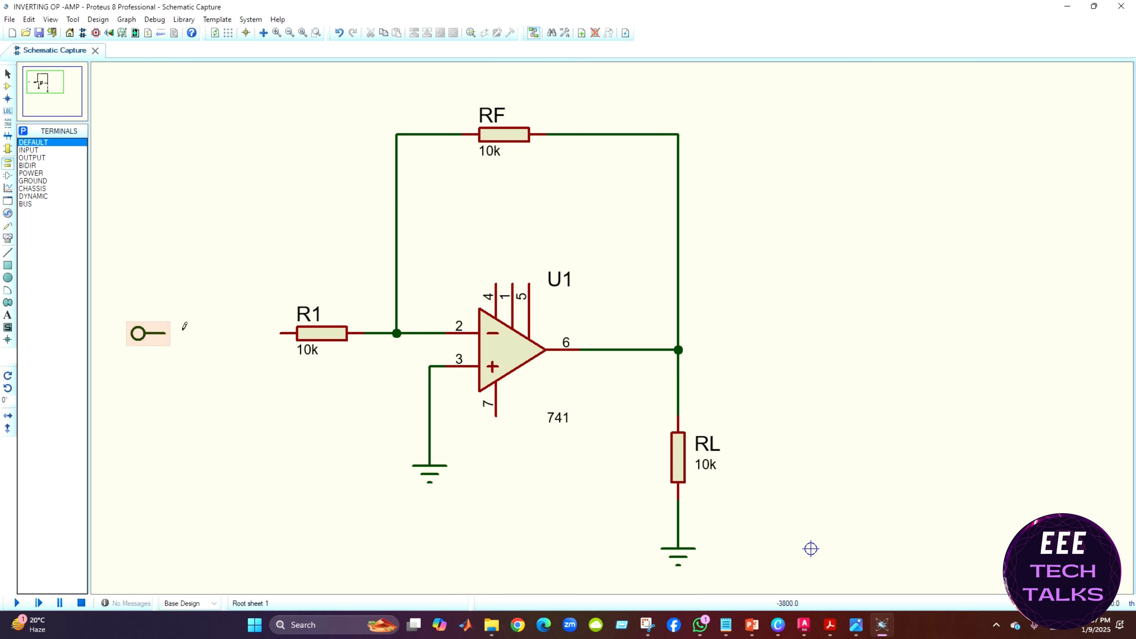
pyautogui.click(166, 334)
pyautogui.click(293, 333)
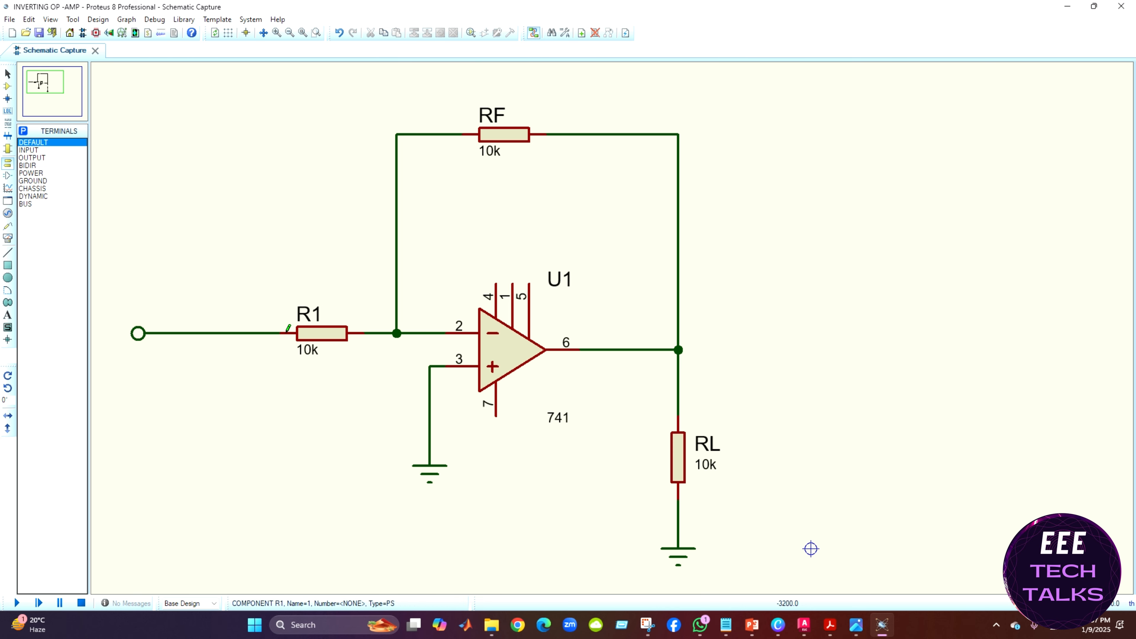
# Label the input terminal Vin
pyautogui.doubleClick(140, 334)
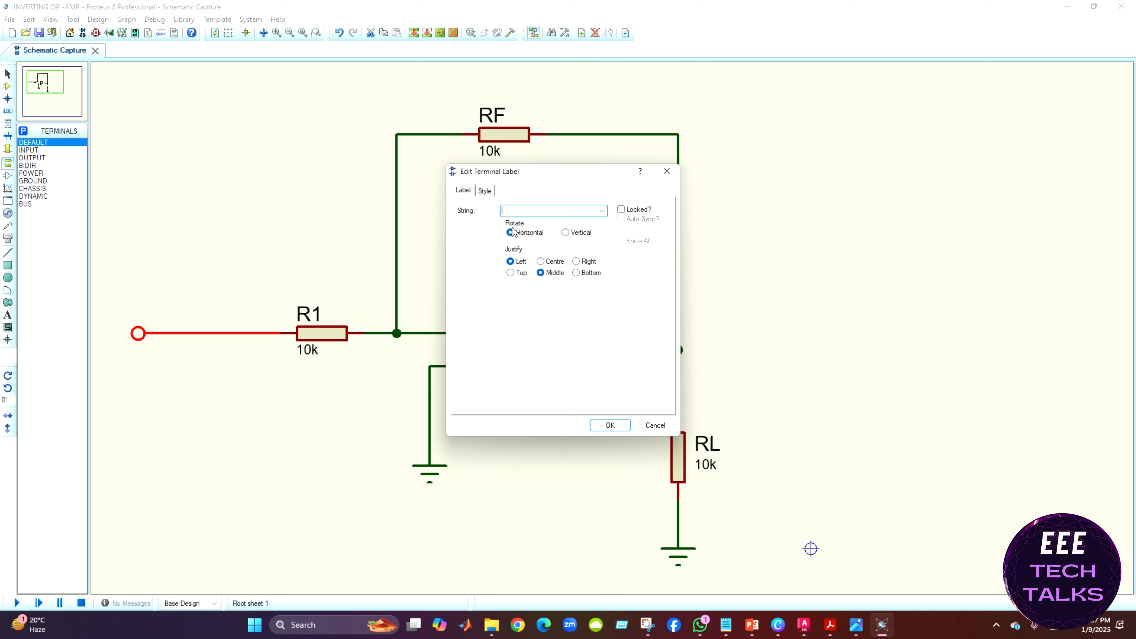
pyautogui.write('vIN')
pyautogui.press('Return')
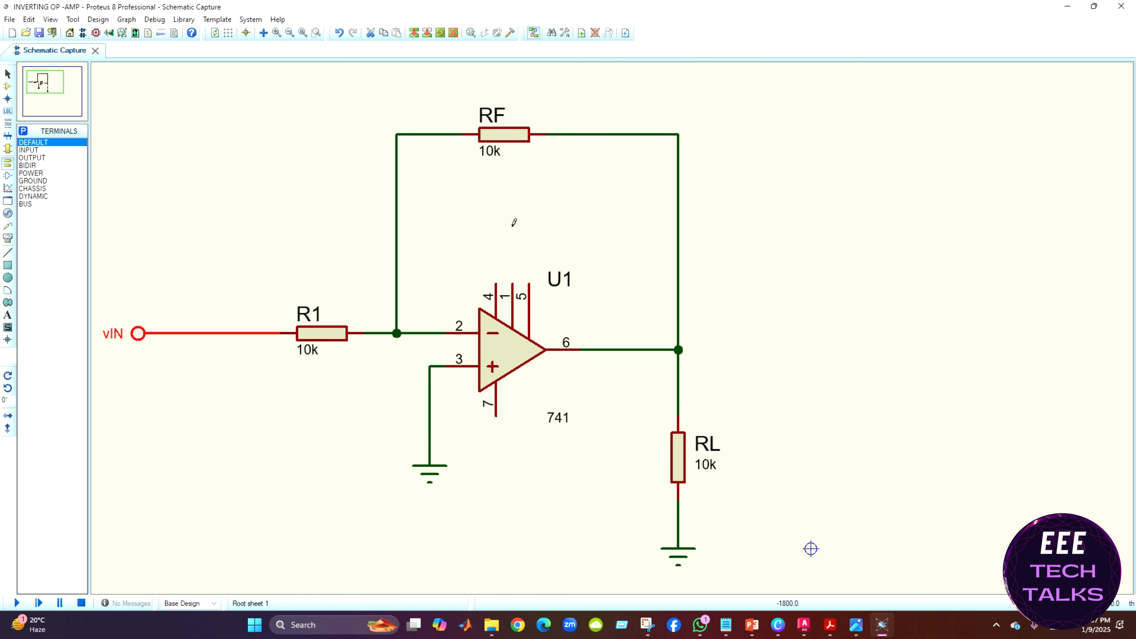
pyautogui.doubleClick(119, 337)
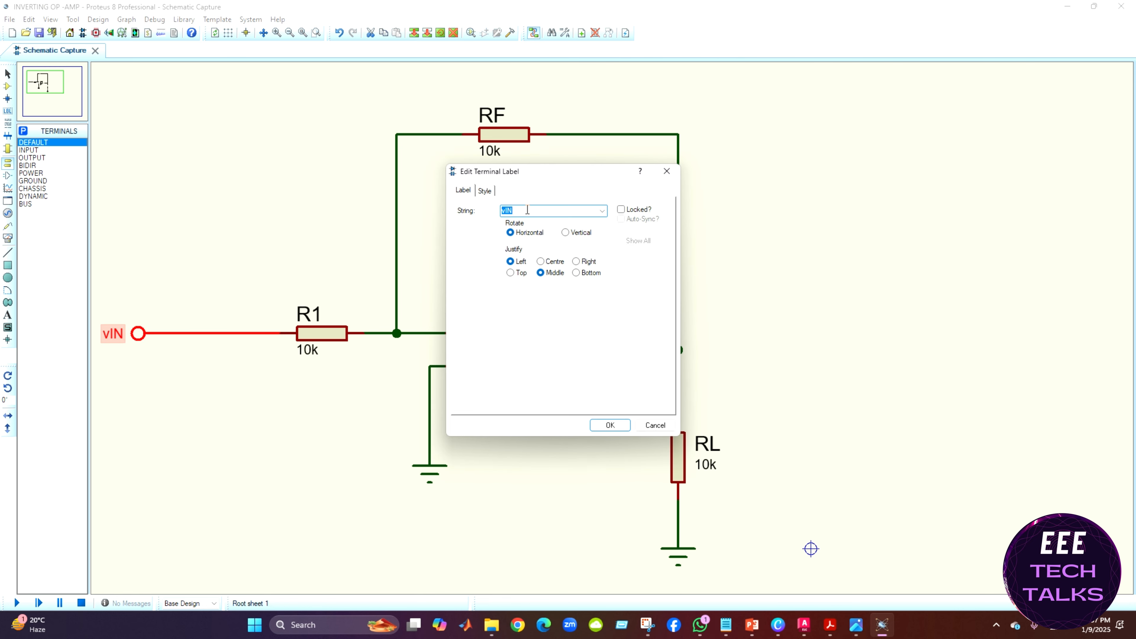
pyautogui.write('=')
pyautogui.write('in')
pyautogui.press('Return')
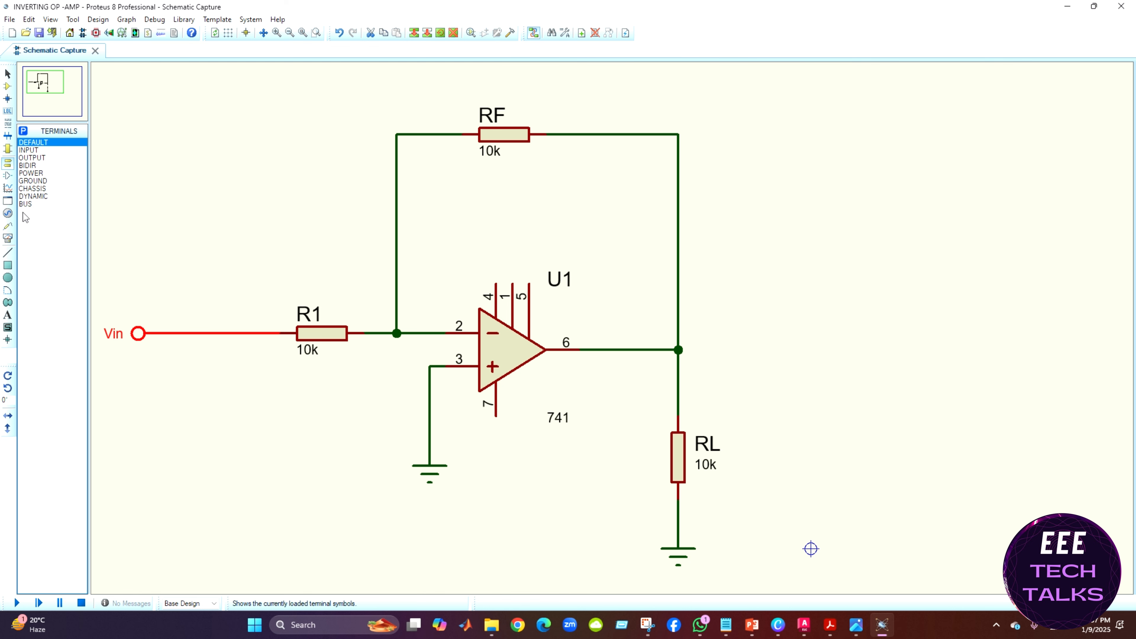
# Place a sine generator above the input wire and connect it to the wire between the Vin terminal and R1
pyautogui.click(8, 214)
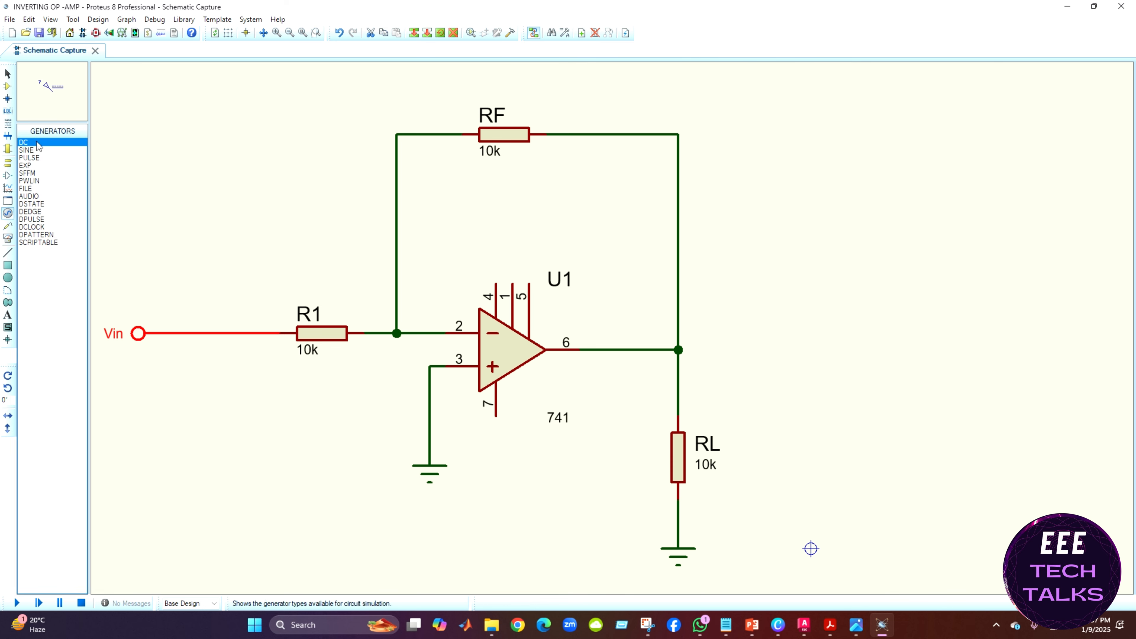
pyautogui.click(27, 151)
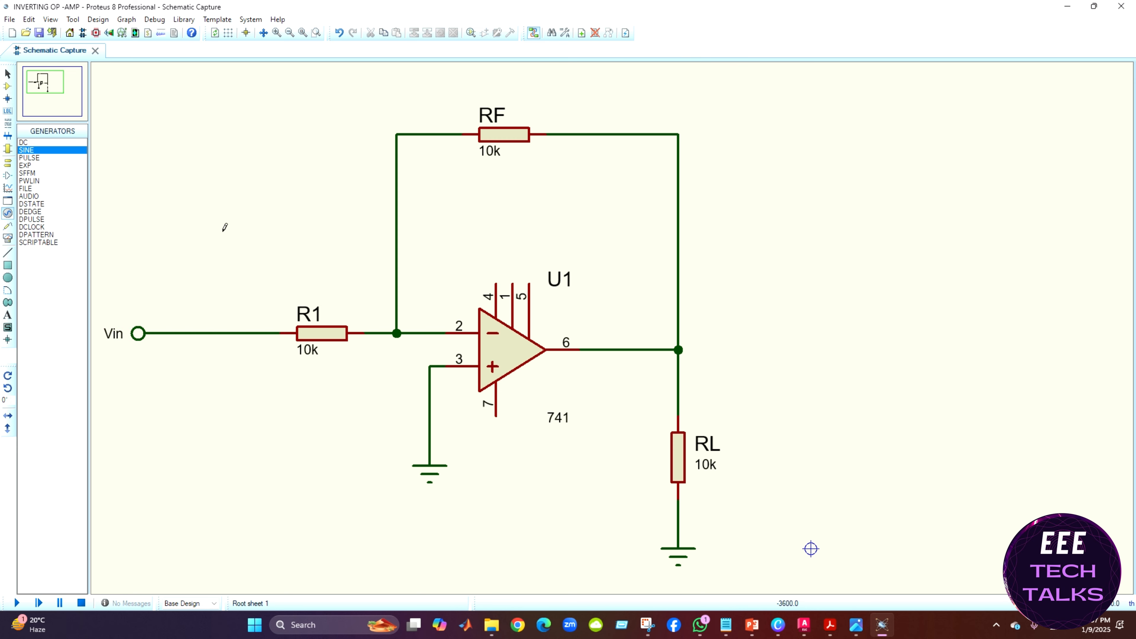
pyautogui.click(198, 249)
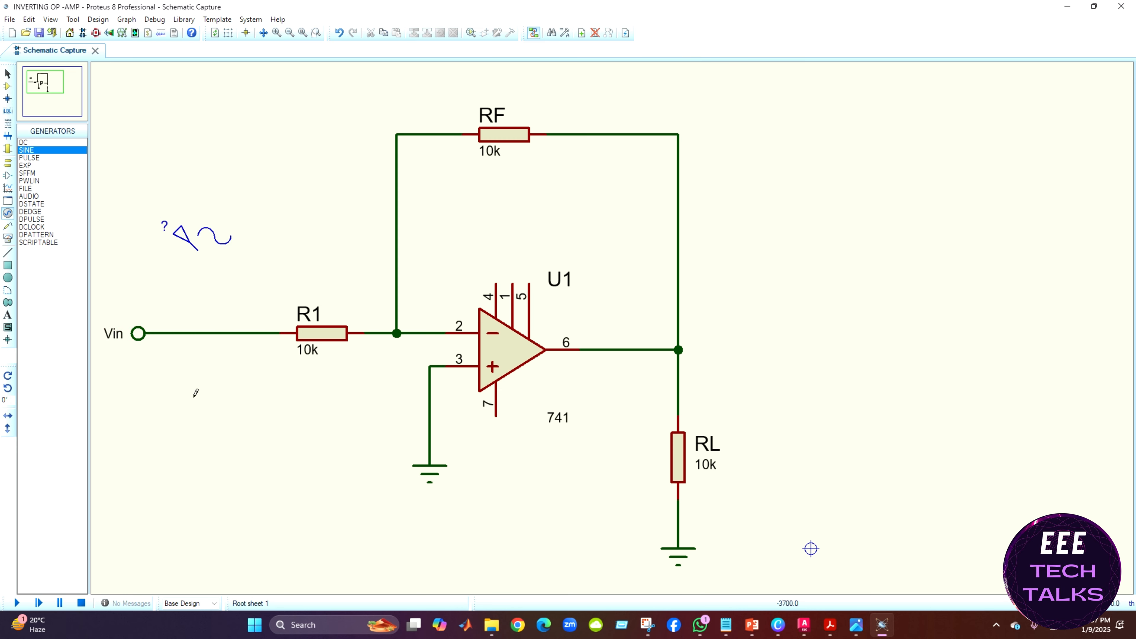
pyautogui.click(198, 250)
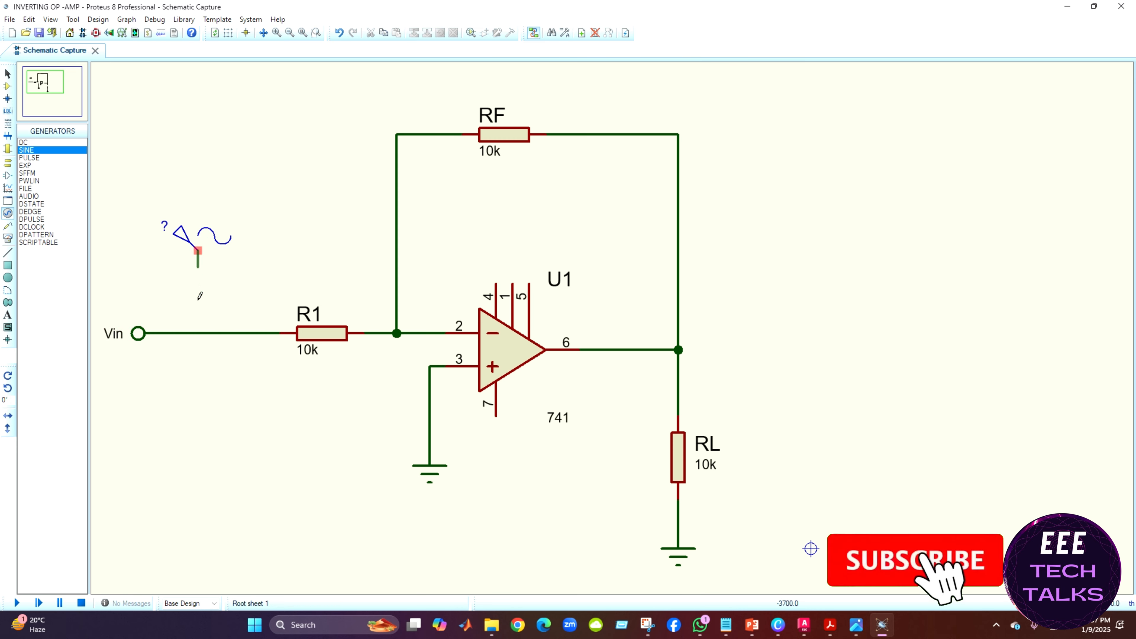
pyautogui.click(198, 334)
# Set the sine generator's amplitude to 0.1 V peak and its frequency to 1k Hz
pyautogui.doubleClick(188, 248)
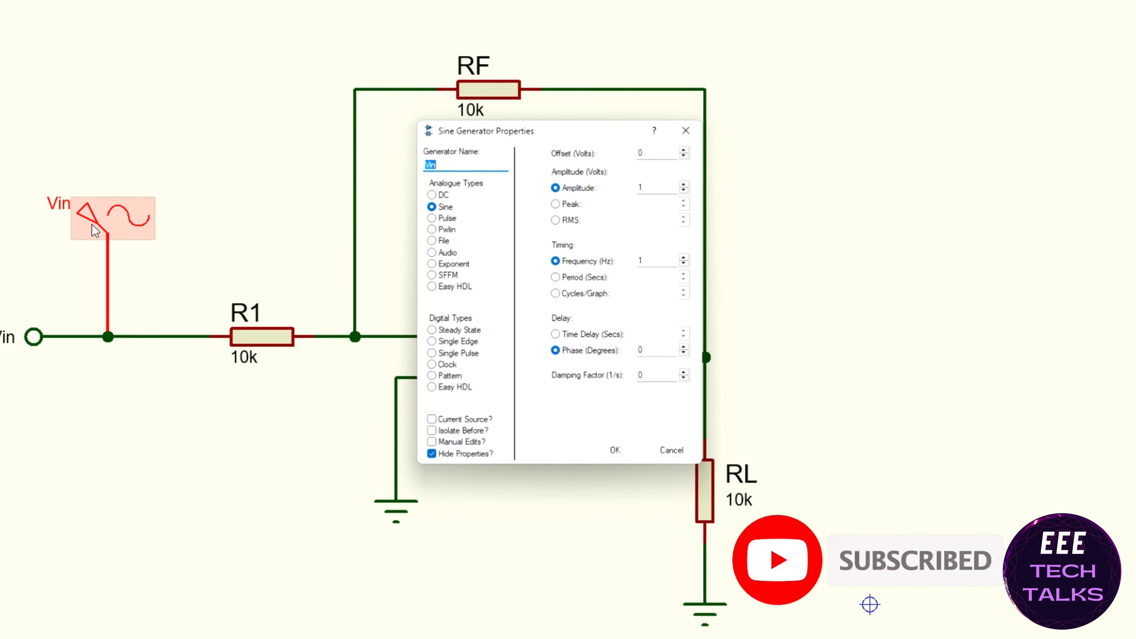
pyautogui.click(667, 188)
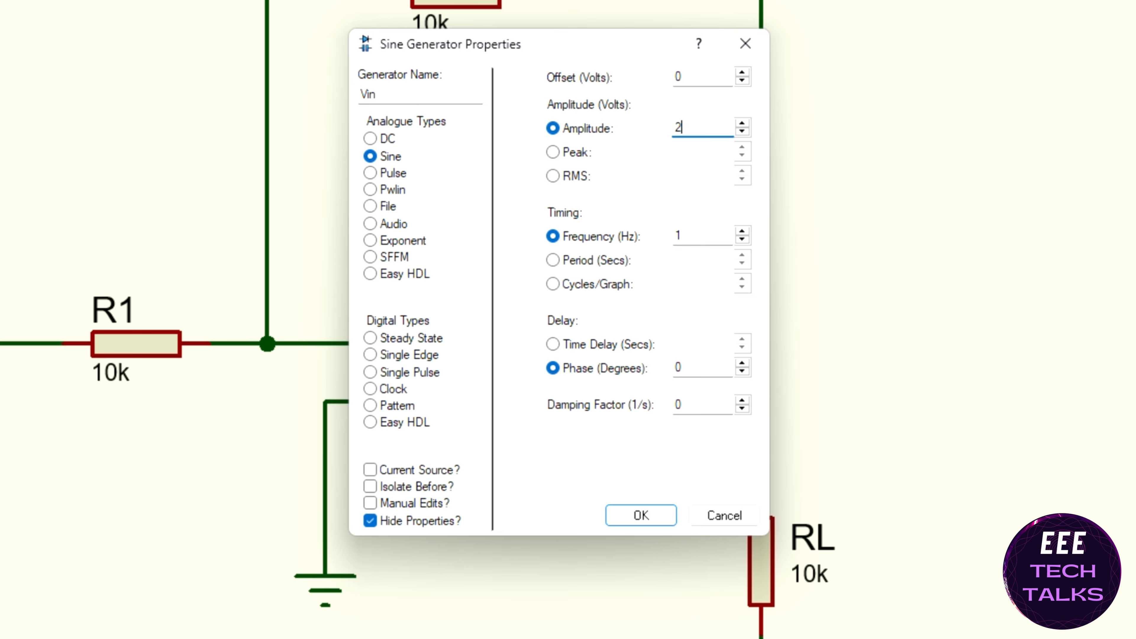
pyautogui.click(559, 149)
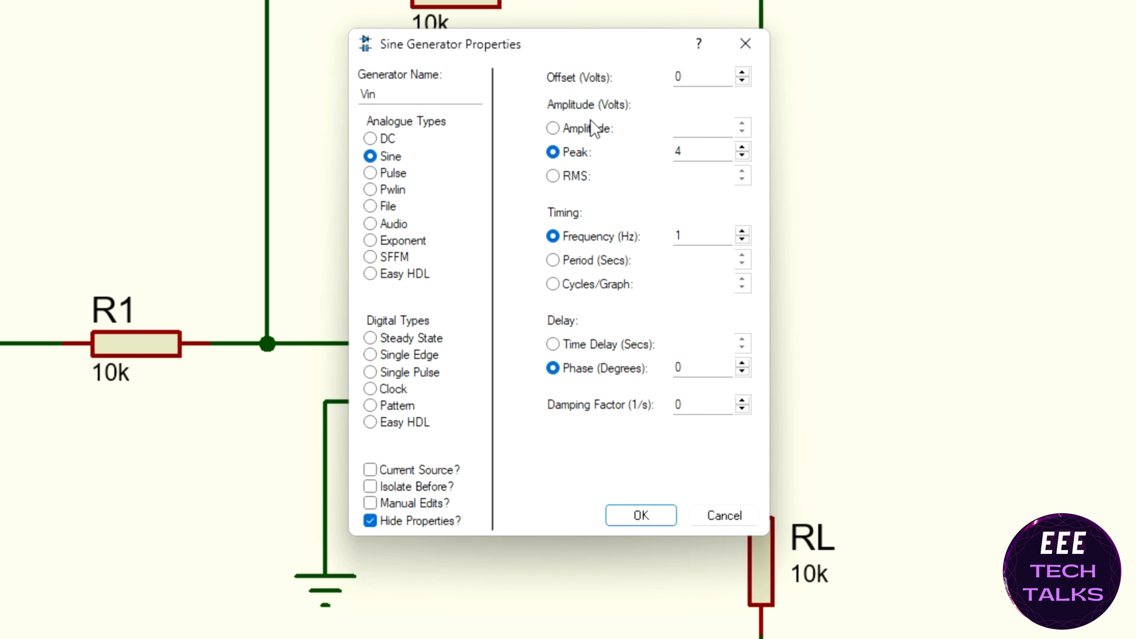
pyautogui.click(584, 130)
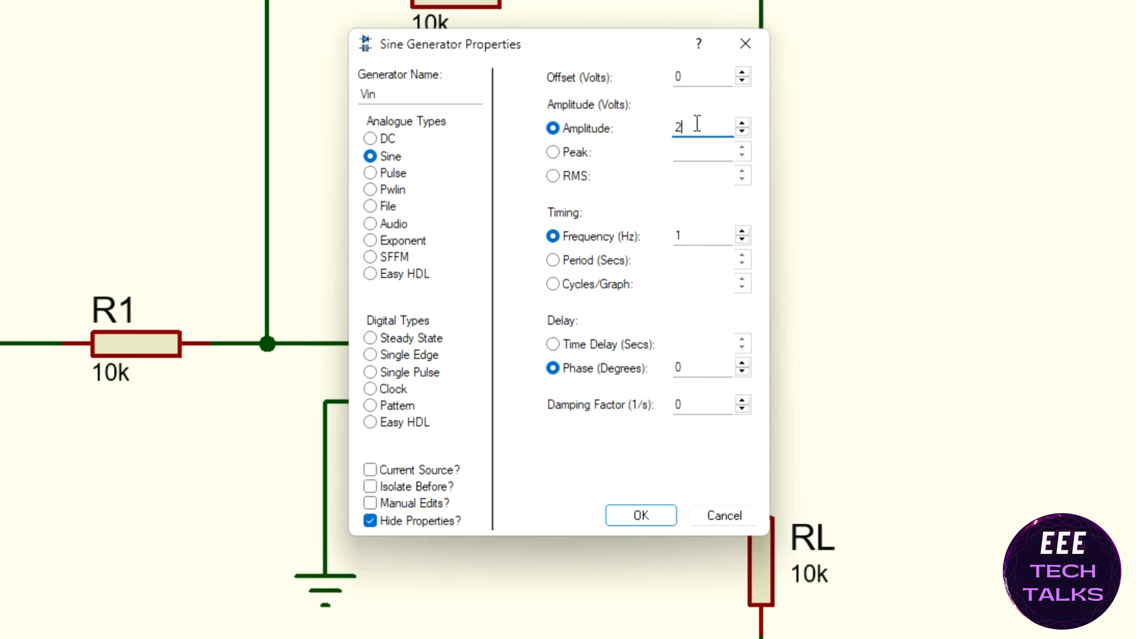
pyautogui.click(591, 157)
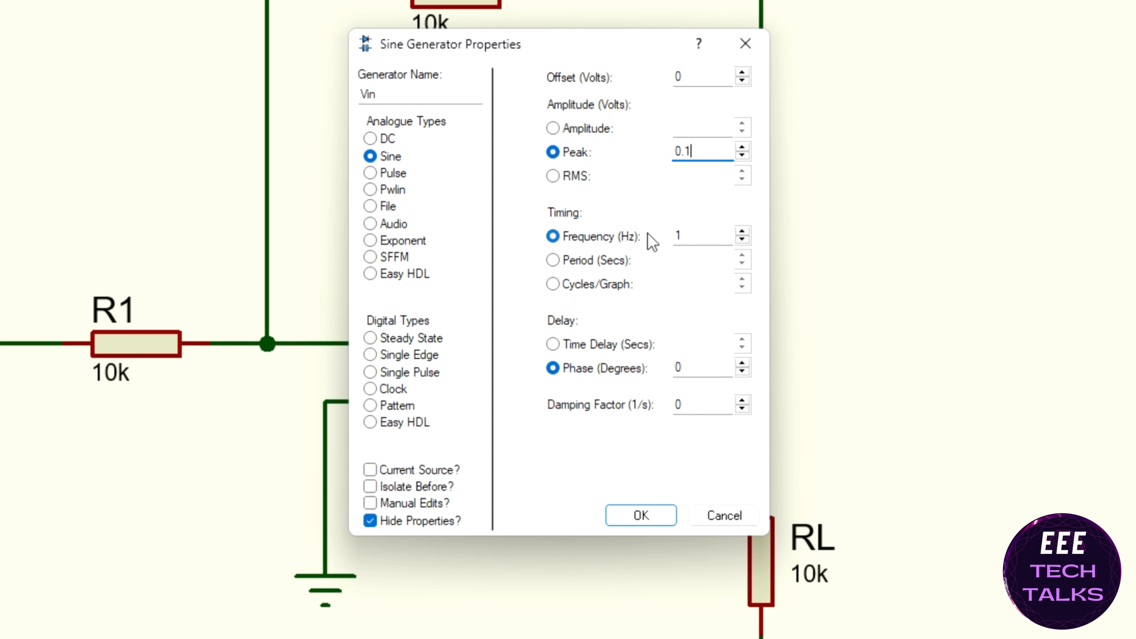
pyautogui.click(690, 233)
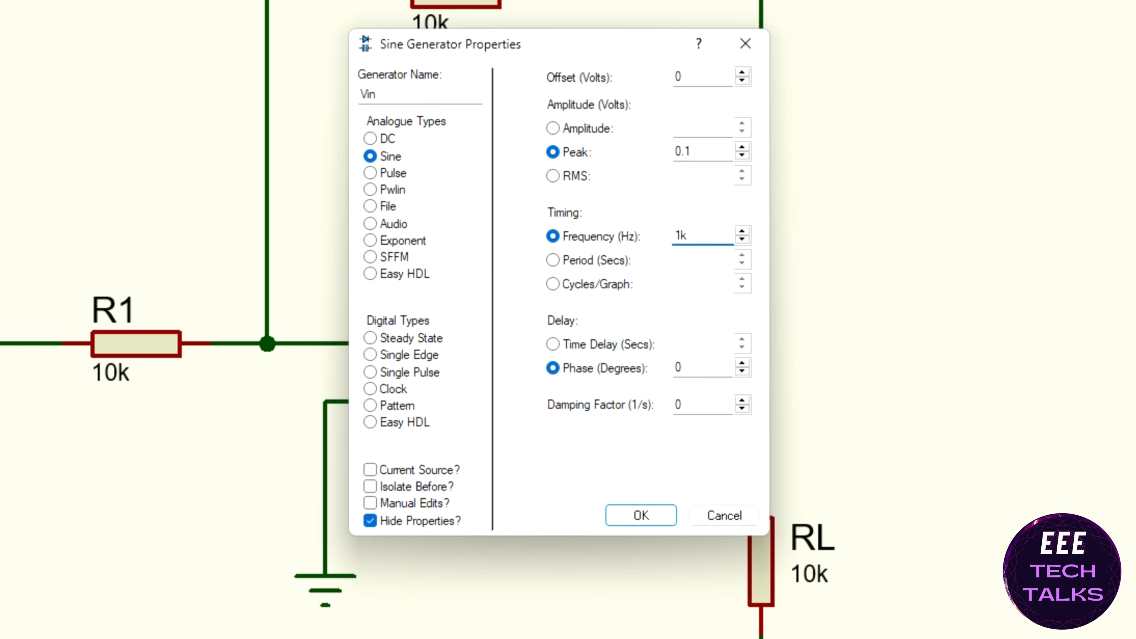
pyautogui.click(654, 516)
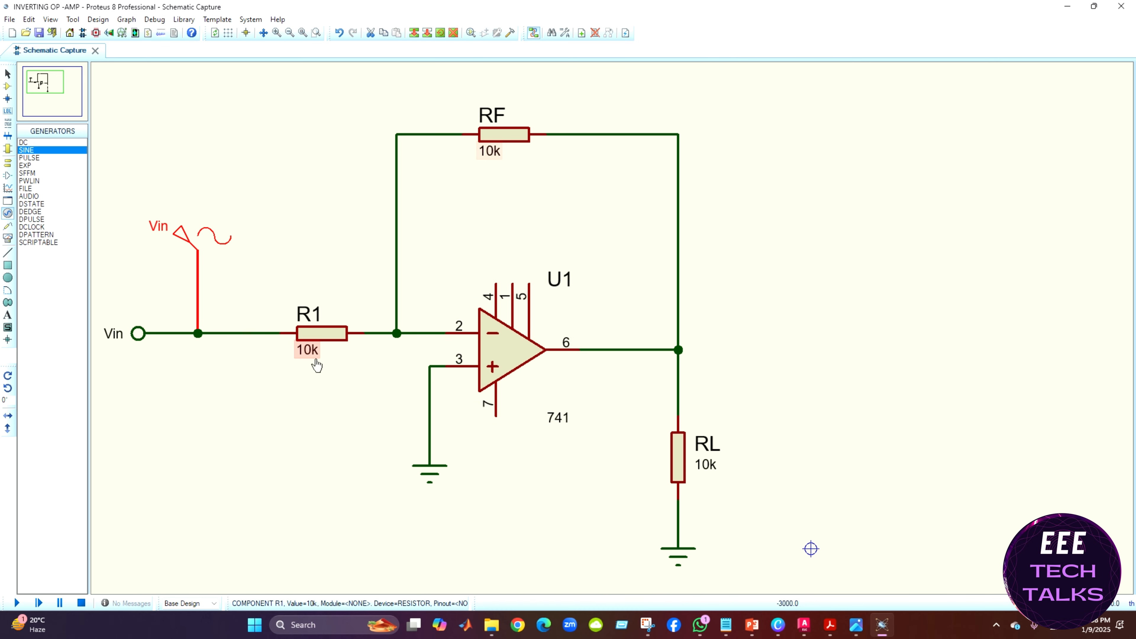
# Leave R1's value as it is and set RF's resistance to 100k
pyautogui.doubleClick(317, 363)
pyautogui.click(652, 424)
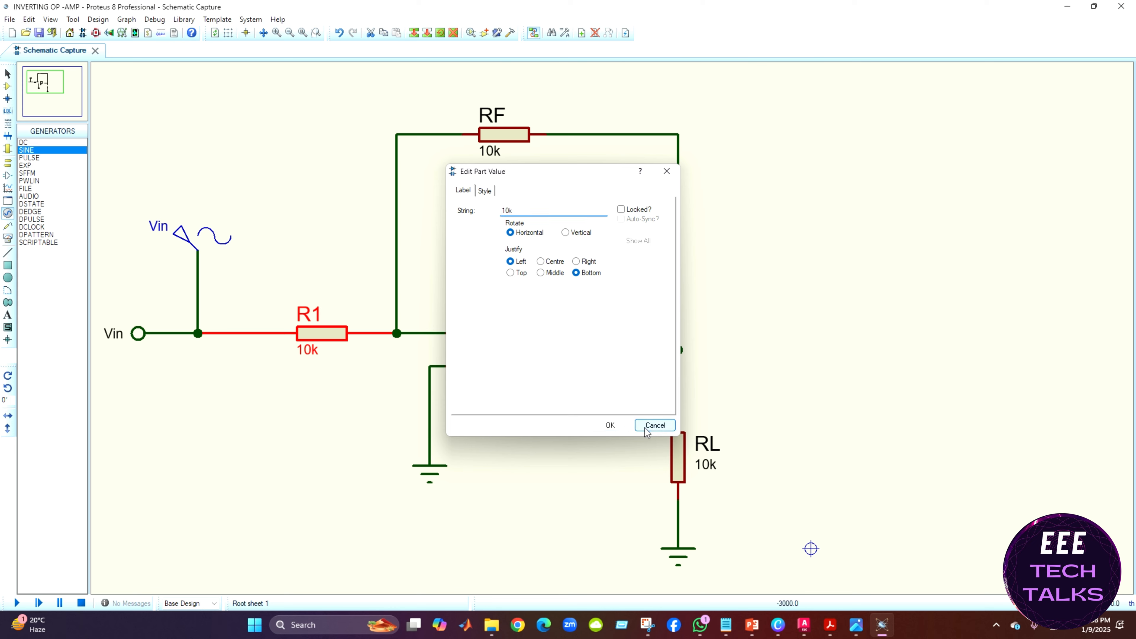
pyautogui.doubleClick(499, 155)
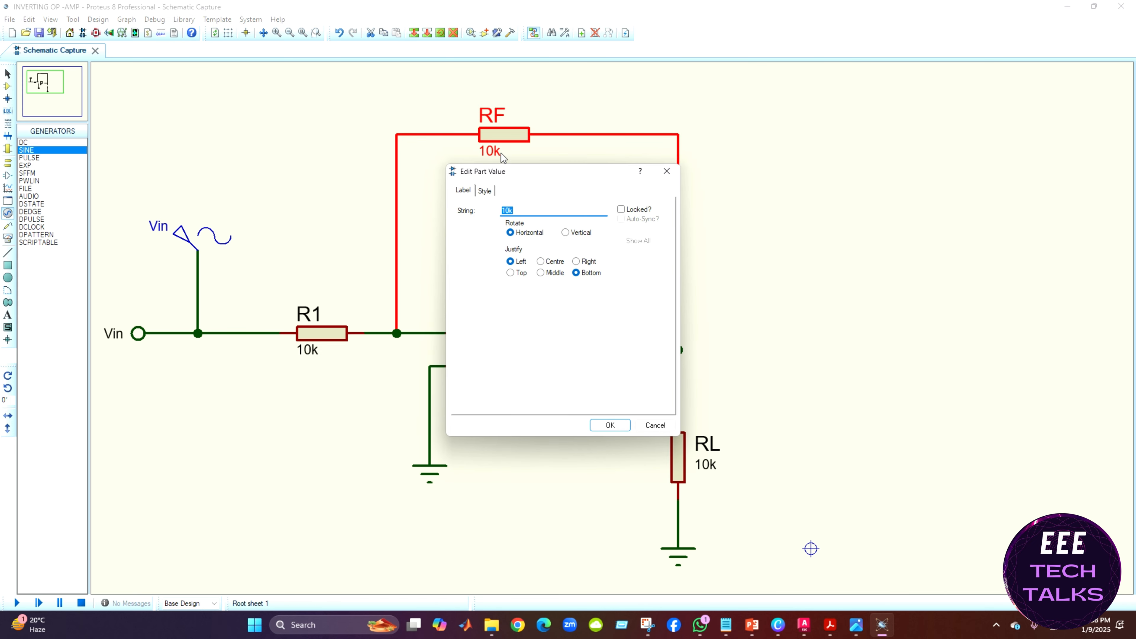
pyautogui.write('100k')
pyautogui.press('Return')
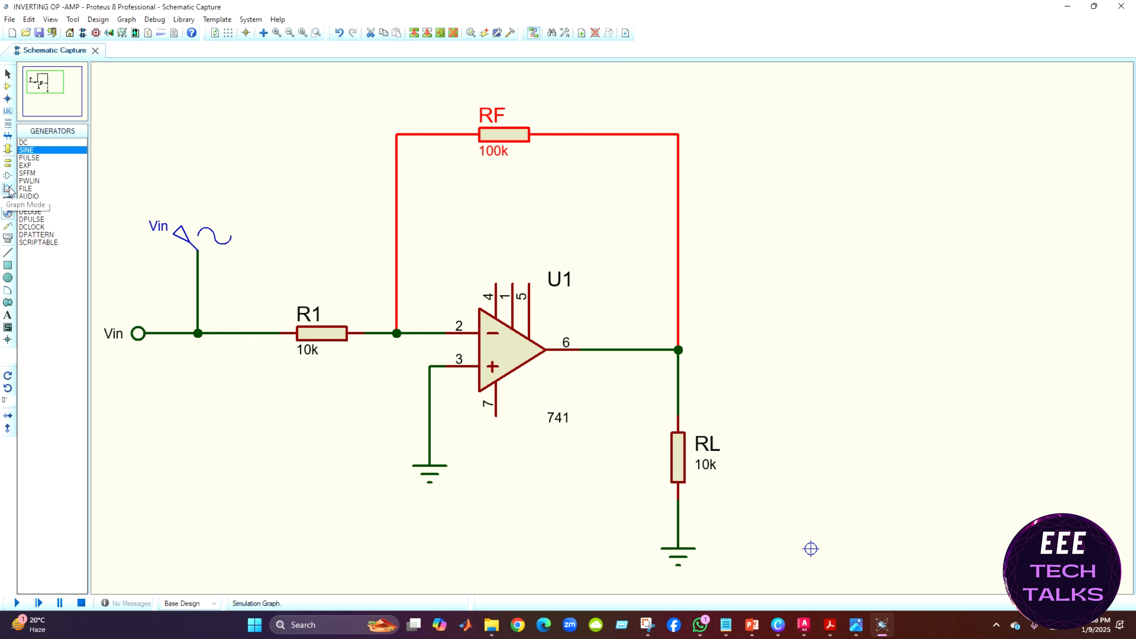
# Place an oscilloscope to the right of the op-amp circuit
pyautogui.click(9, 240)
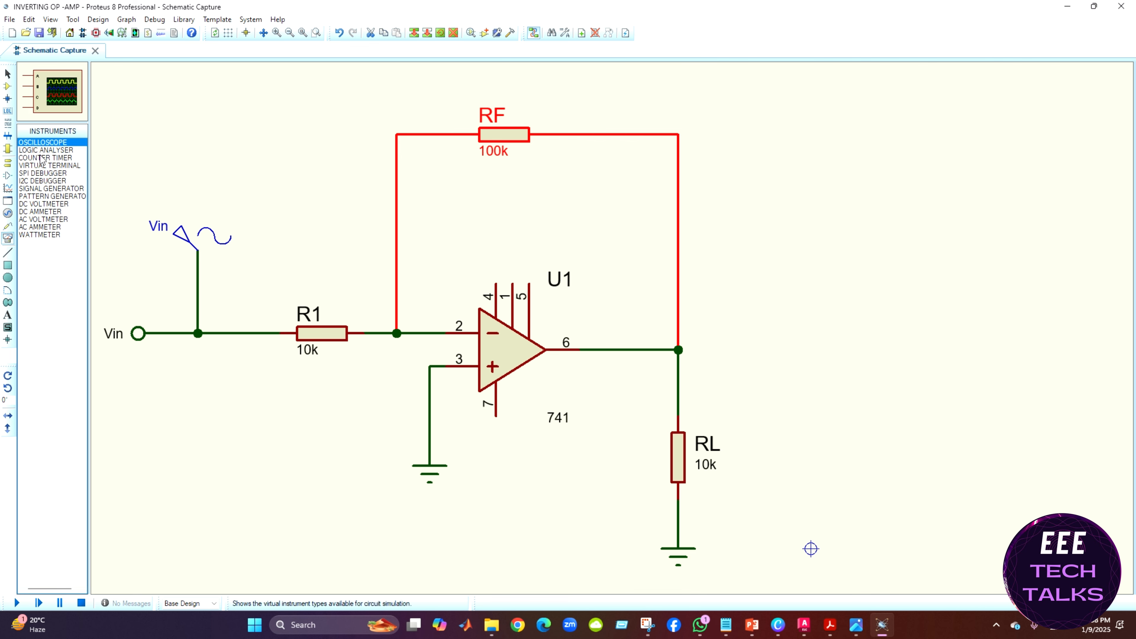
pyautogui.click(865, 333)
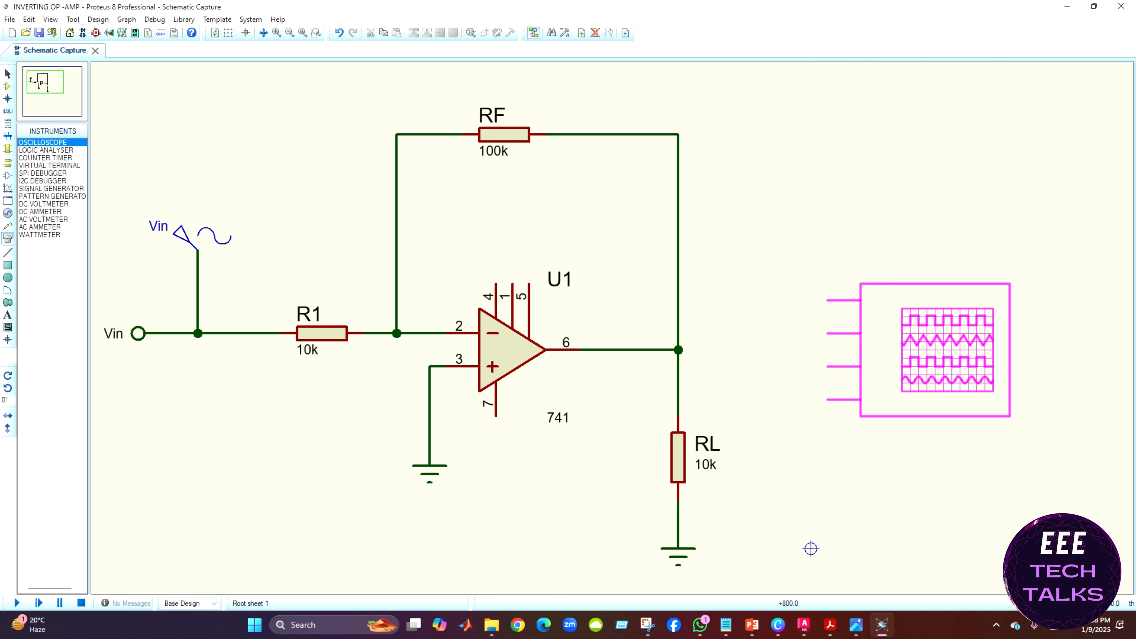
pyautogui.click(866, 333)
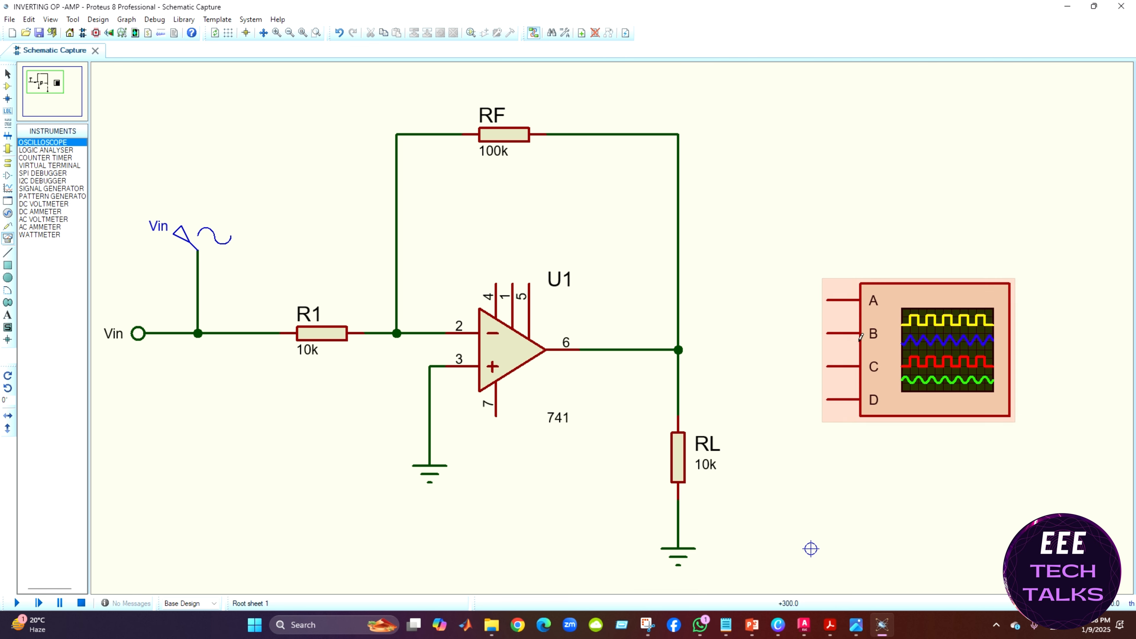
# Wire oscilloscope channel B to the op-amp output node and channel A to the input wire between Vin and R1
pyautogui.click(829, 333)
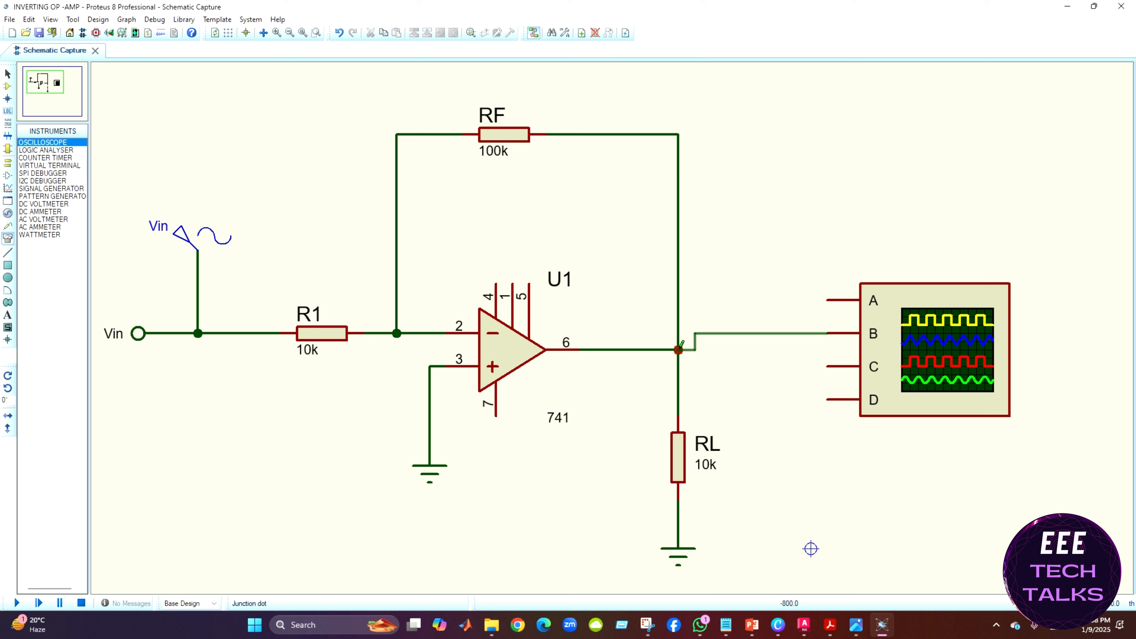
pyautogui.click(681, 347)
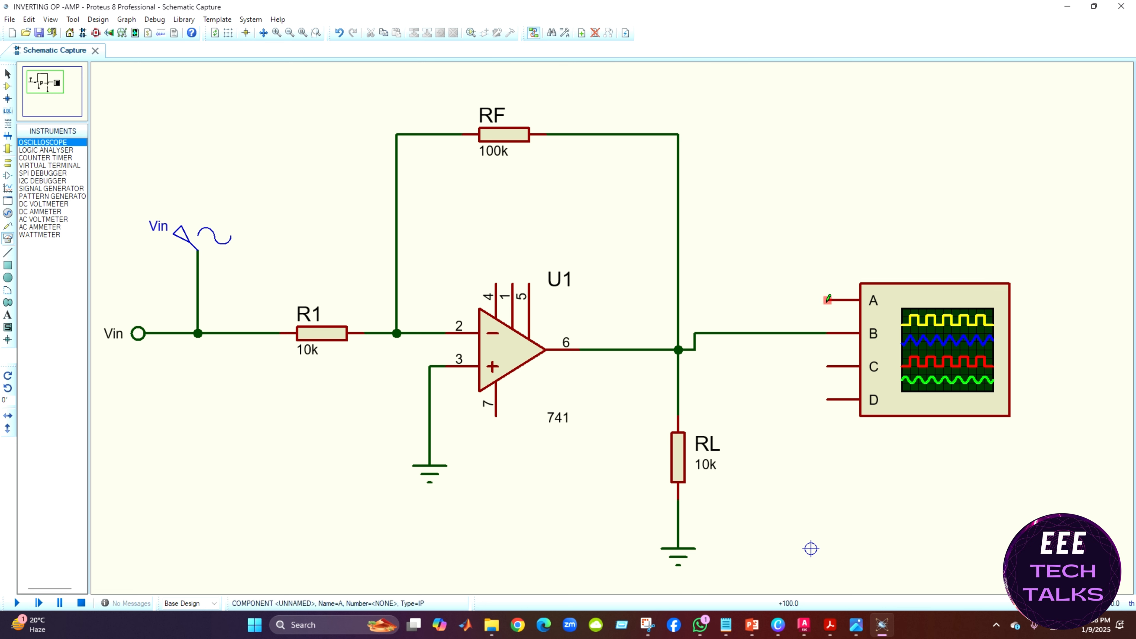
pyautogui.click(844, 297)
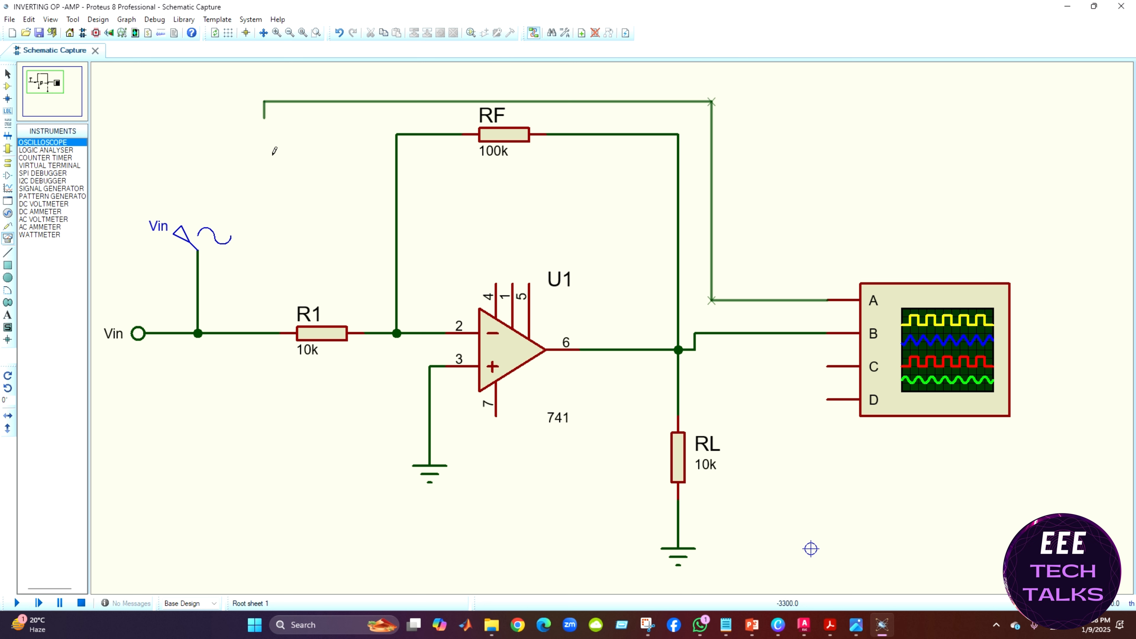
pyautogui.click(265, 333)
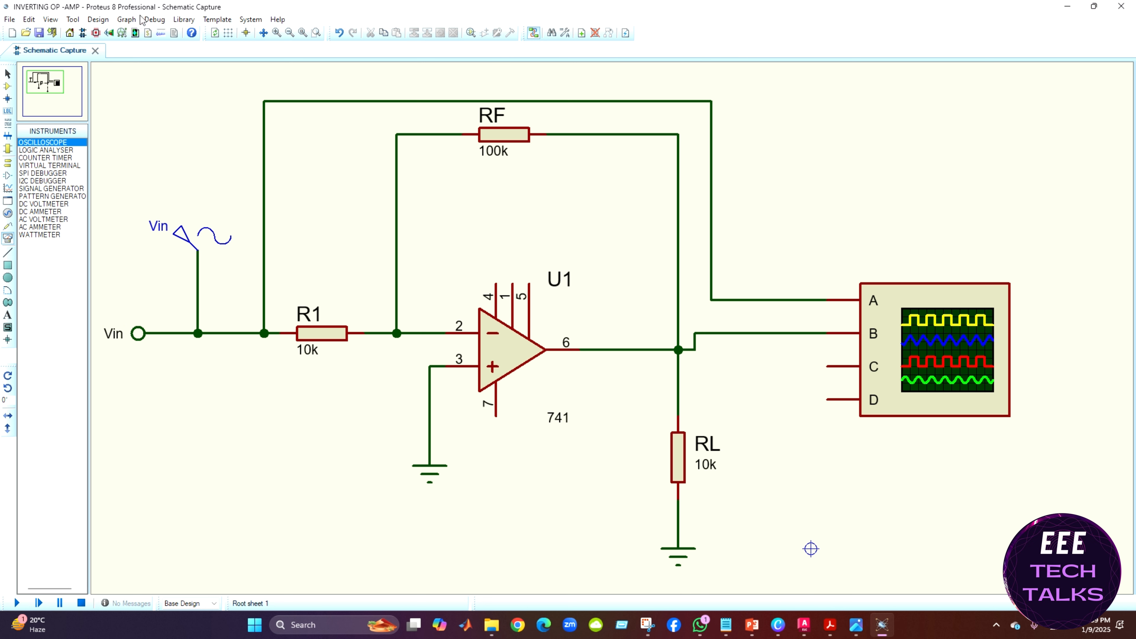
# Run the simulation and set oscilloscope channels A and B to 0.1 V per division
pyautogui.click(151, 22)
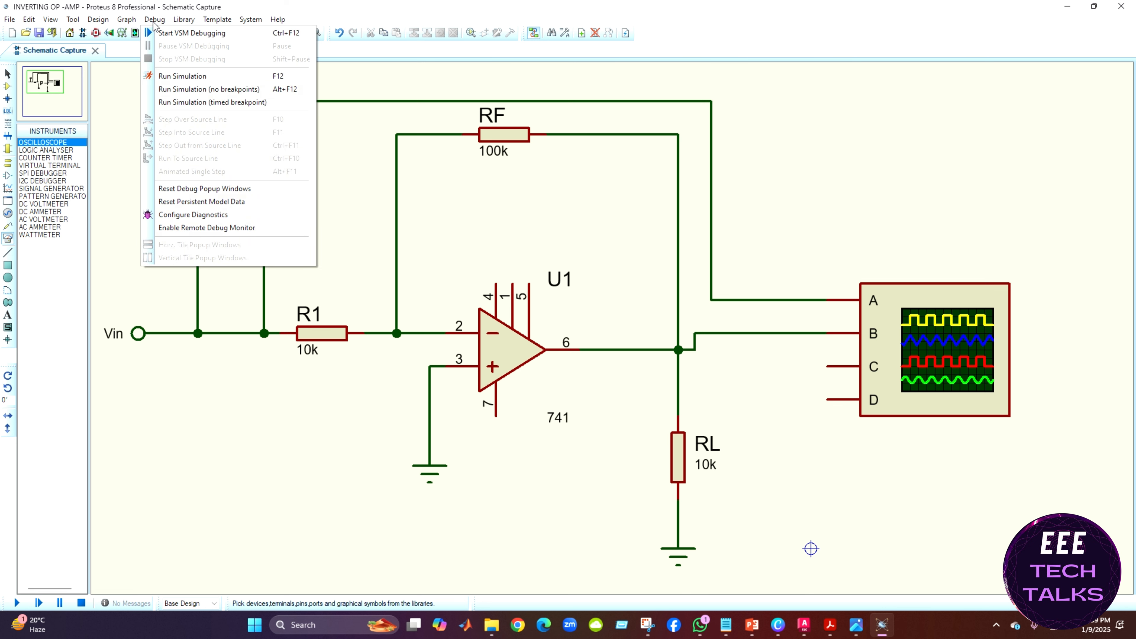
pyautogui.click(175, 76)
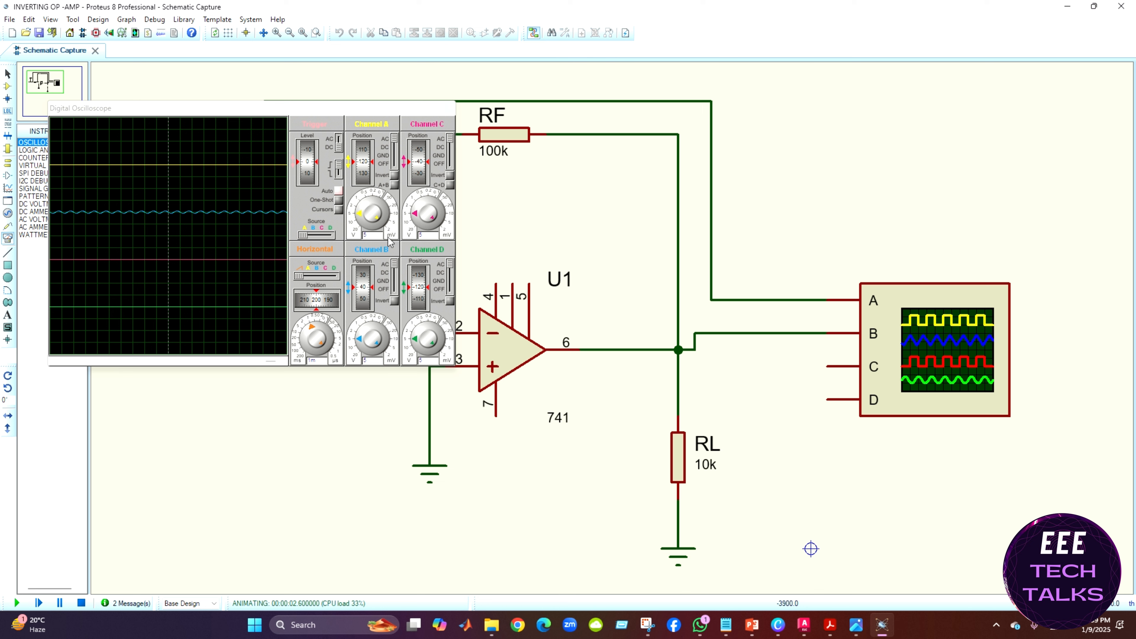
pyautogui.moveTo(363, 213)
pyautogui.mouseDown()
pyautogui.moveTo(372, 195)
pyautogui.moveTo(384, 205)
pyautogui.mouseUp()
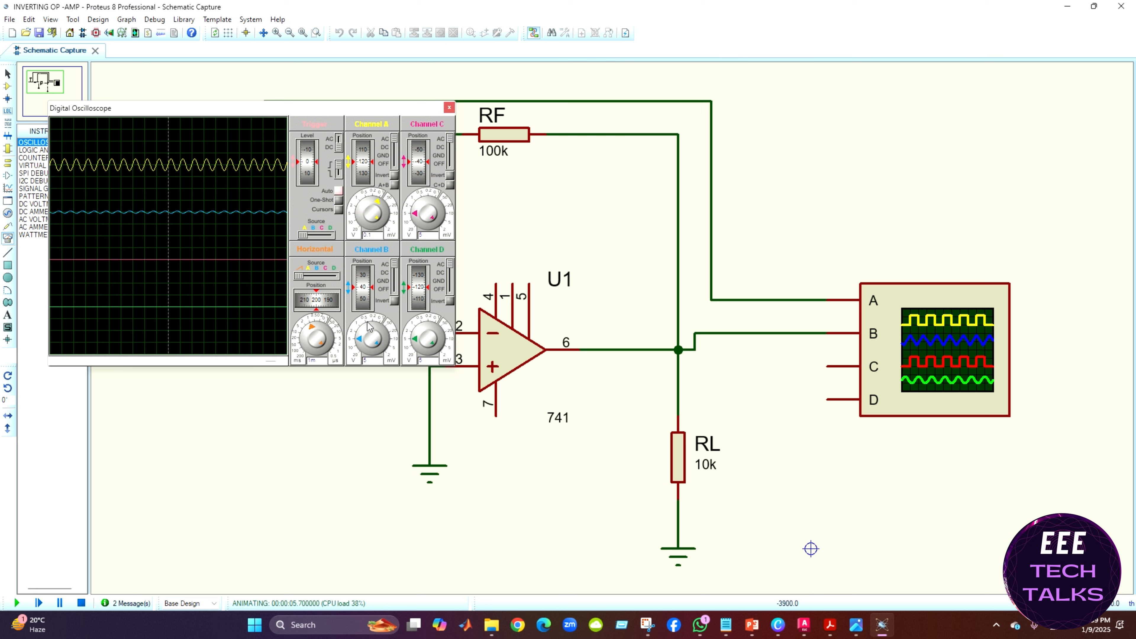
pyautogui.moveTo(368, 327); pyautogui.dragTo(383, 321)
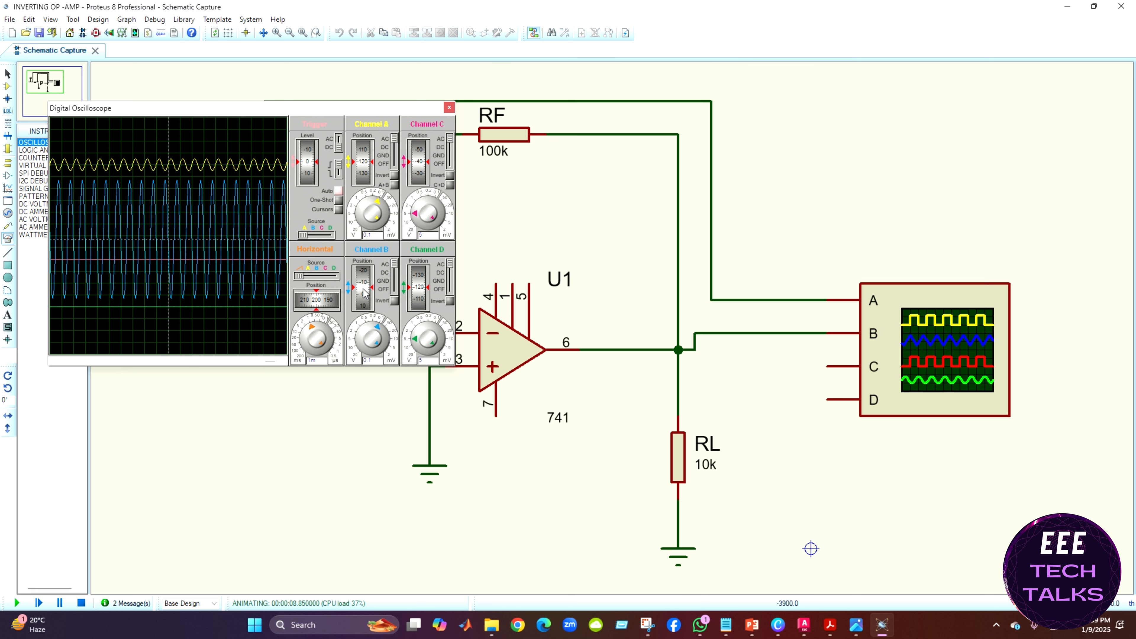
# Shift the oscilloscope traces vertically, with channel A at position -110 and channel B at -30
pyautogui.moveTo(363, 279); pyautogui.dragTo(364, 300)
pyautogui.moveTo(363, 164); pyautogui.dragTo(365, 167)
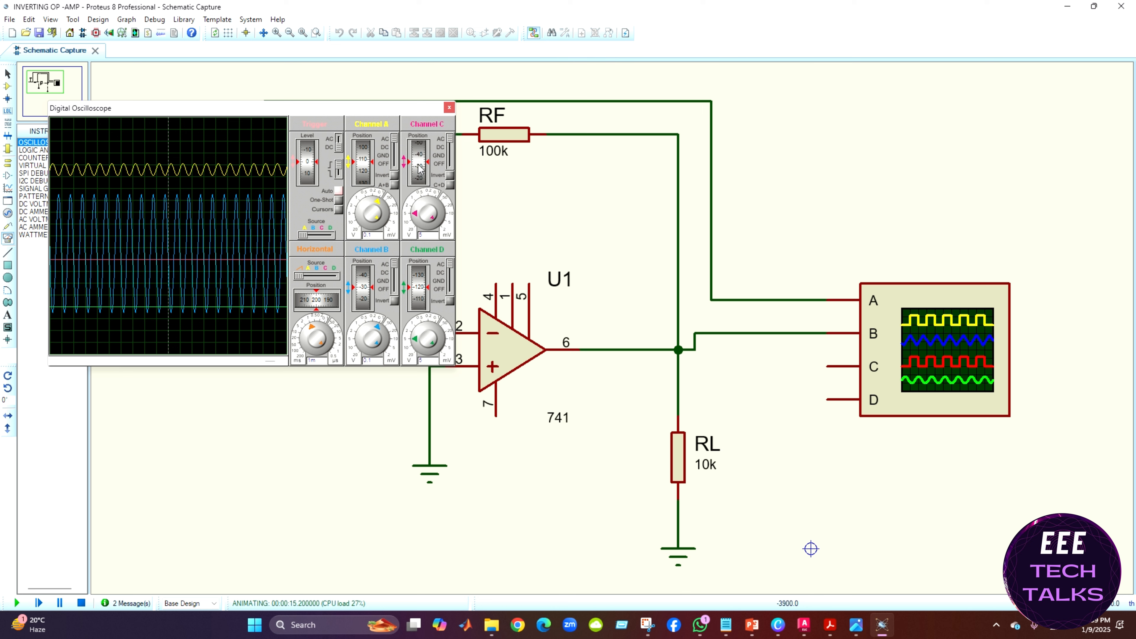
pyautogui.moveTo(419, 168); pyautogui.dragTo(420, 171)
# Try other channels as the oscilloscope's horizontal source and return it to the time sweep
pyautogui.moveTo(312, 278); pyautogui.dragTo(324, 277)
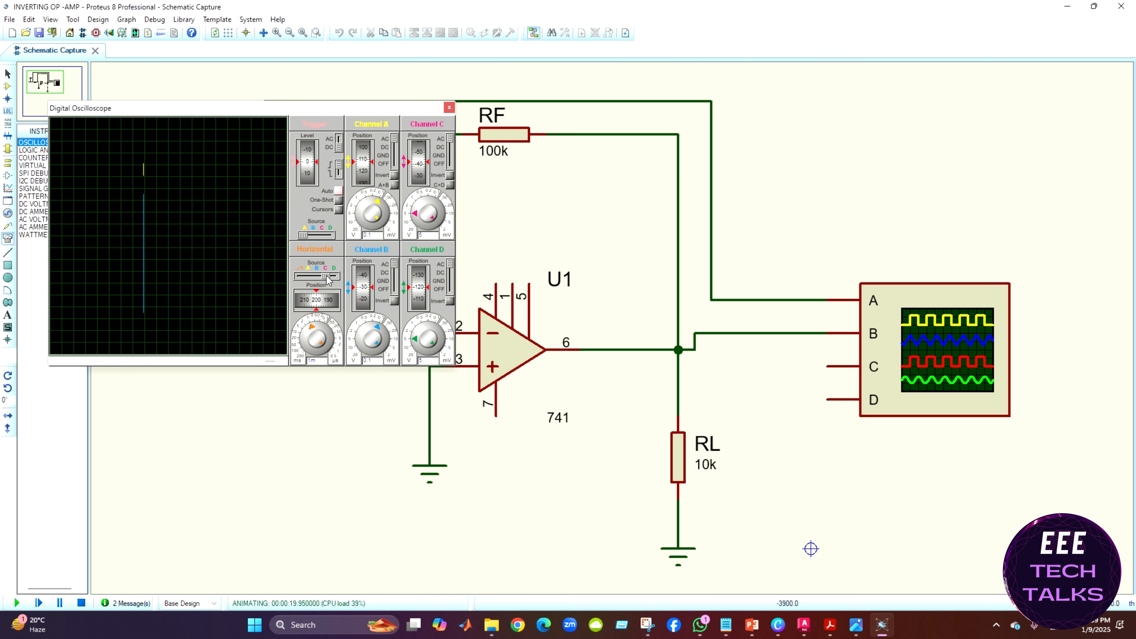
pyautogui.click(336, 277)
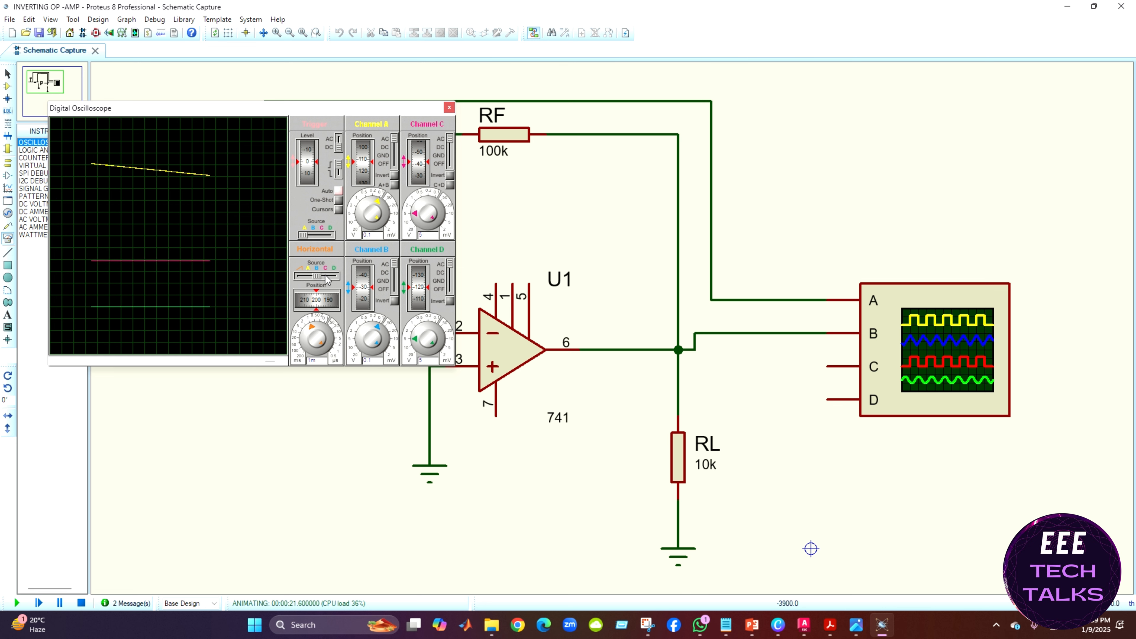
pyautogui.moveTo(324, 278); pyautogui.dragTo(309, 277)
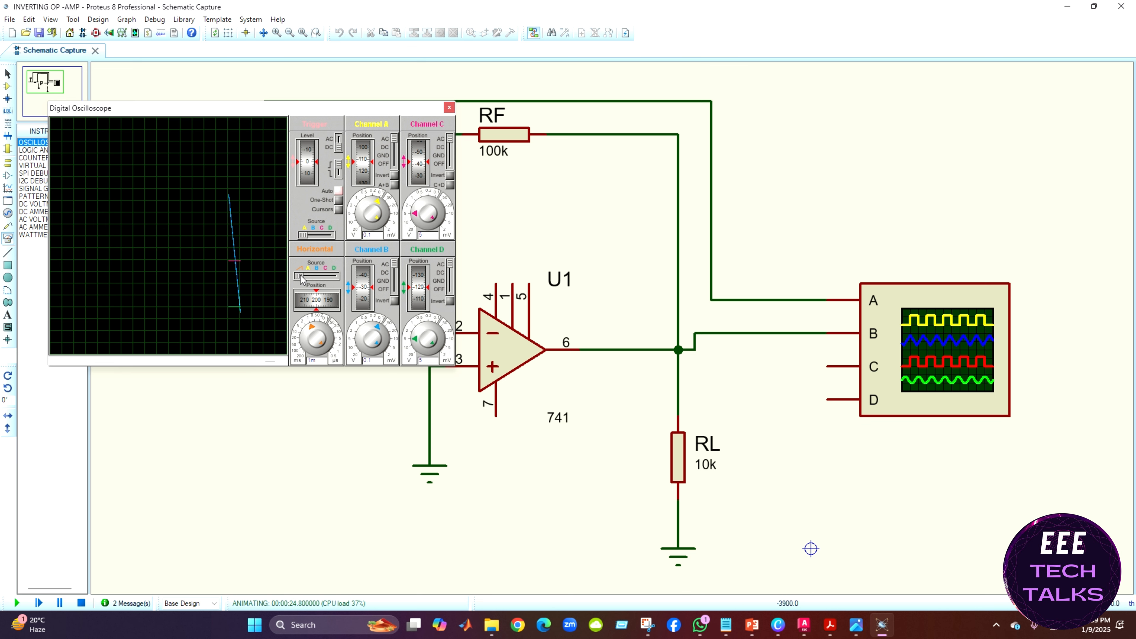
# Try other trigger source channels on the oscilloscope, return to channel A, and nudge the trigger level
pyautogui.click(324, 235)
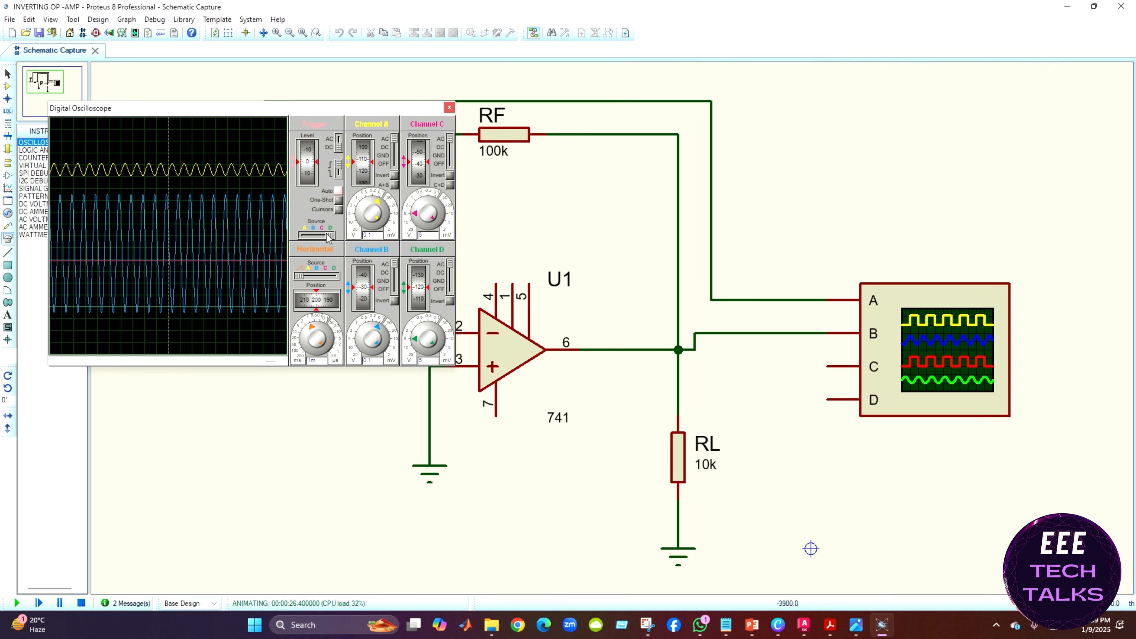
pyautogui.click(312, 236)
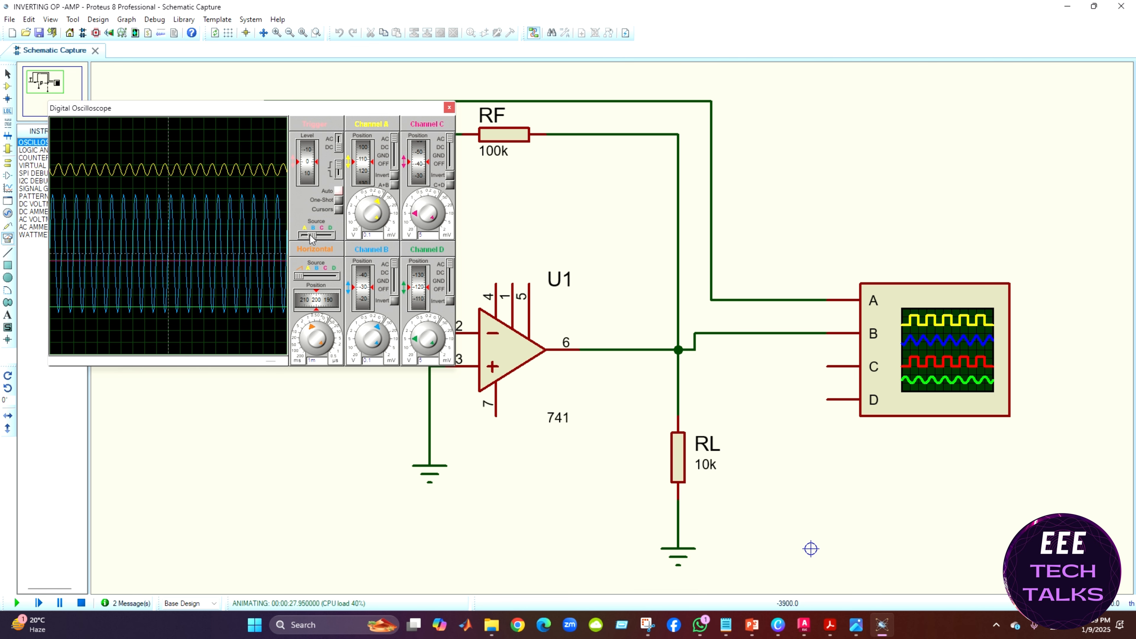
pyautogui.click(302, 236)
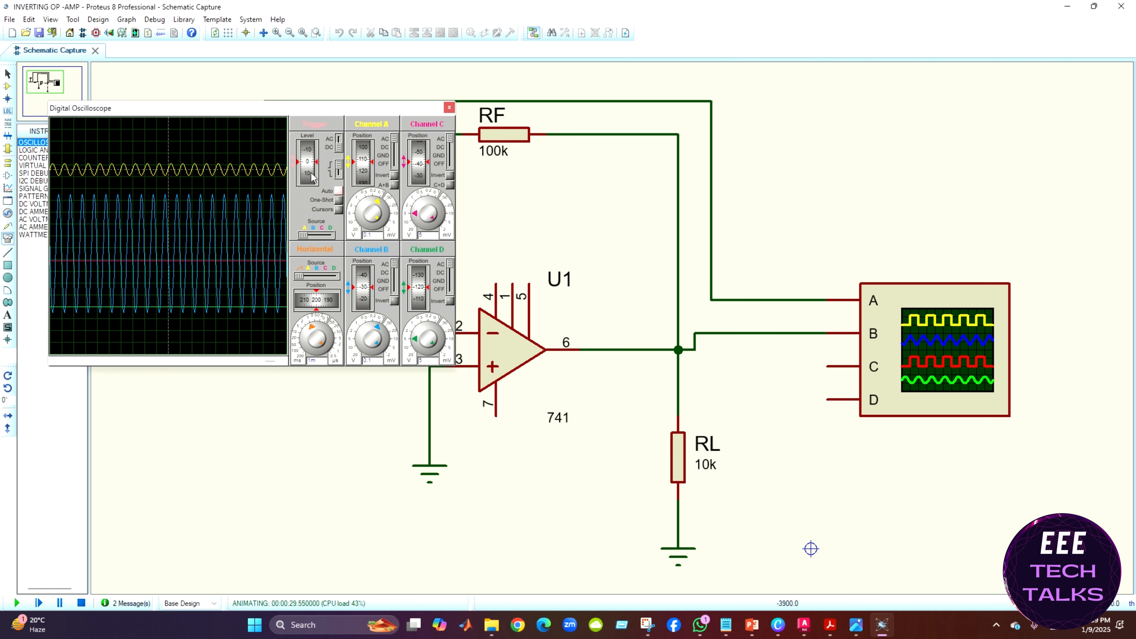
pyautogui.moveTo(311, 178); pyautogui.dragTo(312, 171)
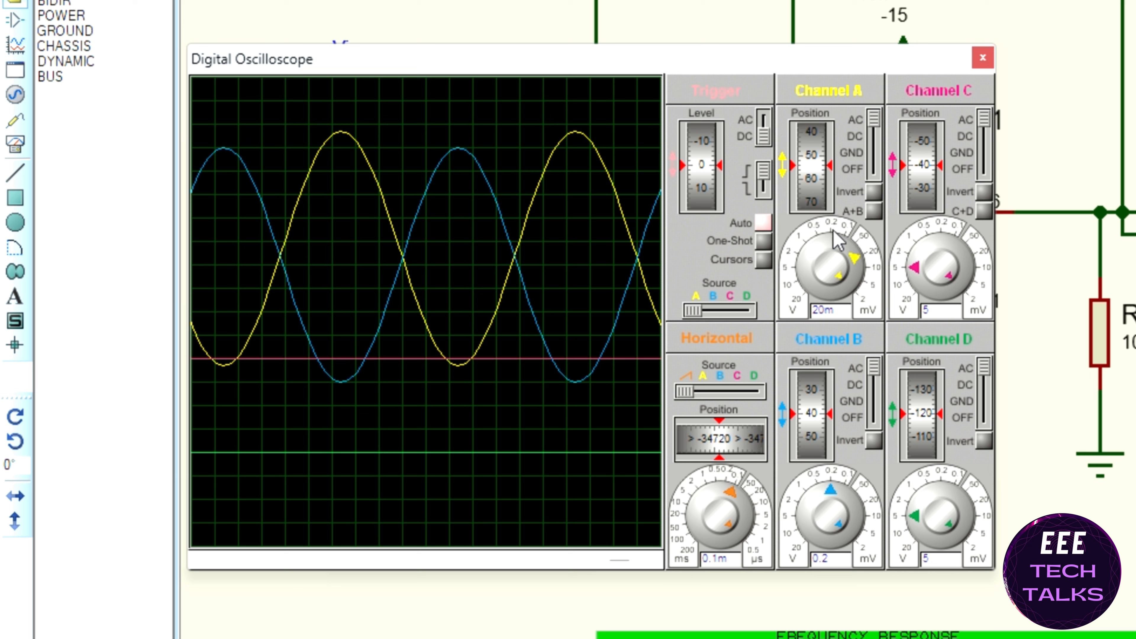
# Set channel A to 20 mV per division, and shift channel A to position about -75 and channel B to 10
pyautogui.click(847, 235)
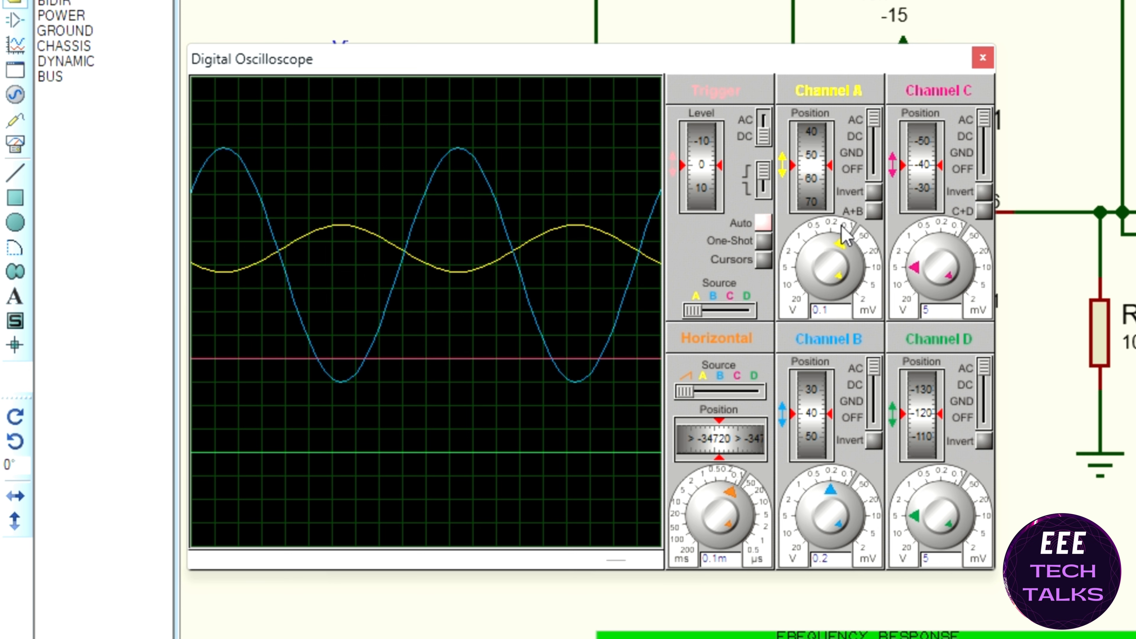
pyautogui.click(866, 260)
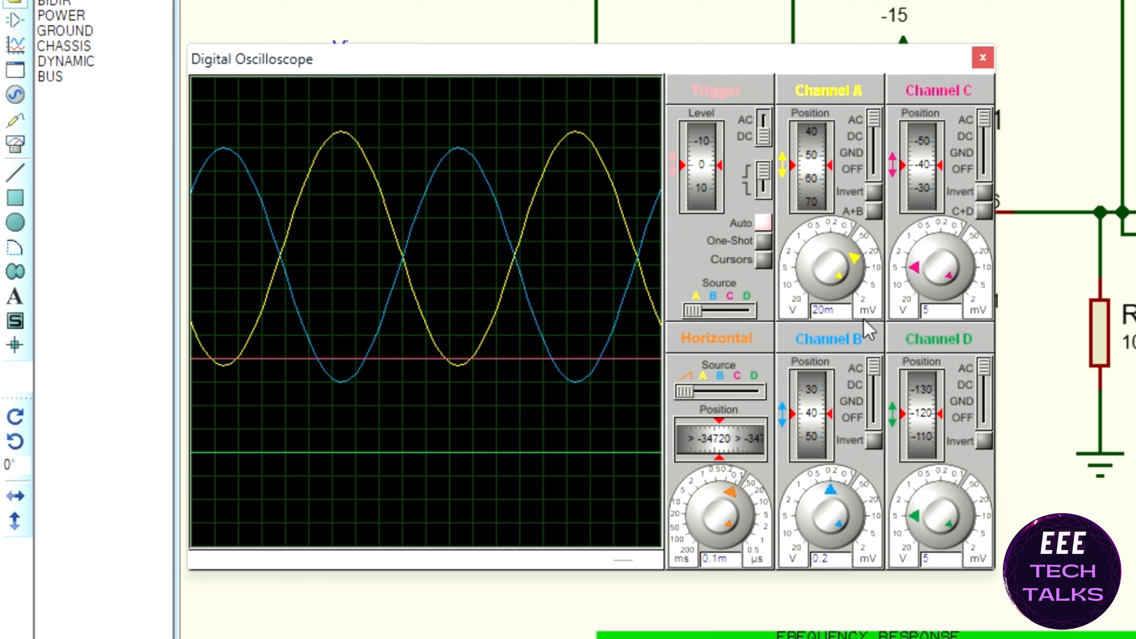
pyautogui.moveTo(810, 157)
pyautogui.mouseDown()
pyautogui.moveTo(817, 187)
pyautogui.moveTo(836, 121)
pyautogui.moveTo(827, 269)
pyautogui.mouseUp()
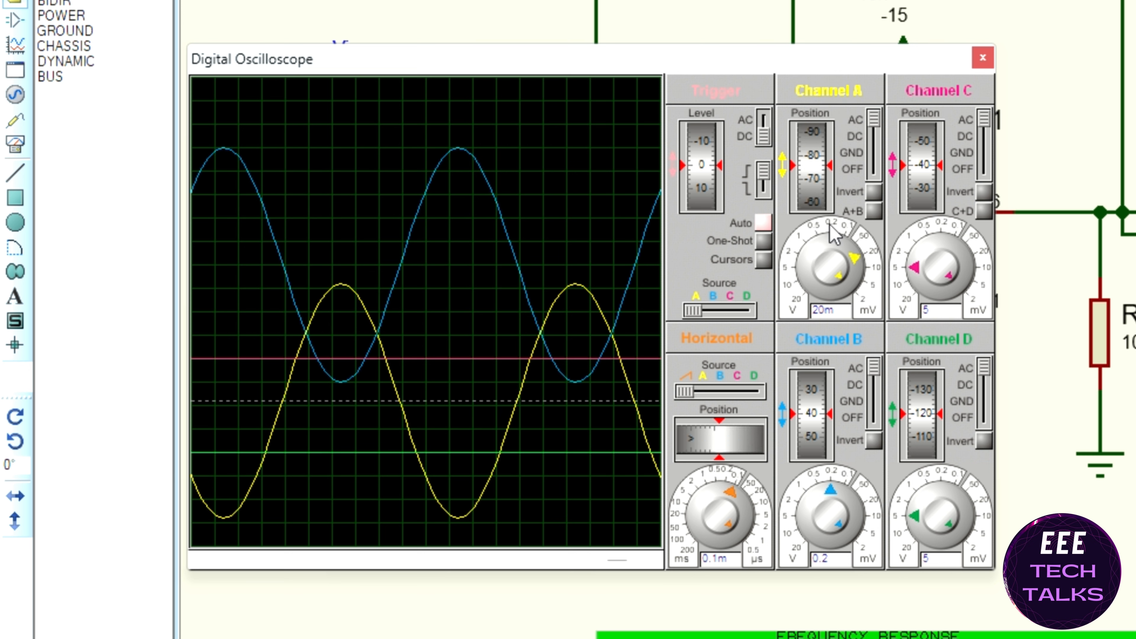
pyautogui.moveTo(823, 403)
pyautogui.mouseDown()
pyautogui.moveTo(824, 447)
pyautogui.moveTo(840, 354)
pyautogui.moveTo(828, 445)
pyautogui.moveTo(826, 379)
pyautogui.moveTo(824, 409)
pyautogui.mouseUp()
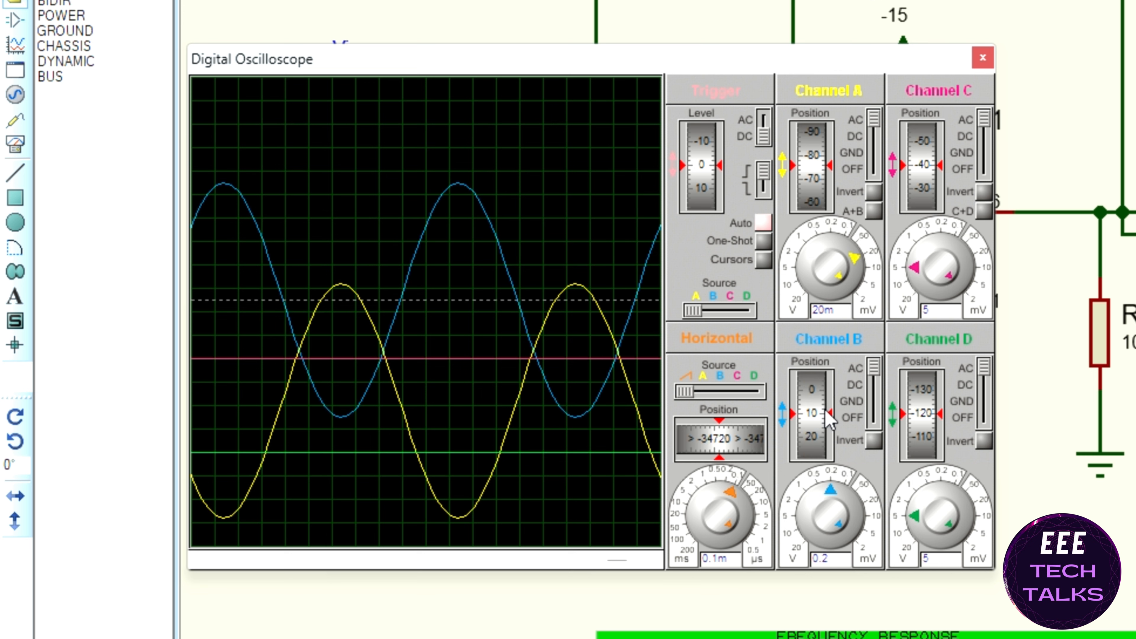
# Try several oscilloscope time bases and set the sweep to 50 µs per division
pyautogui.scroll(-1, 519, 295)
pyautogui.scroll(-2, 499, 339)
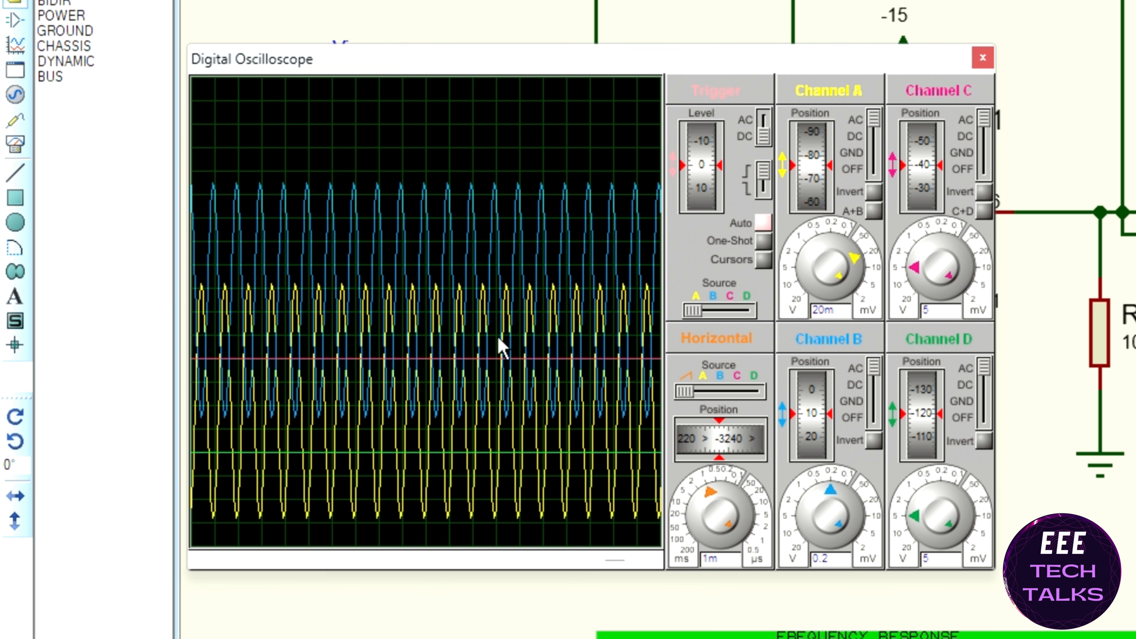
pyautogui.scroll(4, 498, 339)
pyautogui.scroll(-2, 497, 335)
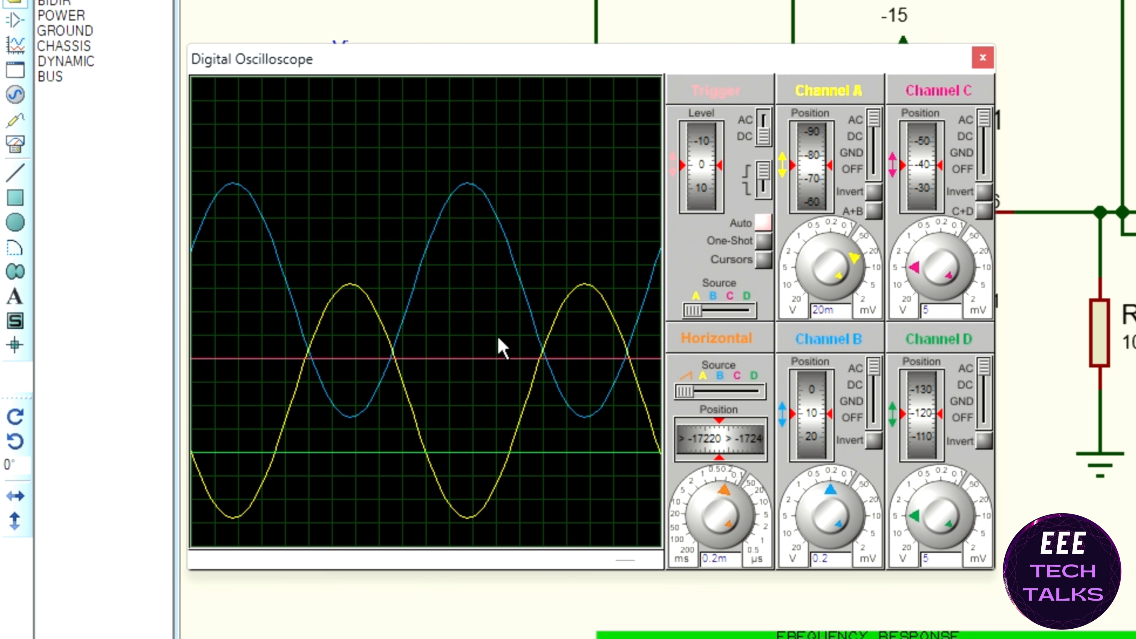
pyautogui.scroll(2, 497, 335)
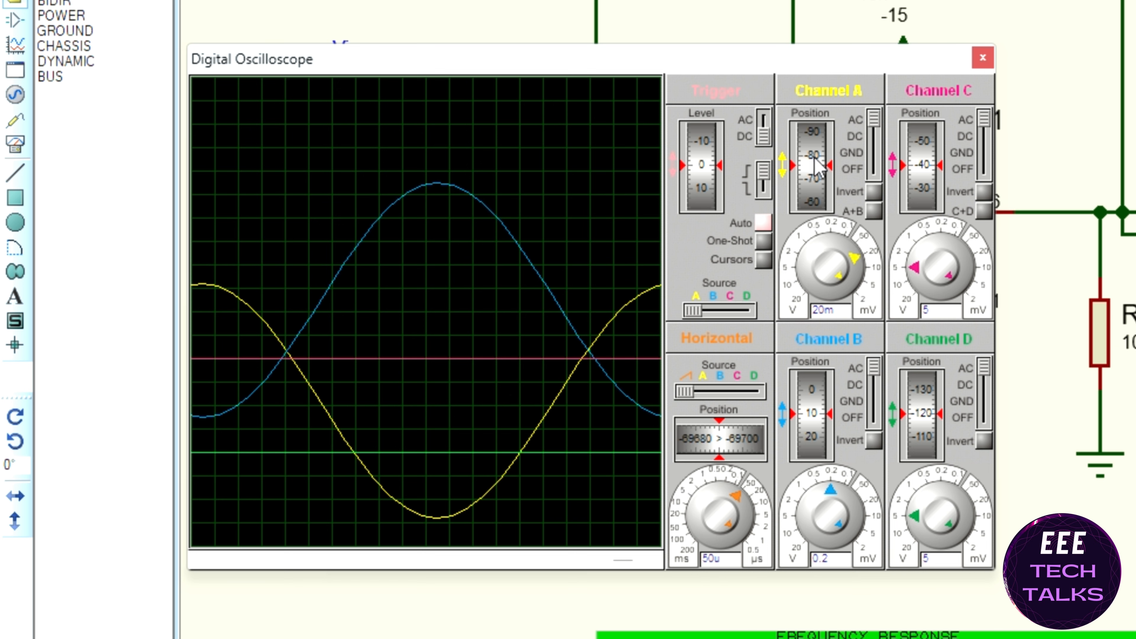
# Move channel A's trace to position -40, and adjust the trigger level and channel B's vertical position
pyautogui.moveTo(820, 170)
pyautogui.mouseDown()
pyautogui.moveTo(820, 139)
pyautogui.moveTo(841, 172)
pyautogui.moveTo(841, 141)
pyautogui.moveTo(848, 147)
pyautogui.mouseUp()
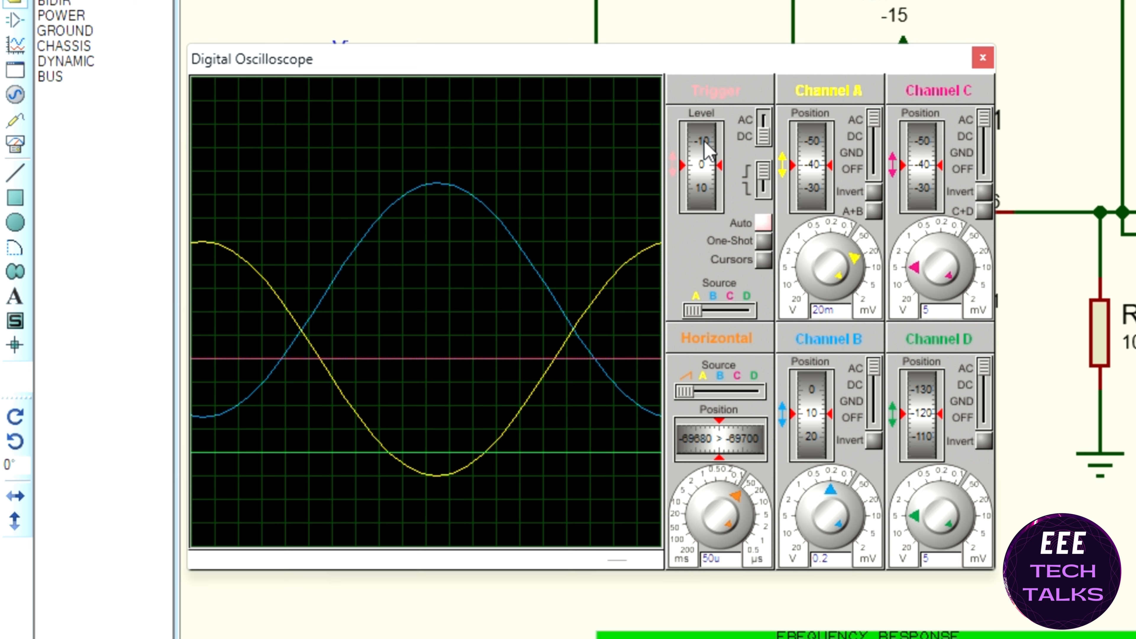
pyautogui.moveTo(708, 150)
pyautogui.mouseDown()
pyautogui.moveTo(715, 226)
pyautogui.moveTo(721, 142)
pyautogui.mouseUp()
pyautogui.moveTo(824, 399); pyautogui.dragTo(827, 433)
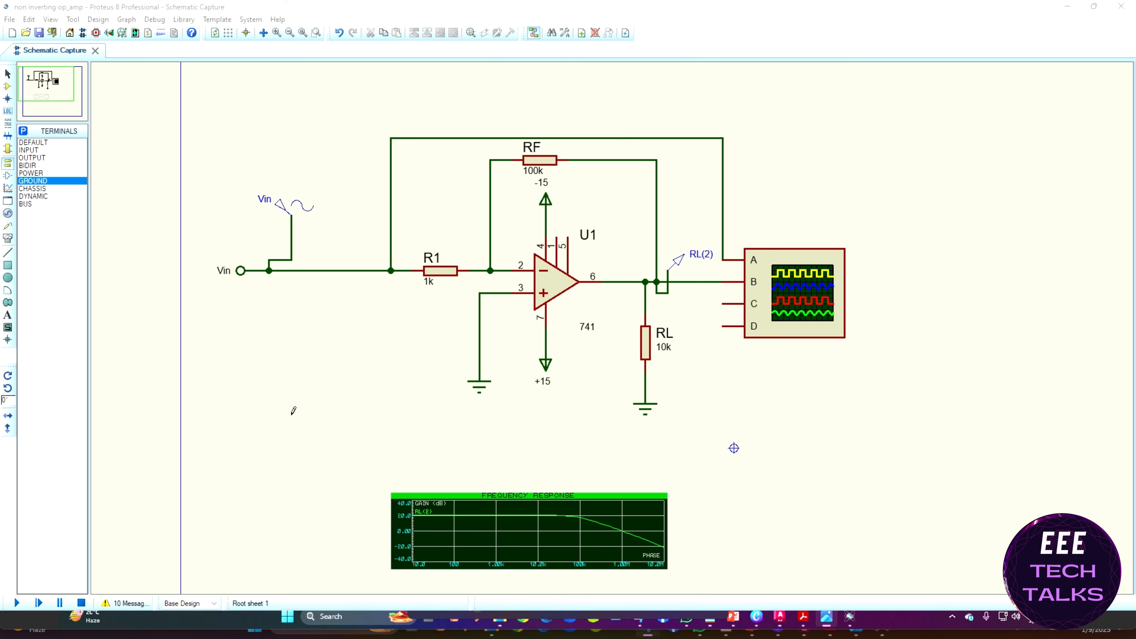
# Run the simulation of the circuit with ±15 supplies and set the oscilloscope time base to 0.5 ms per division
pyautogui.click(21, 605)
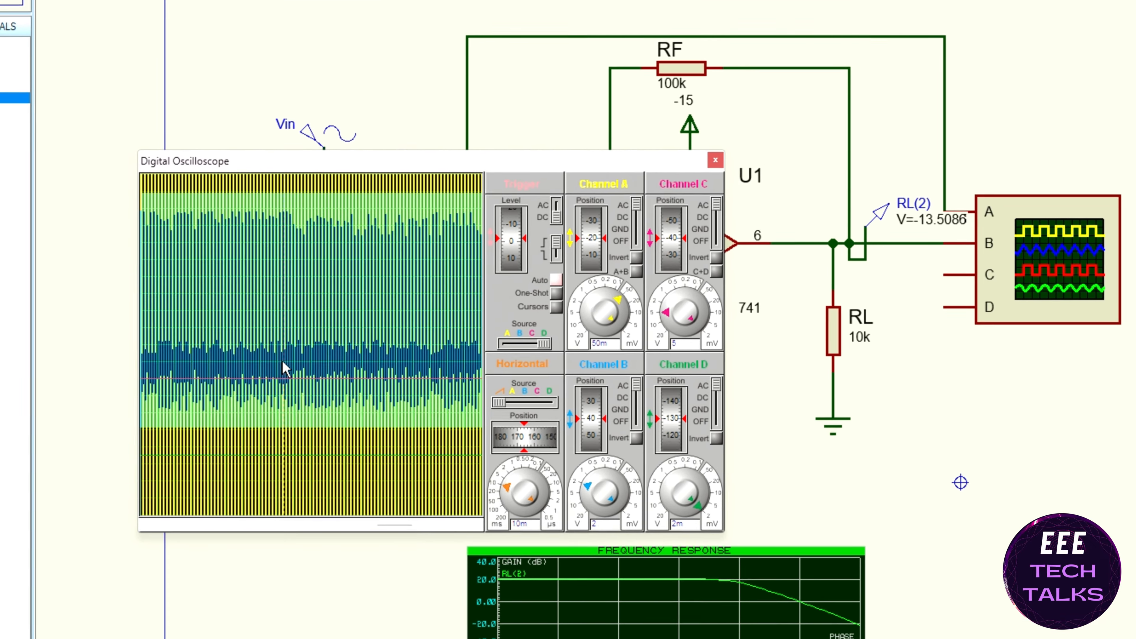
pyautogui.scroll(-4, 282, 361)
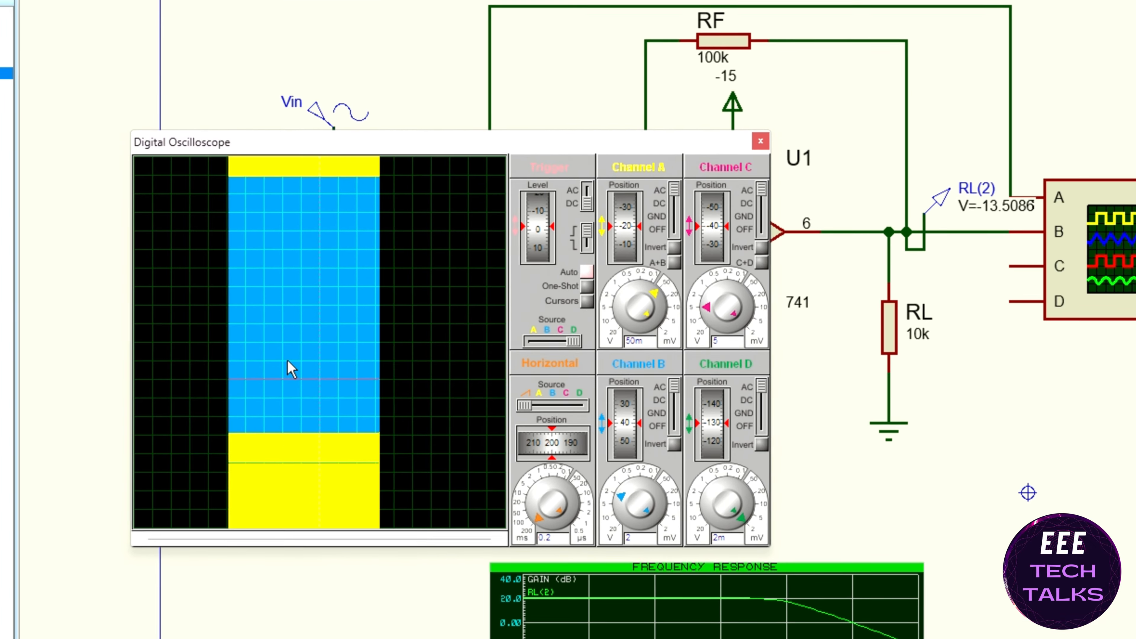
pyautogui.scroll(8, 298, 366)
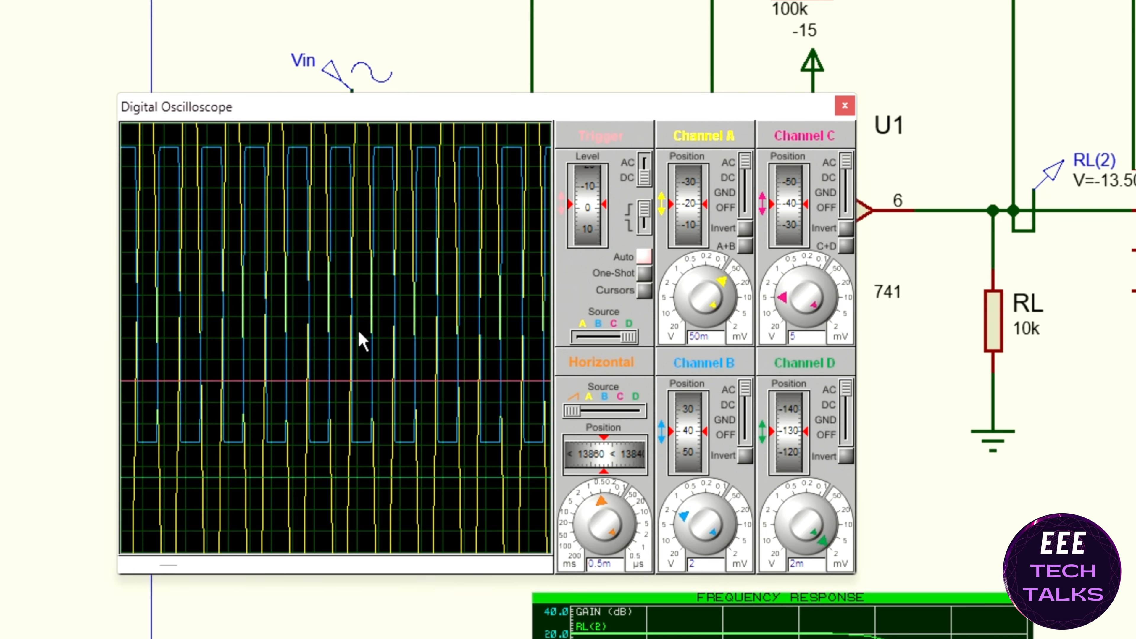
# Set channel A to 0.2 V and channel B to 5 V per division, and reposition the oscilloscope window over the schematic
pyautogui.scroll(2, 697, 491)
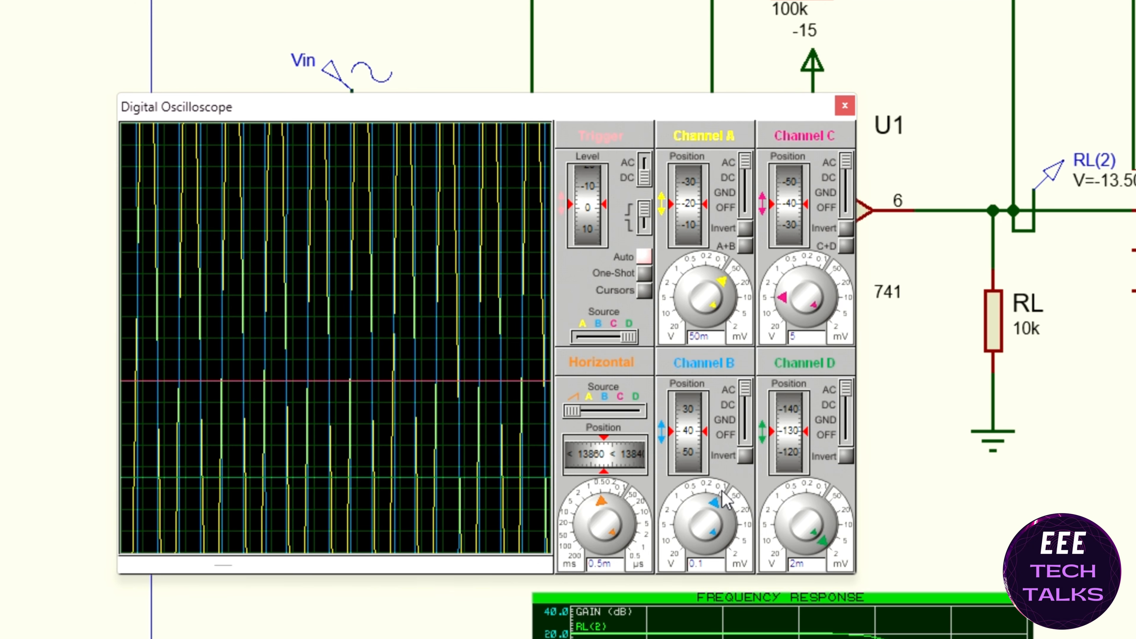
pyautogui.moveTo(678, 502); pyautogui.dragTo(676, 521)
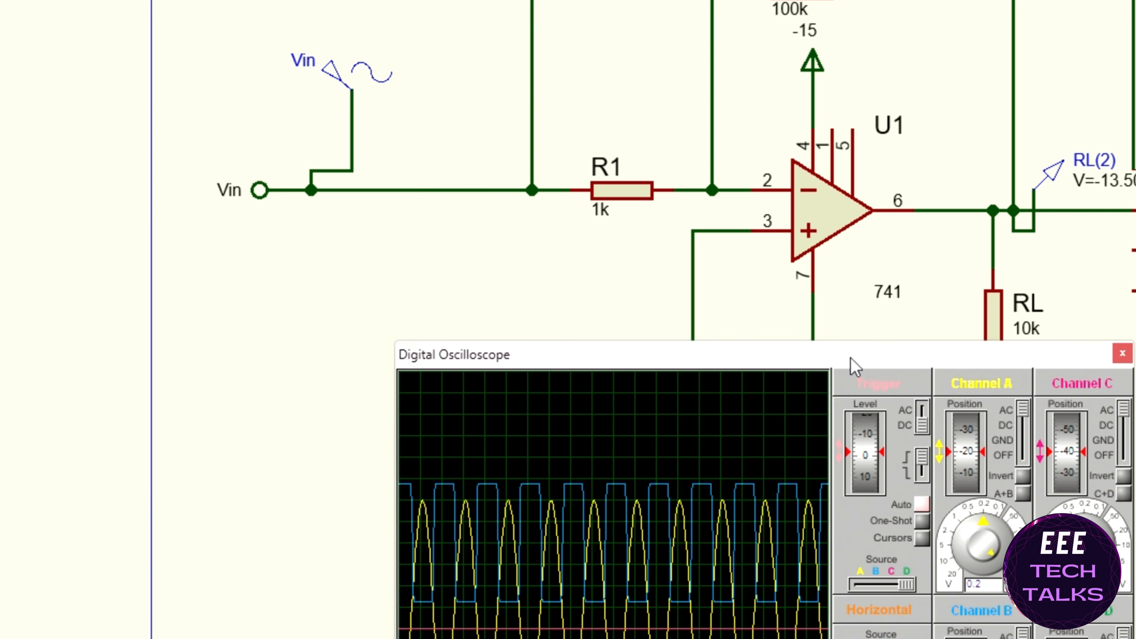
pyautogui.moveTo(852, 360); pyautogui.dragTo(691, 99)
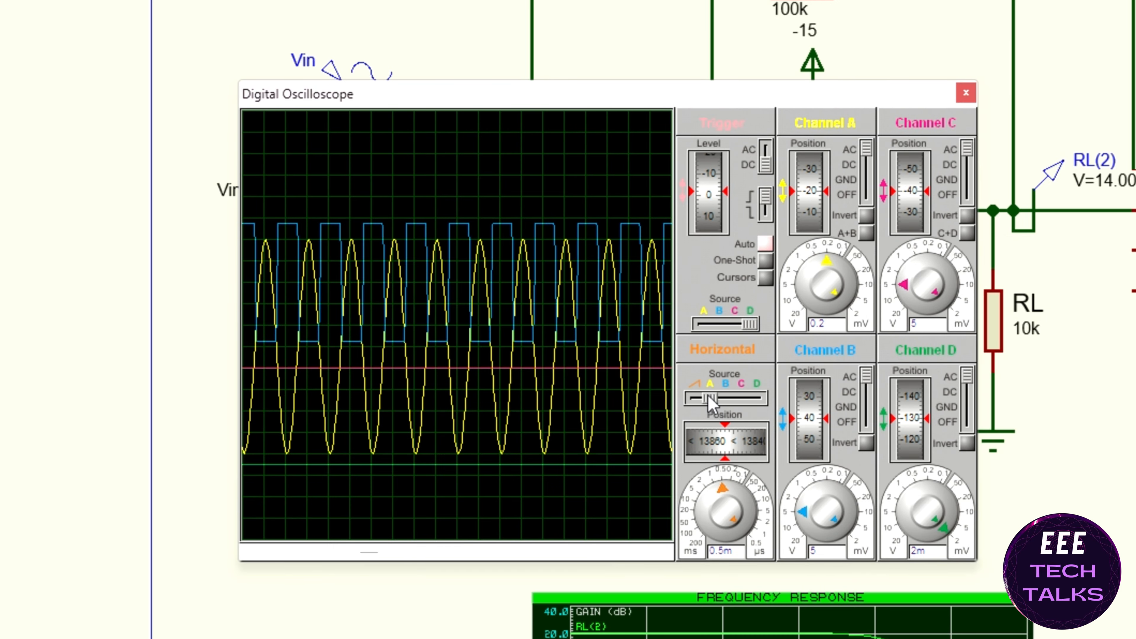
# Plot the traces against channel A, shift channel B to position 20, and return the horizontal source to the time sweep
pyautogui.click(707, 397)
pyautogui.scroll(-2, 430, 259)
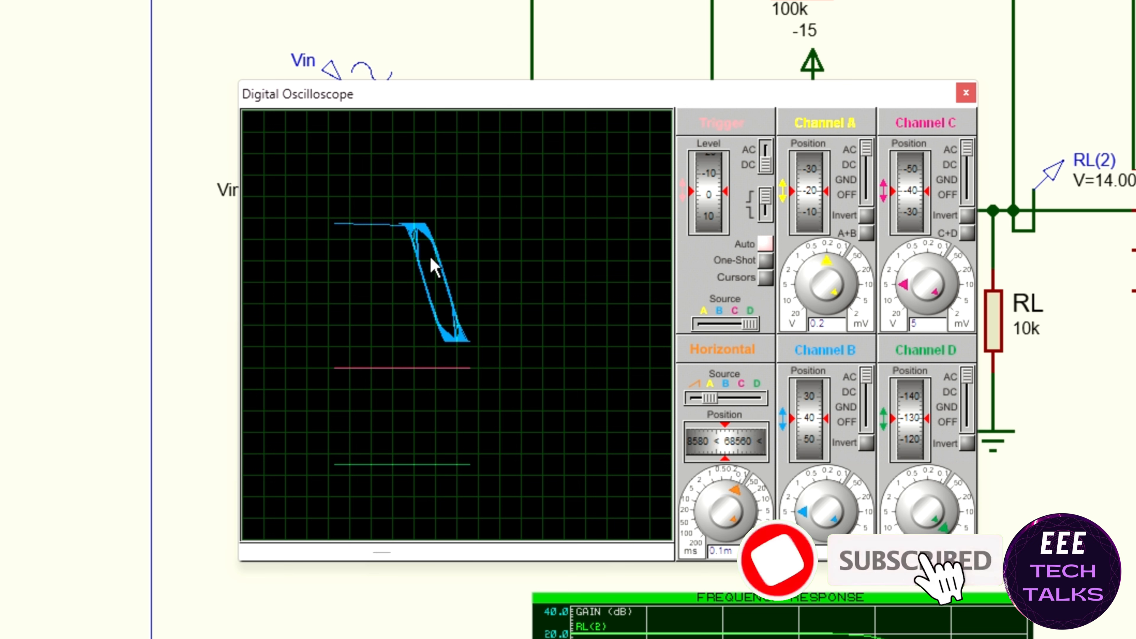
pyautogui.moveTo(803, 414)
pyautogui.mouseDown()
pyautogui.moveTo(804, 404)
pyautogui.moveTo(805, 423)
pyautogui.mouseUp()
pyautogui.click(702, 401)
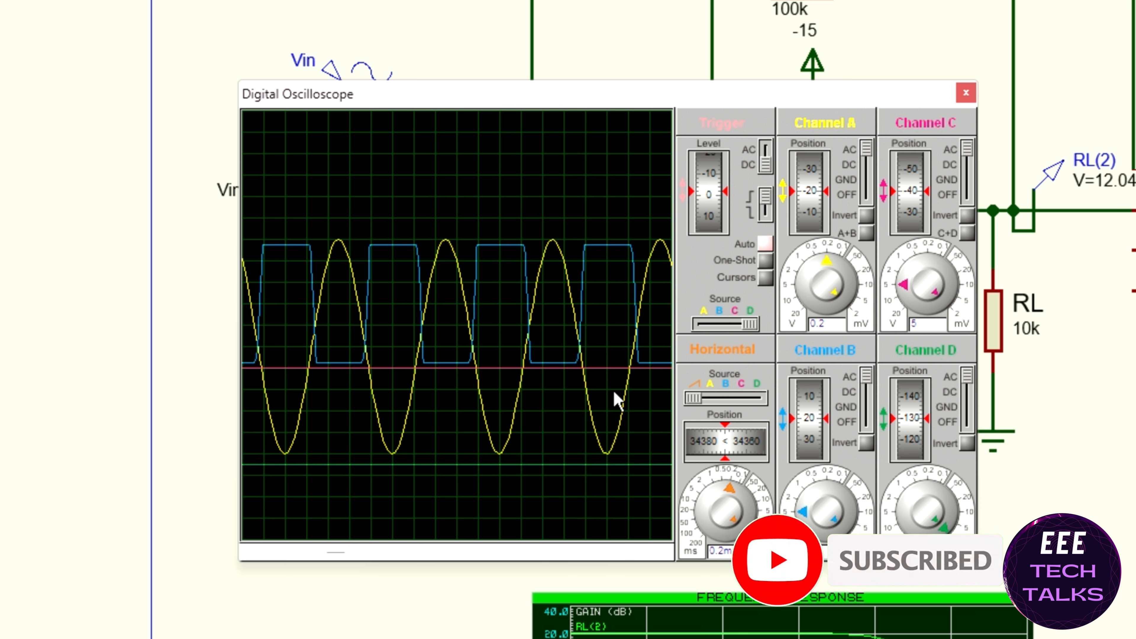
# Set the time base to 0.1 ms per division and use channel A as the horizontal source
pyautogui.scroll(1, 532, 358)
pyautogui.scroll(-3, 533, 356)
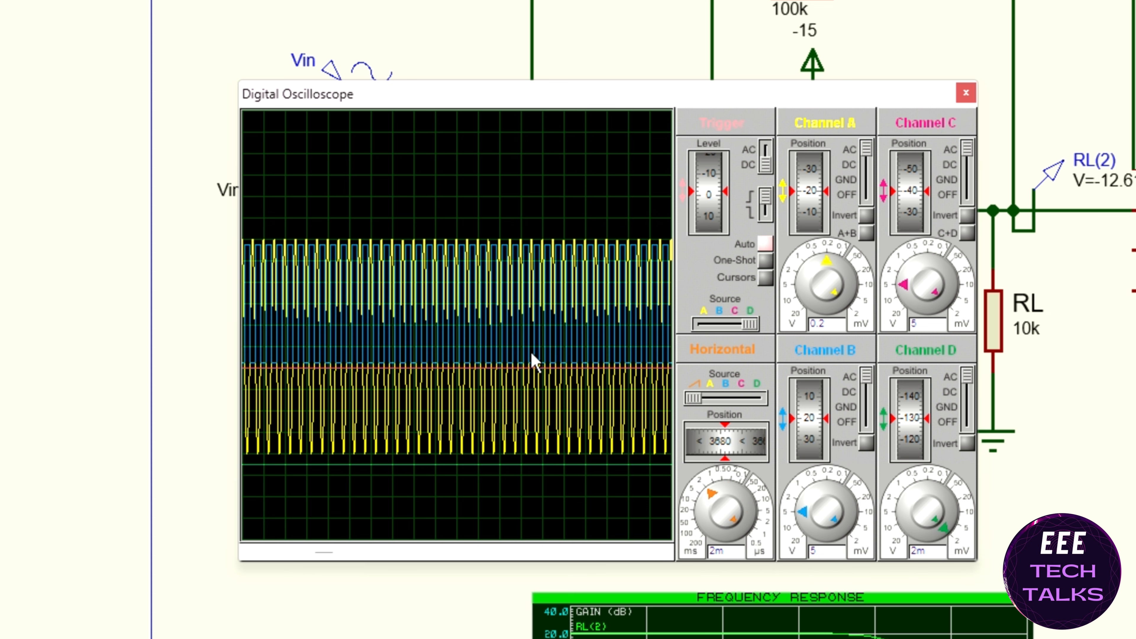
pyautogui.scroll(3, 532, 356)
pyautogui.click(710, 399)
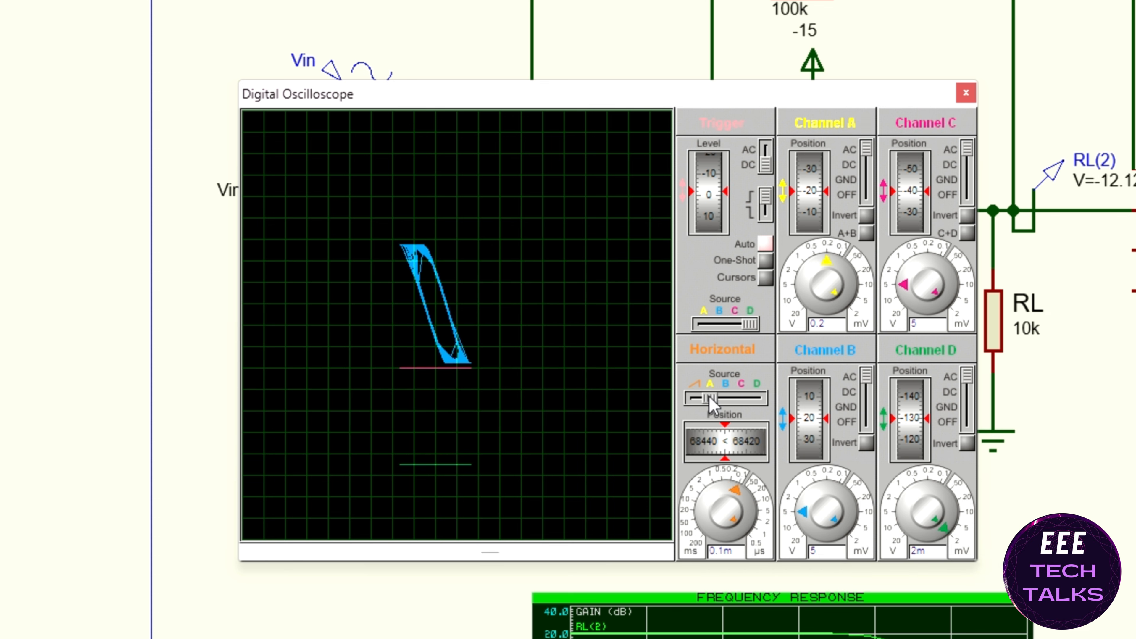
# Return the horizontal source to the time sweep, trigger from channel A, and set the time base to 0.5 ms per division
pyautogui.moveTo(711, 402); pyautogui.dragTo(693, 398)
pyautogui.scroll(-7, 470, 323)
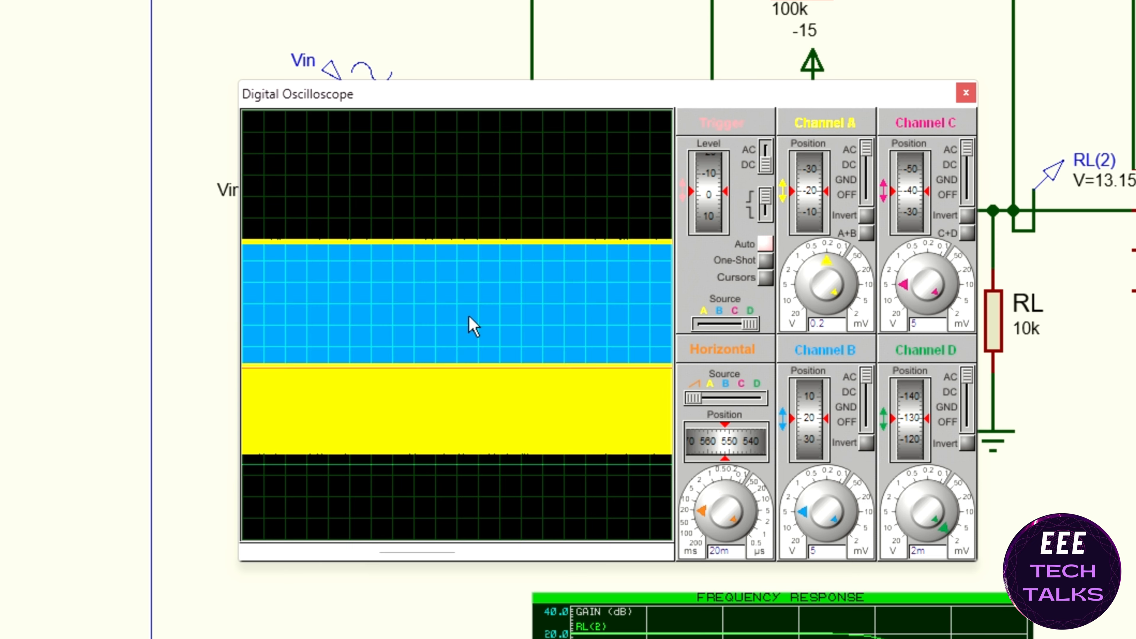
pyautogui.scroll(3, 473, 326)
pyautogui.click(702, 326)
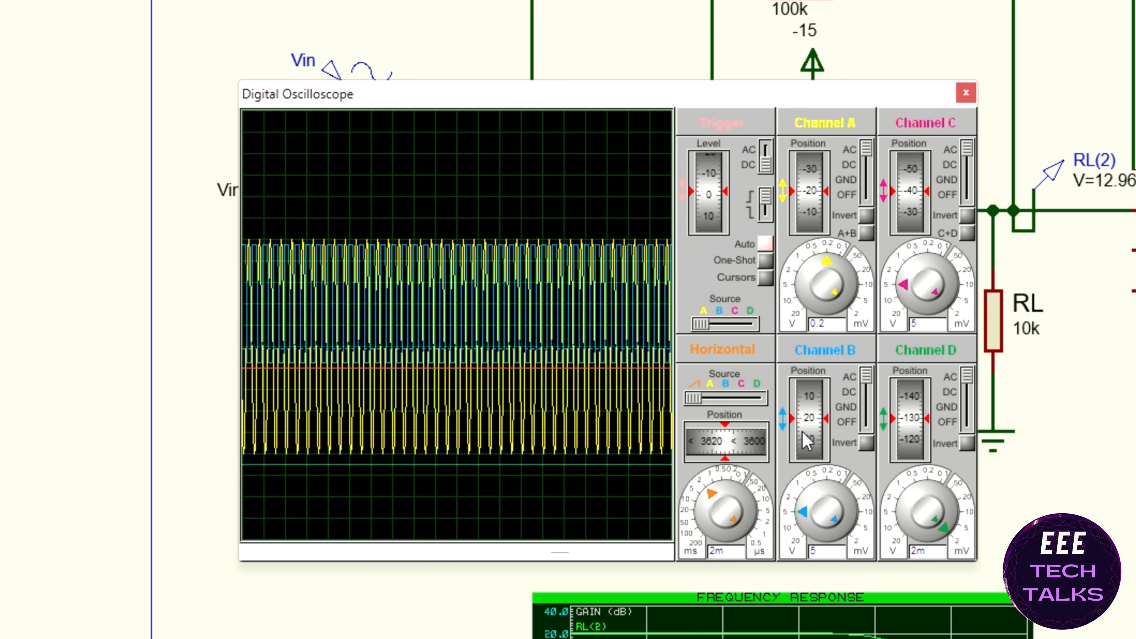
pyautogui.scroll(5, 588, 358)
pyautogui.scroll(-3, 589, 358)
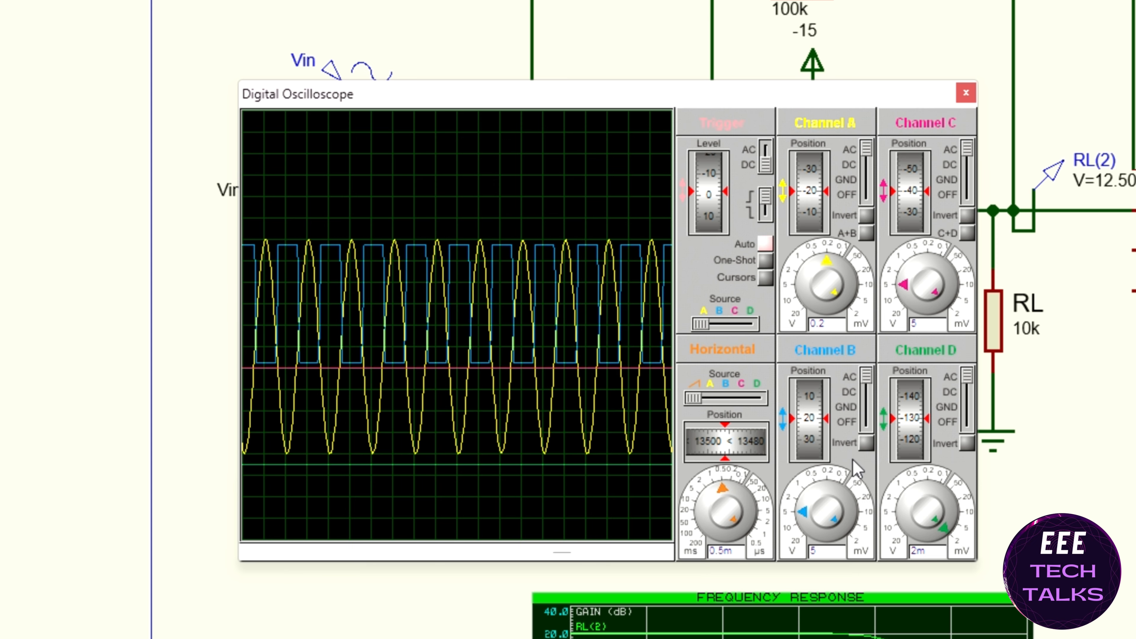
# Set channel B to 1 V and channel A to 0.5 V per division, and use channel A as the horizontal source
pyautogui.scroll(2, 807, 493)
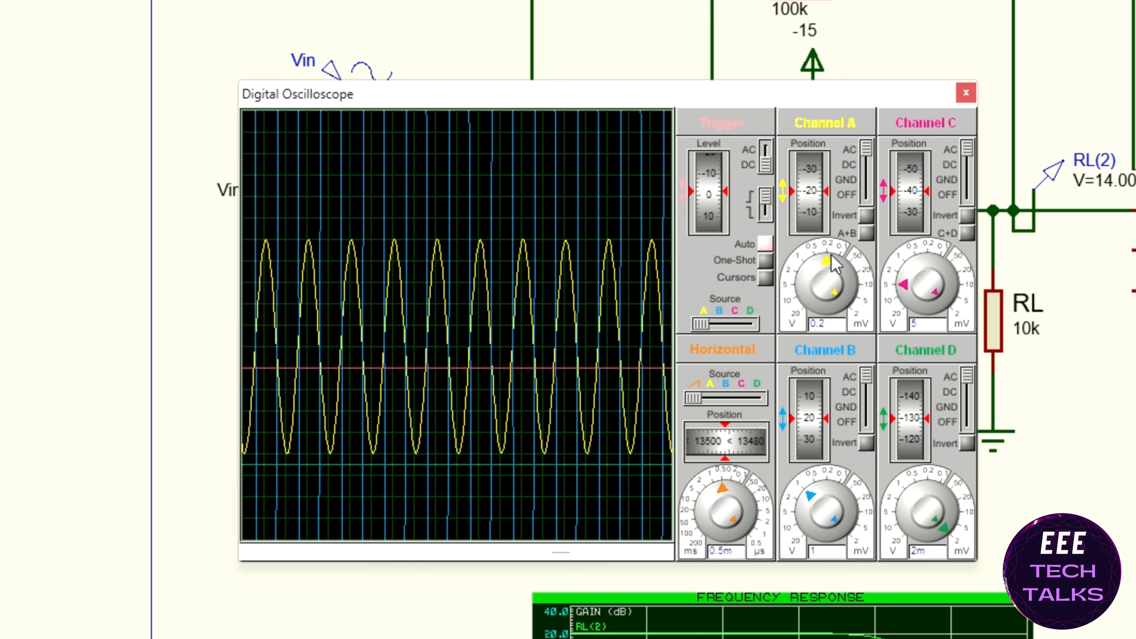
pyautogui.scroll(-1, 835, 309)
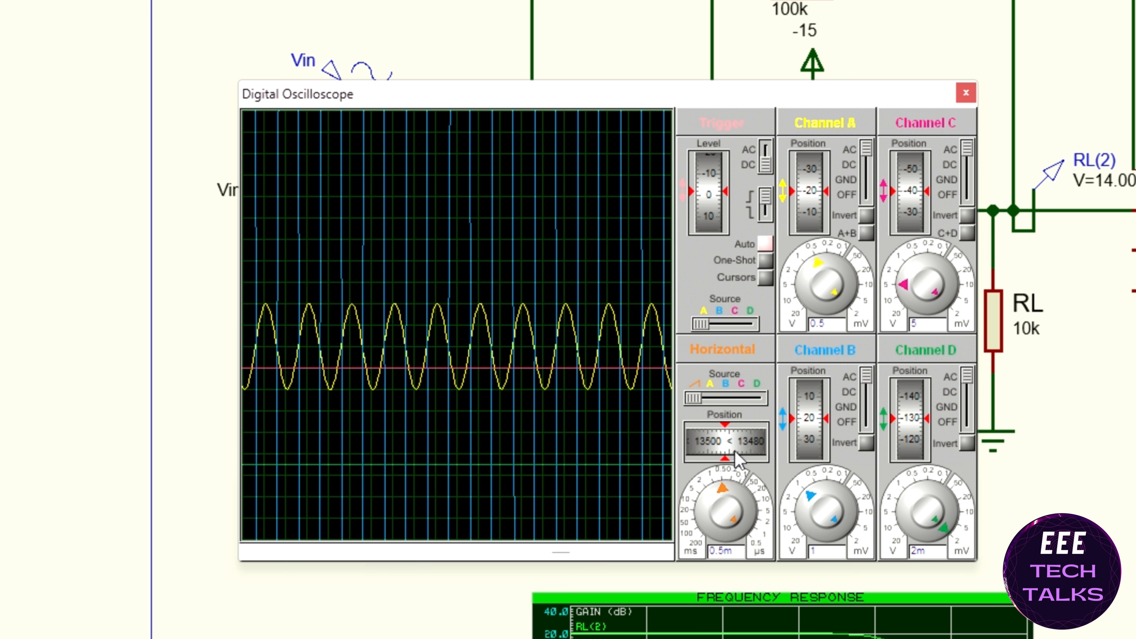
pyautogui.moveTo(705, 399); pyautogui.dragTo(711, 404)
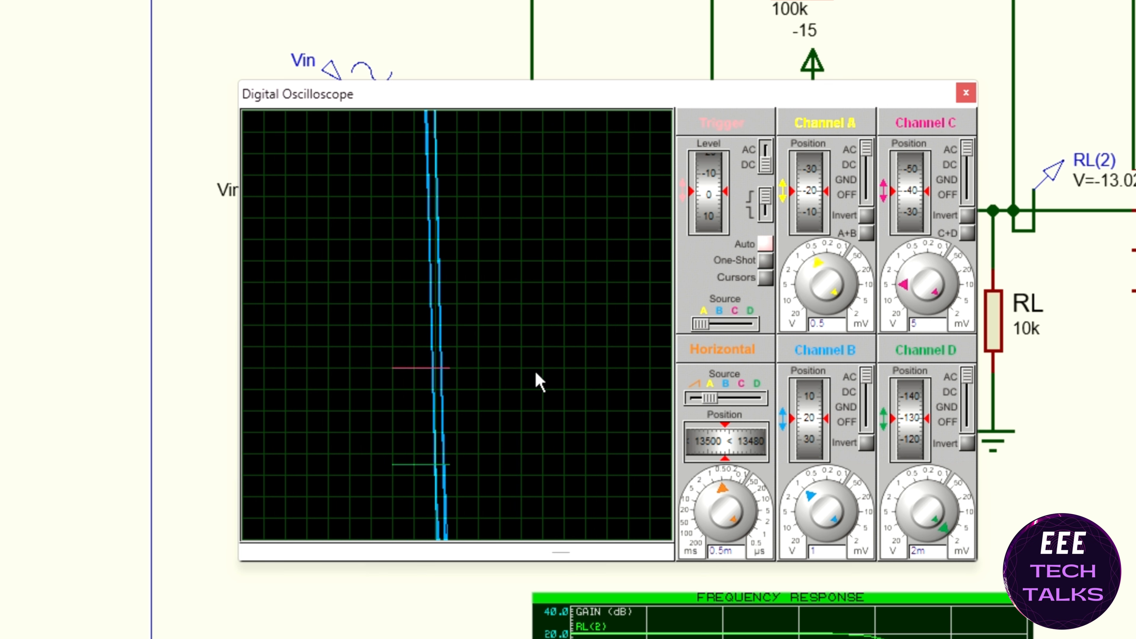
# Set channel B to 2 V at position 10, channel A to 0.1 V per division, and the time base to 0.1 ms
pyautogui.moveTo(827, 495); pyautogui.dragTo(790, 504)
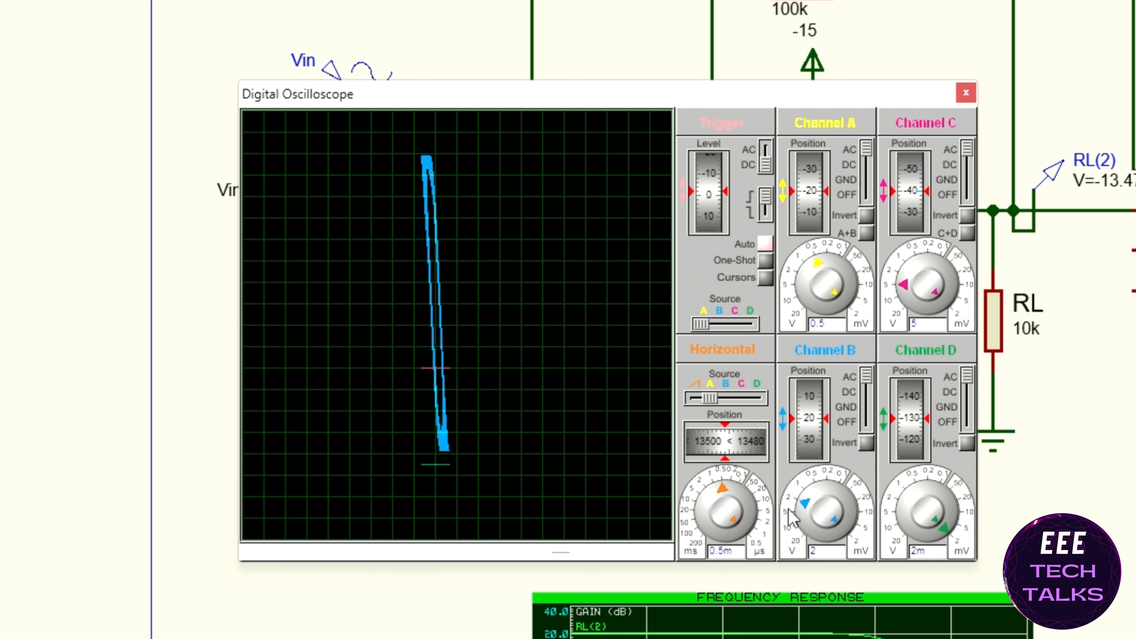
pyautogui.scroll(2, 825, 427)
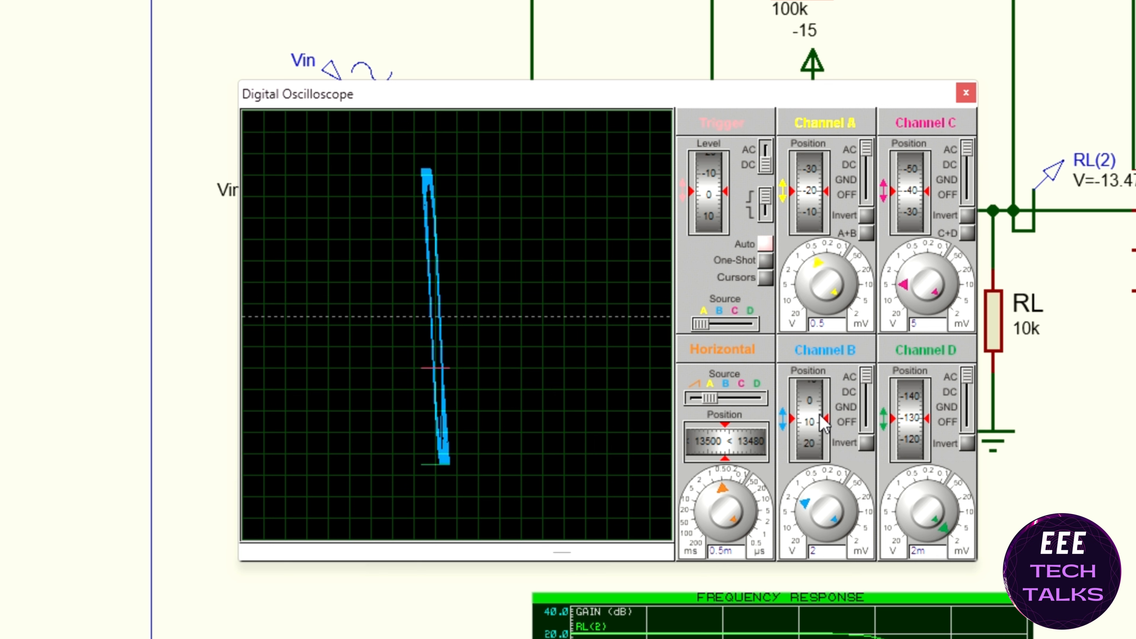
pyautogui.moveTo(825, 262)
pyautogui.mouseDown()
pyautogui.moveTo(833, 273)
pyautogui.moveTo(840, 263)
pyautogui.mouseUp()
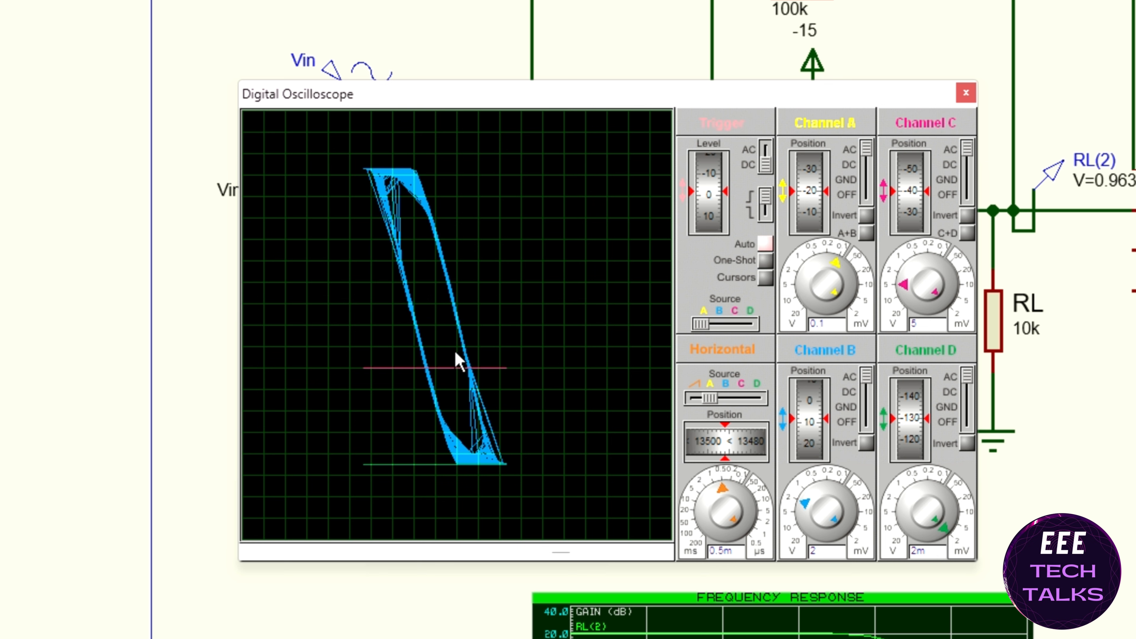
pyautogui.scroll(3, 439, 345)
pyautogui.scroll(-1, 438, 346)
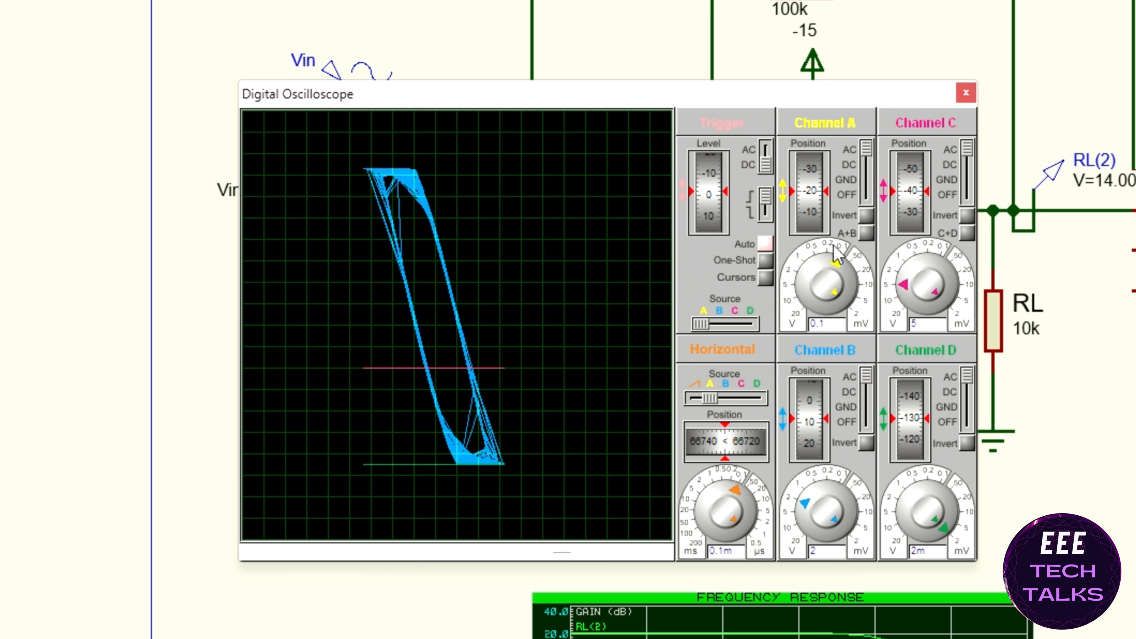
# Try channel A at 0.5 V and channel B at 0.5 V and 5 V, returning them to 0.1 V and 2 V per division
pyautogui.moveTo(837, 258); pyautogui.dragTo(815, 265)
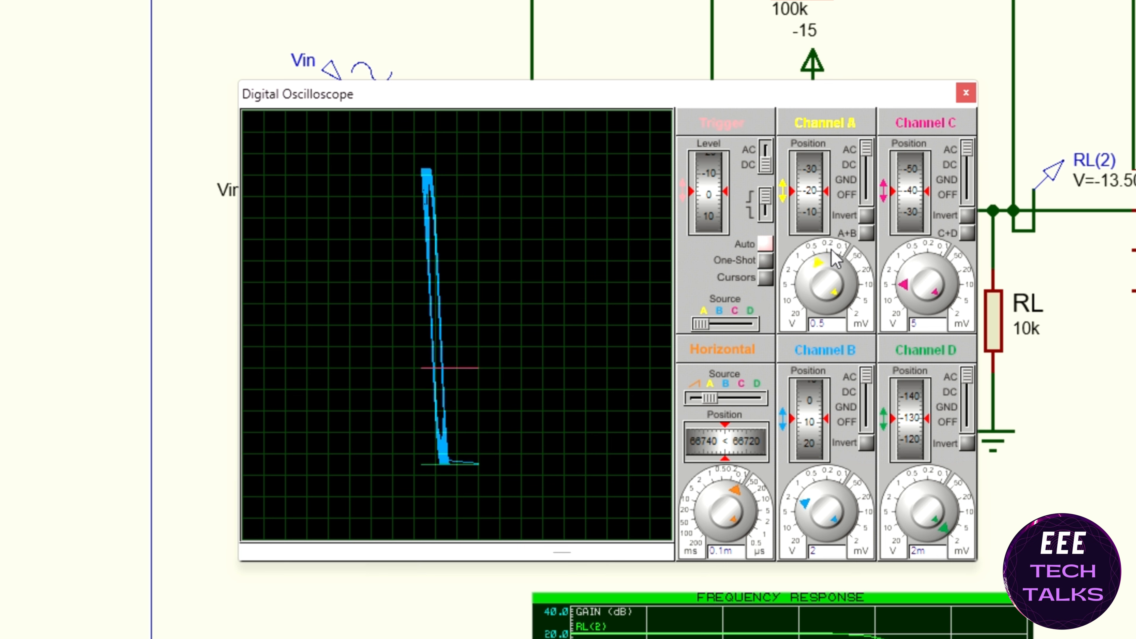
pyautogui.click(835, 259)
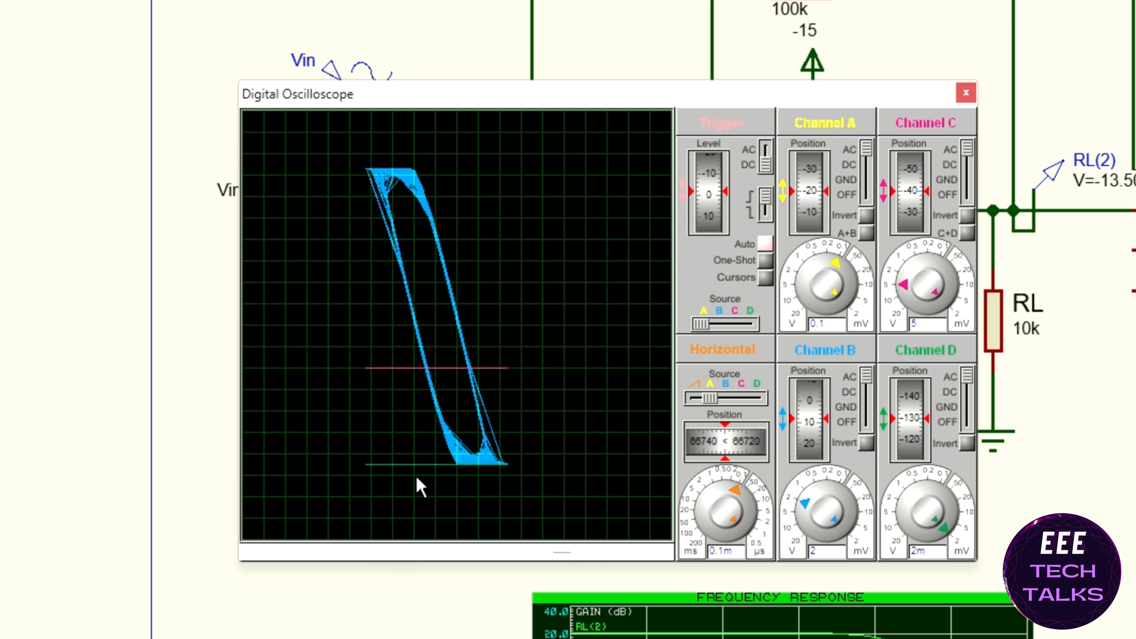
pyautogui.click(809, 478)
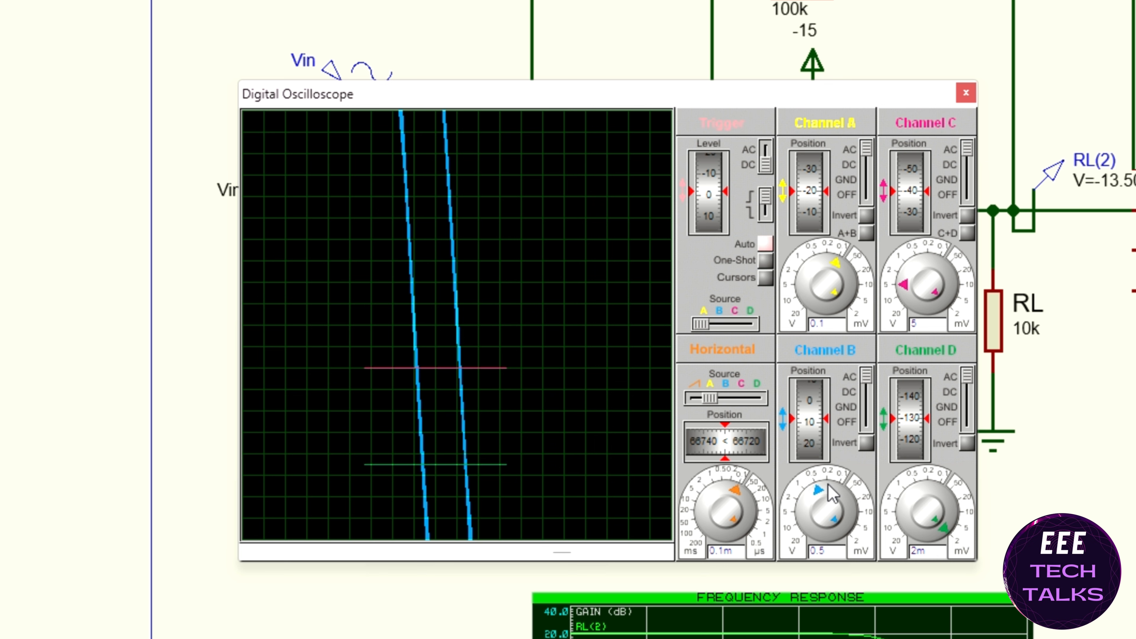
pyautogui.click(802, 498)
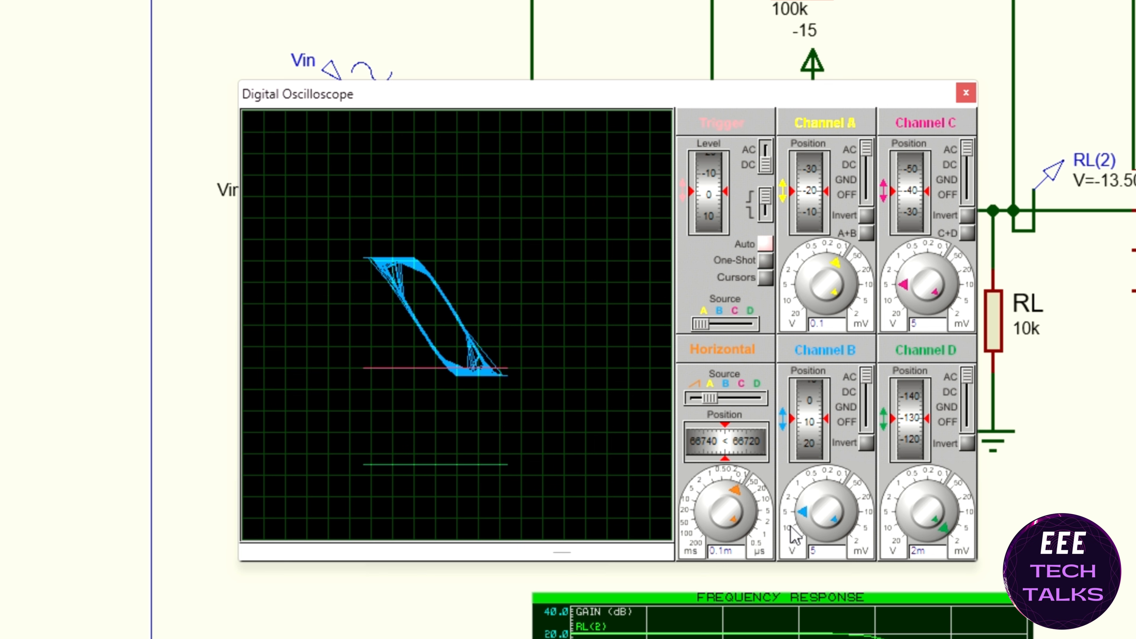
pyautogui.click(793, 509)
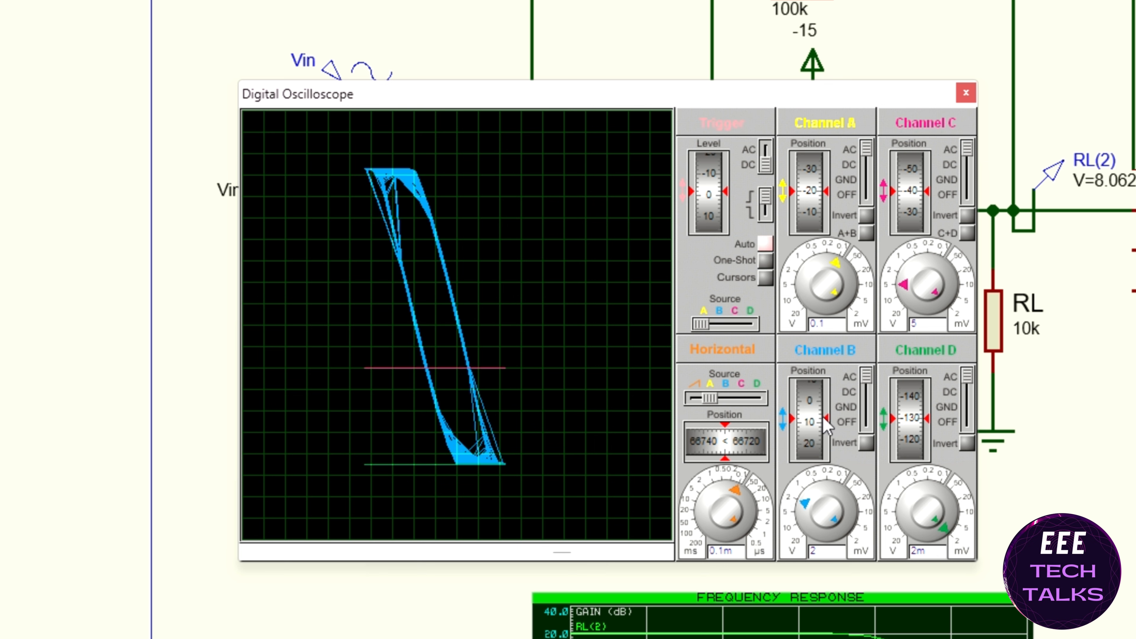
pyautogui.moveTo(816, 416)
pyautogui.mouseDown()
pyautogui.moveTo(811, 440)
pyautogui.moveTo(808, 405)
pyautogui.mouseUp()
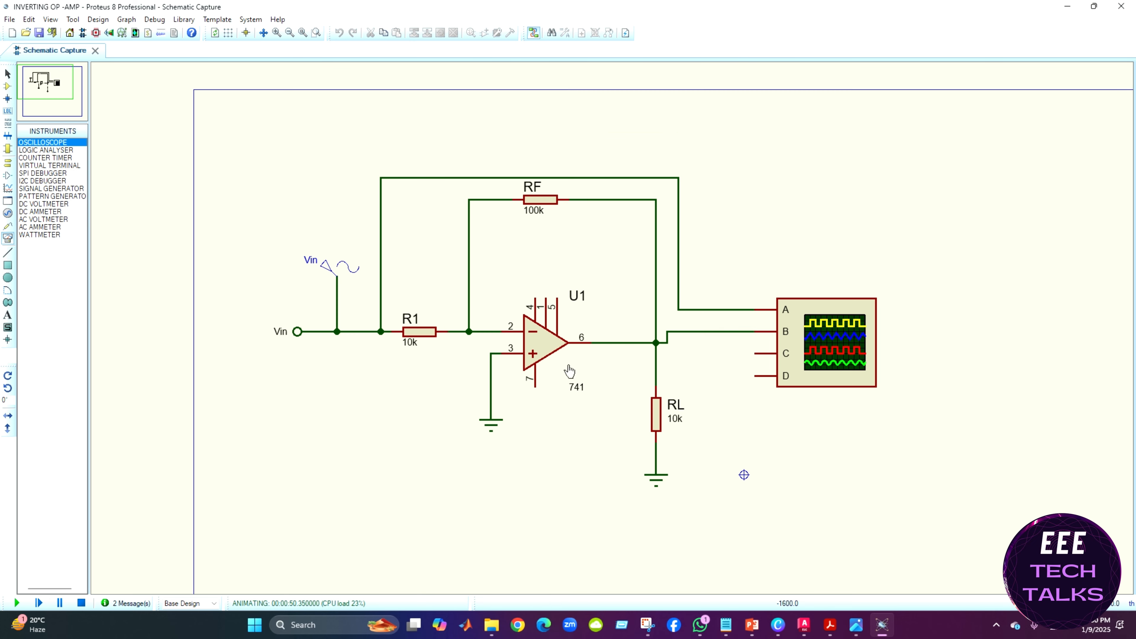
# Stop the running simulation and place a frequency graph in the empty area below the op-amp circuit
pyautogui.scroll(1, 539, 530)
pyautogui.scroll(-1, 578, 318)
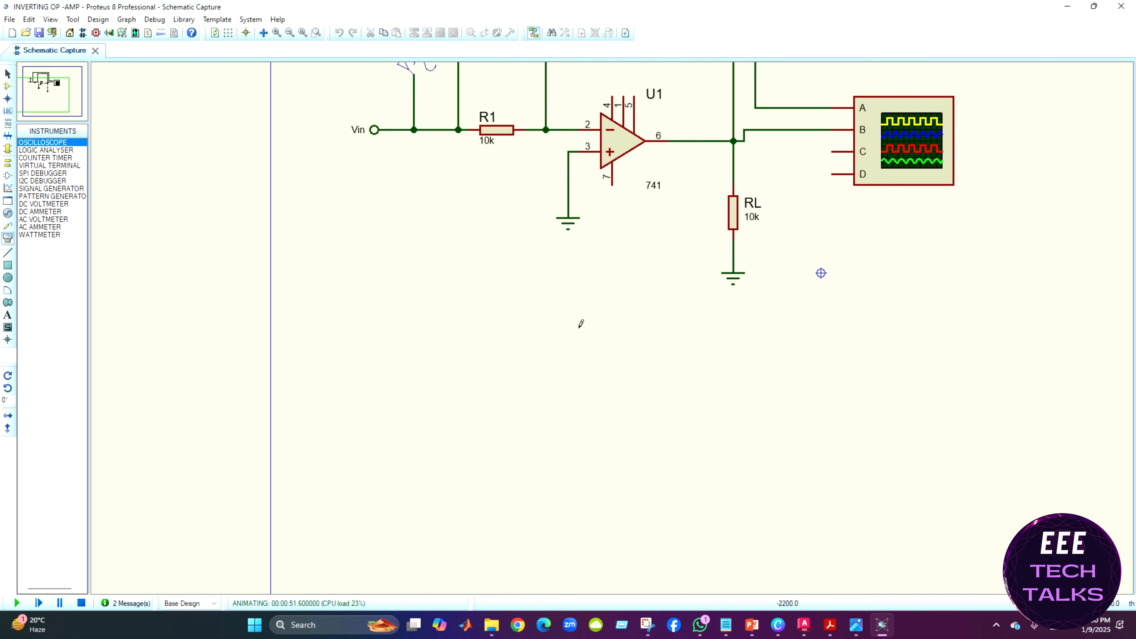
pyautogui.moveTo(45, 100); pyautogui.dragTo(49, 85)
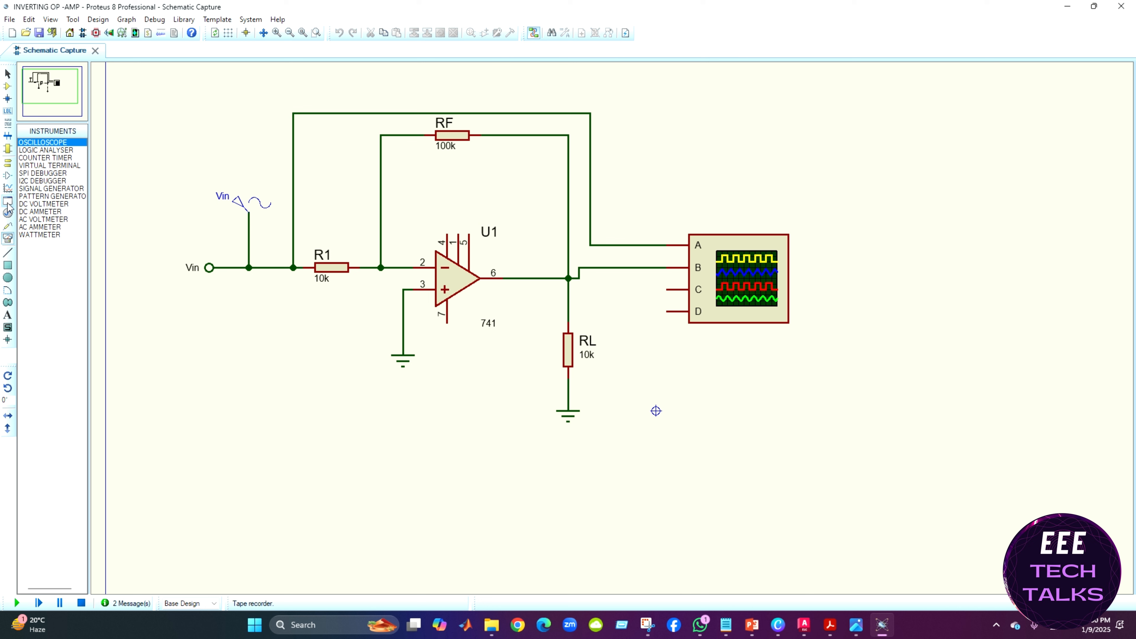
pyautogui.click(7, 189)
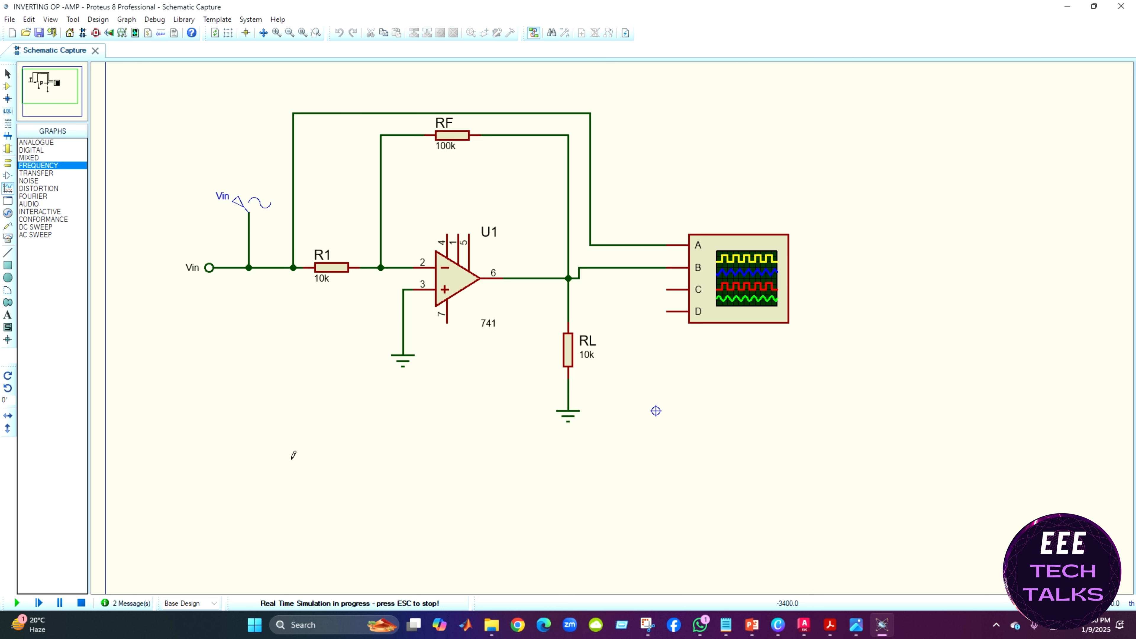
pyautogui.click(80, 603)
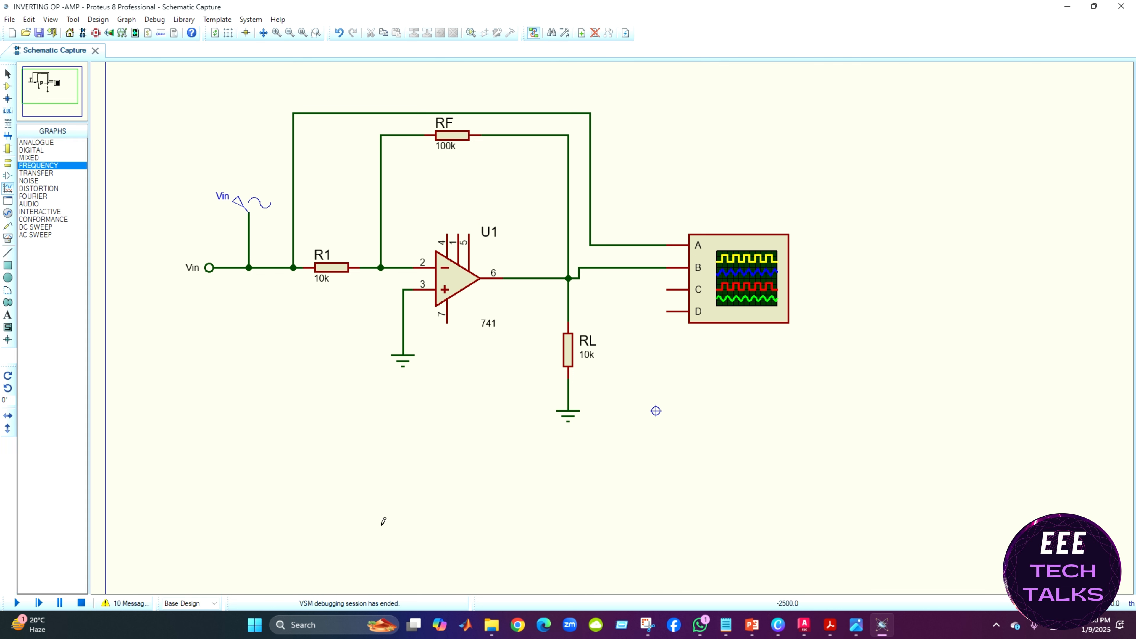
pyautogui.moveTo(206, 387); pyautogui.dragTo(429, 546)
pyautogui.moveTo(500, 543); pyautogui.dragTo(523, 546)
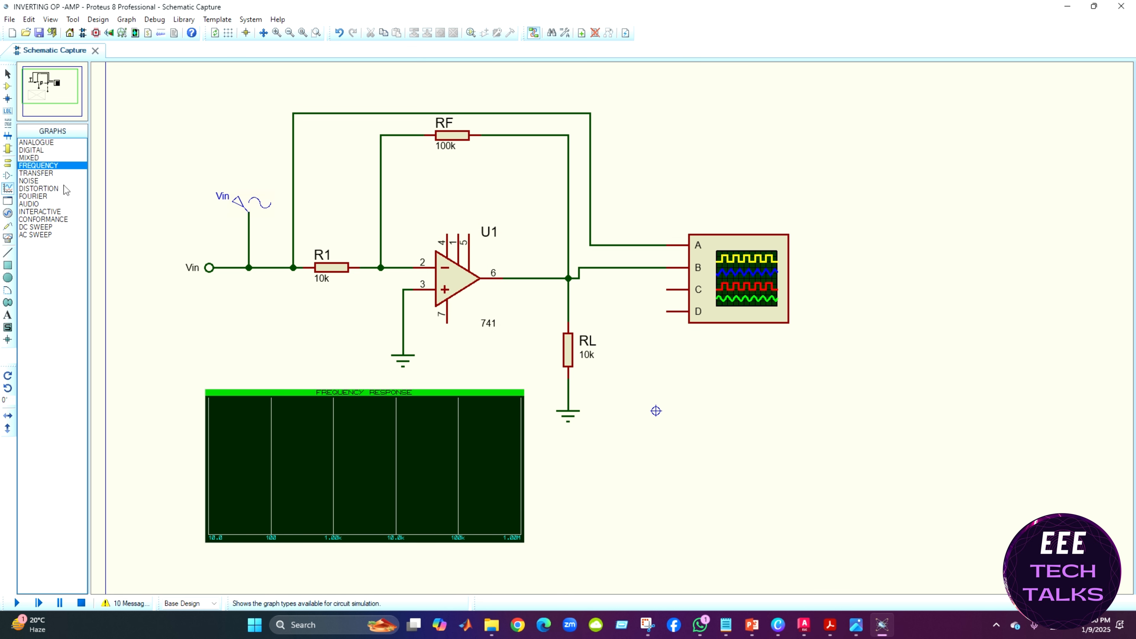
# Place a voltage probe on the output wire to oscilloscope input B and add it as a trace to the frequency graph
pyautogui.click(8, 228)
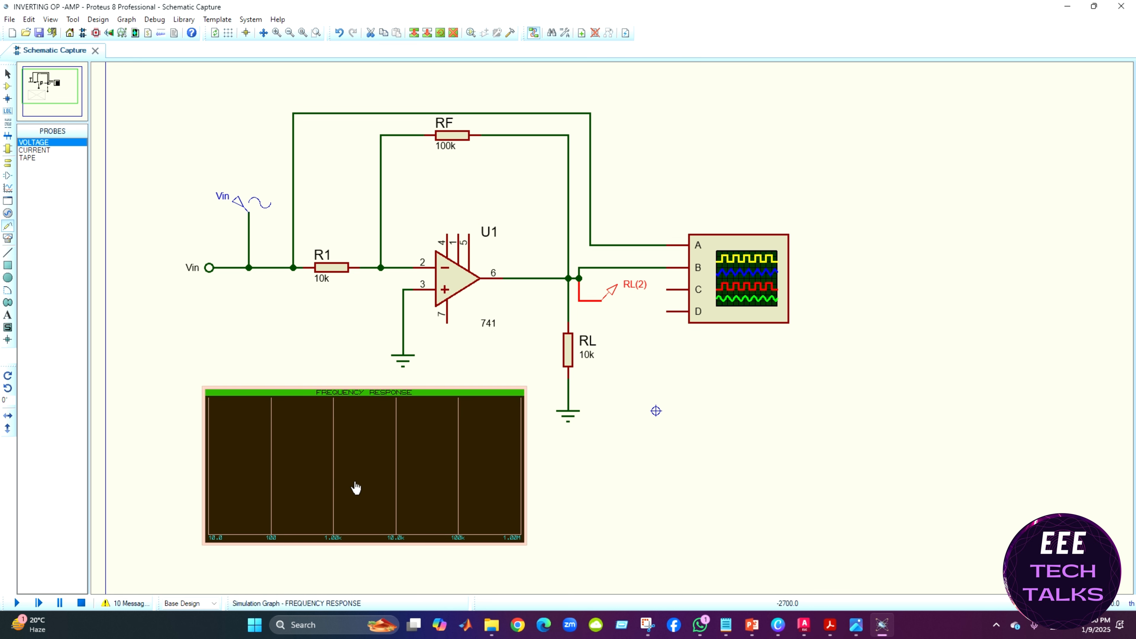
pyautogui.click(356, 486)
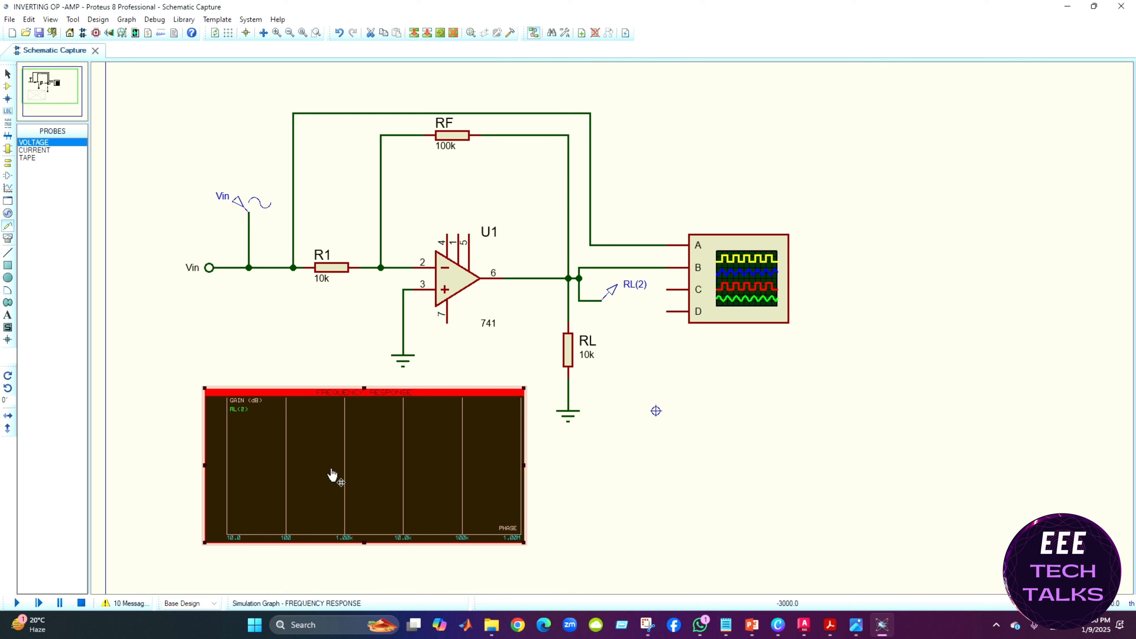
pyautogui.rightClick(340, 433)
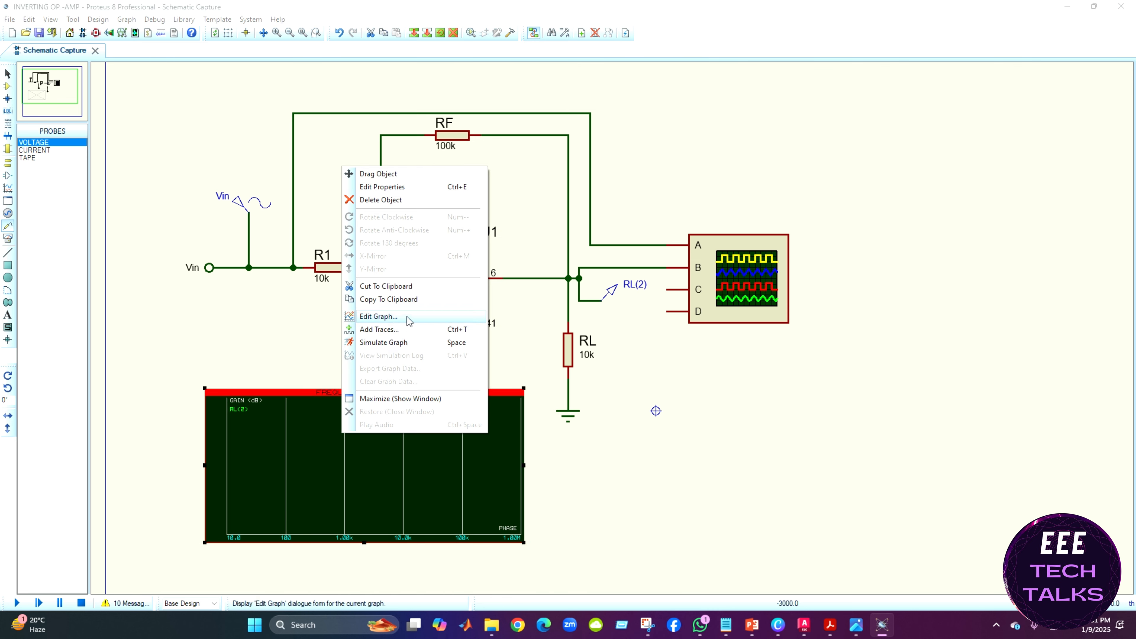
pyautogui.rightClick(365, 494)
pyautogui.rightClick(366, 494)
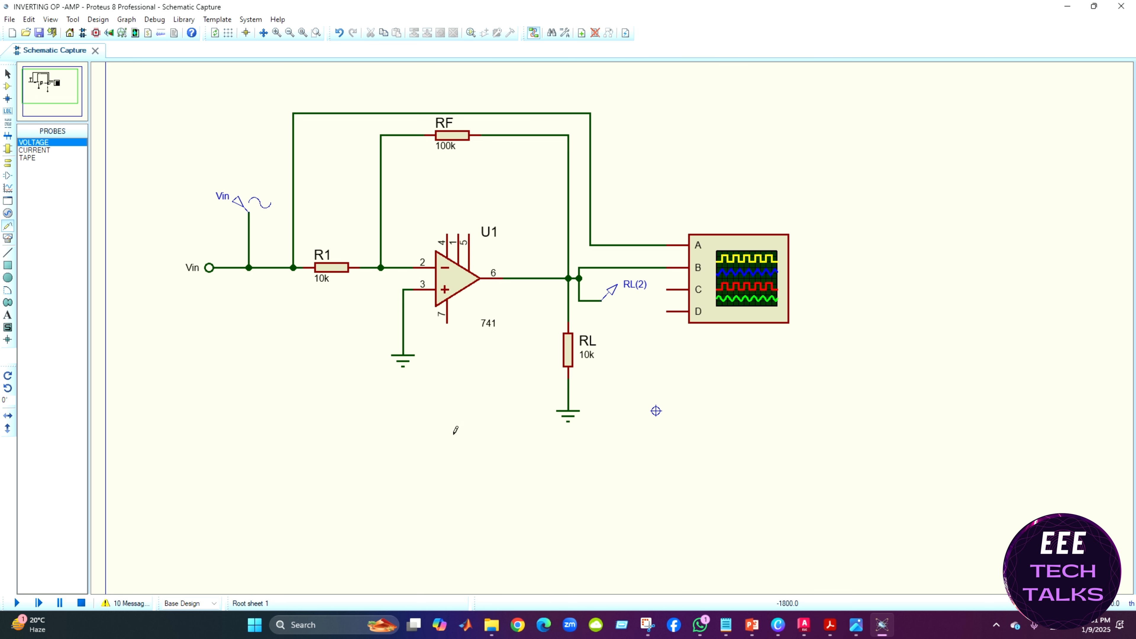
pyautogui.hotkey('ctrl', 'z')
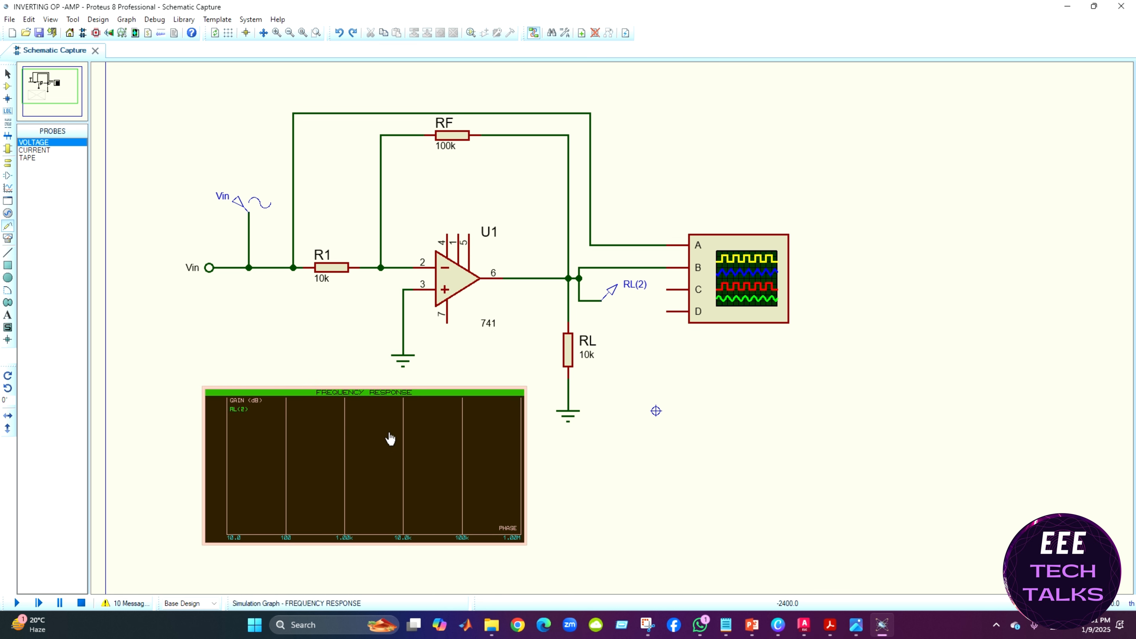
# Set the frequency graph's stop frequency to 10M and resimulate the graph
pyautogui.rightClick(391, 427)
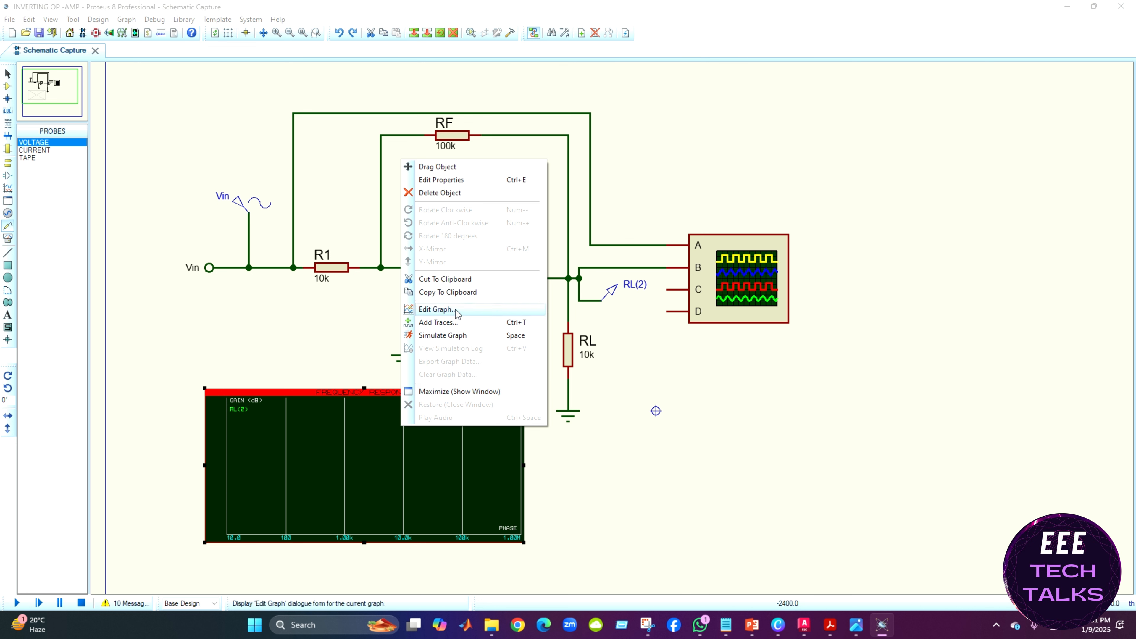
pyautogui.click(437, 309)
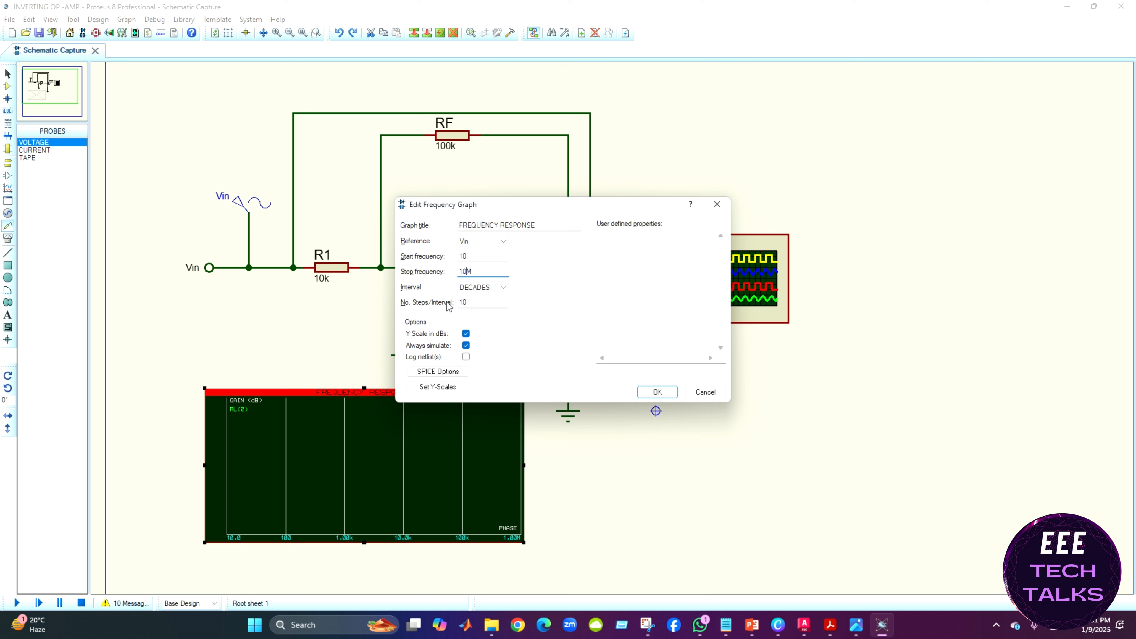
pyautogui.click(665, 392)
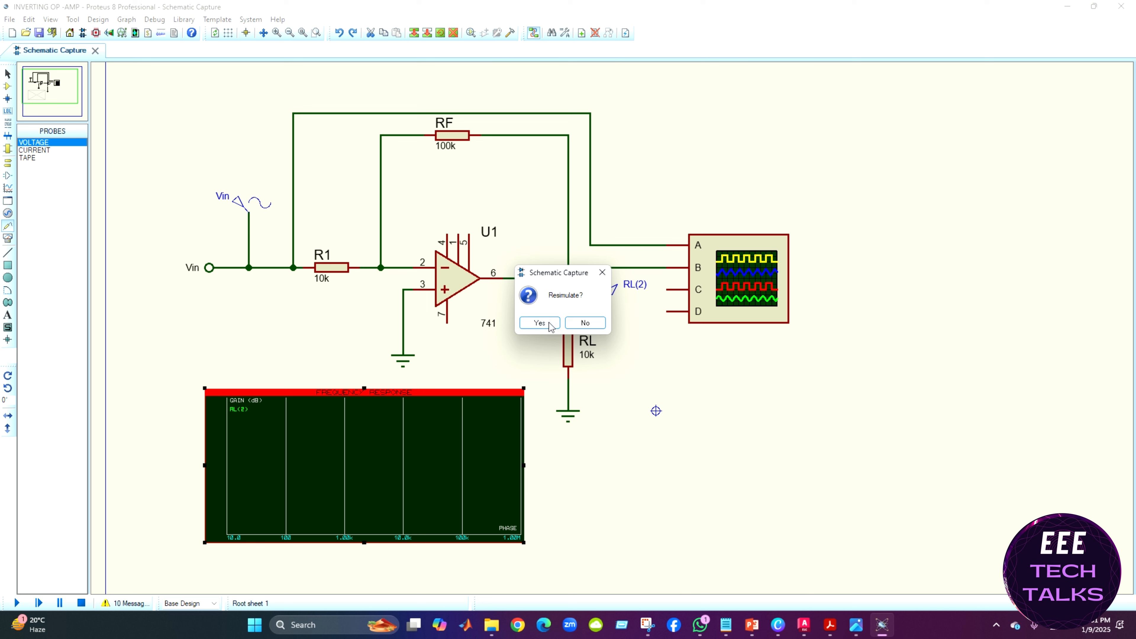
pyautogui.click(539, 323)
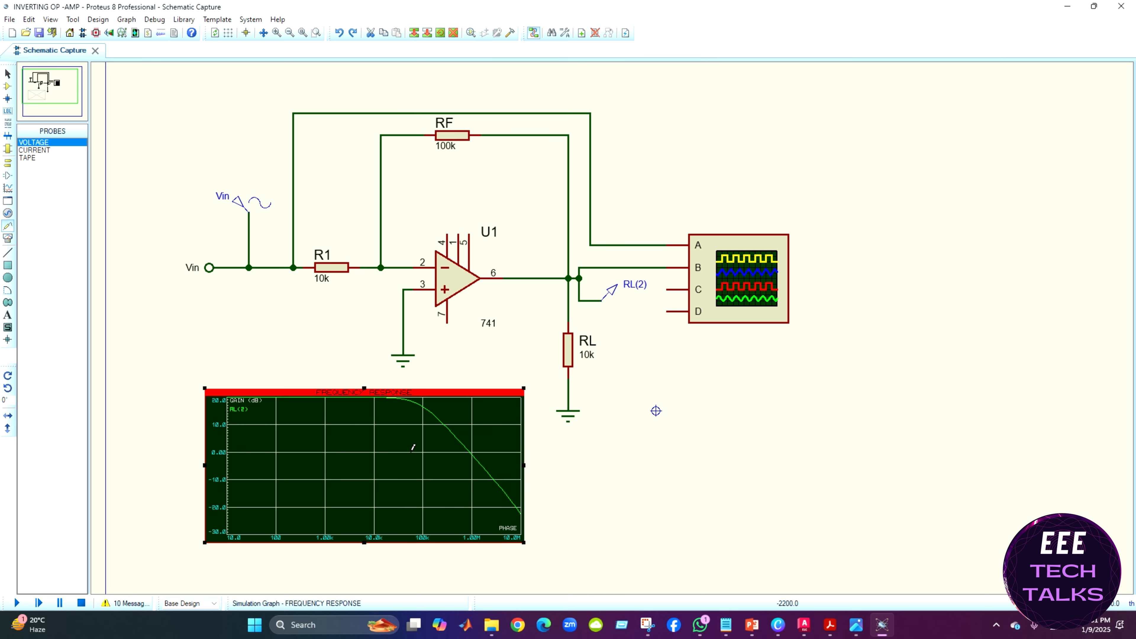
# Maximize the frequency response graph to examine the gain curve, and return to the schematic
pyautogui.click(429, 391)
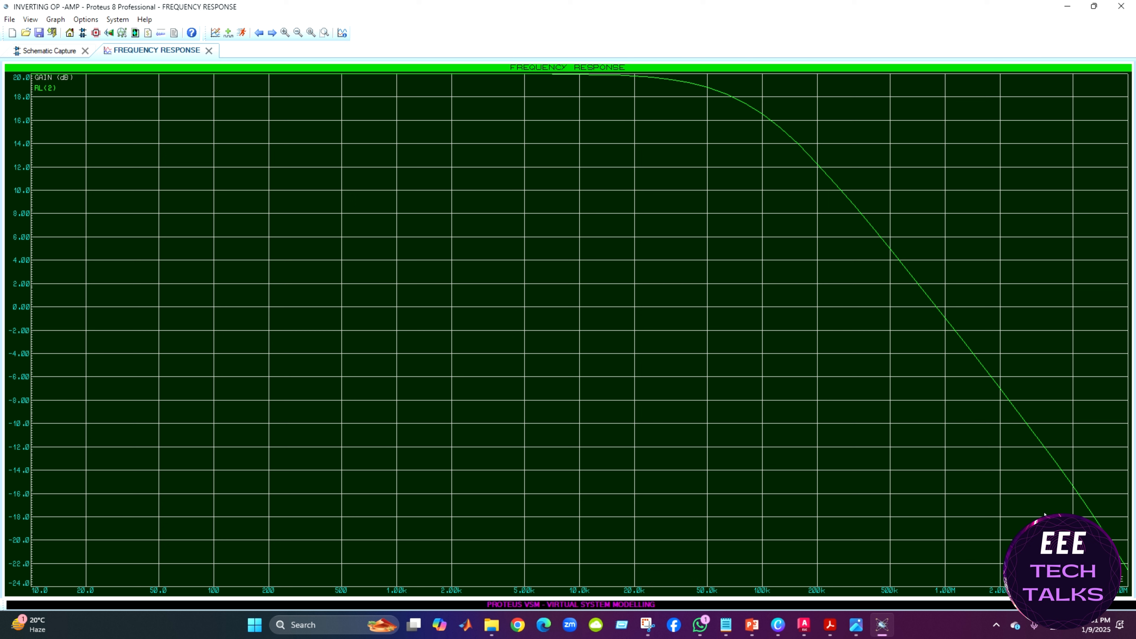
pyautogui.click(867, 70)
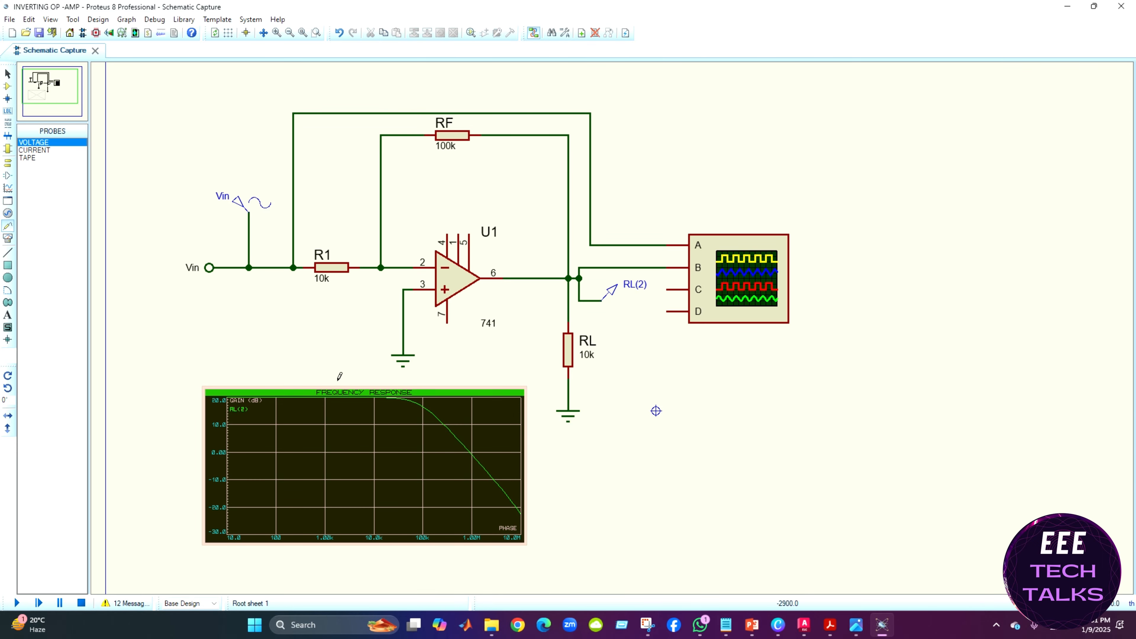
# Resimulate the frequency graph with a stop frequency of 100M and inspect the maximized response before returning to the schematic
pyautogui.rightClick(364, 422)
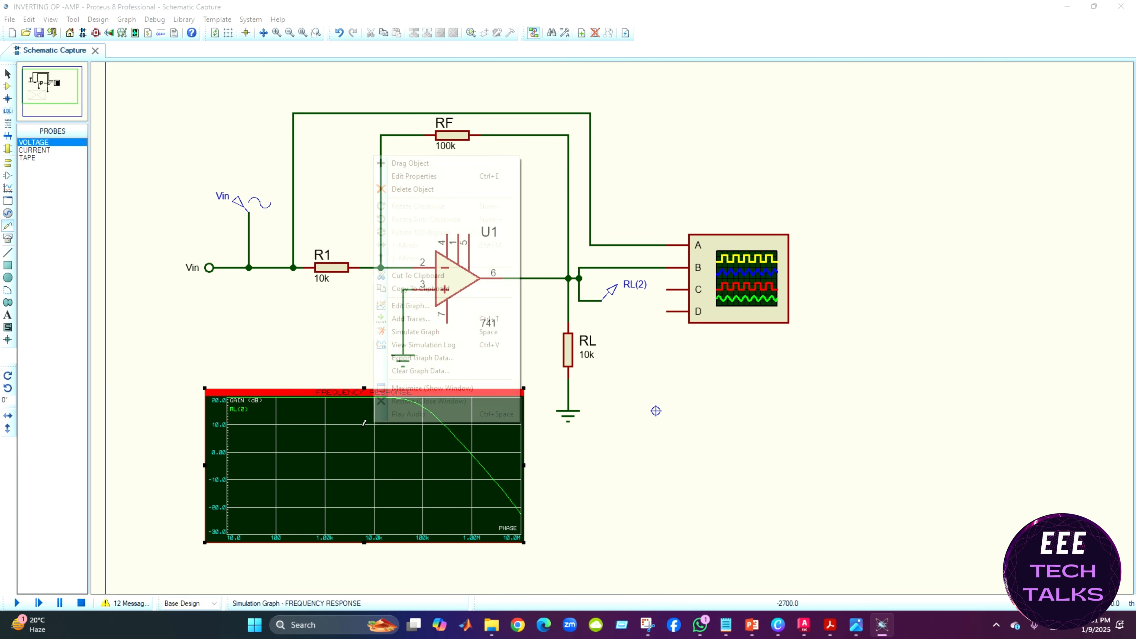
pyautogui.click(421, 306)
pyautogui.click(463, 274)
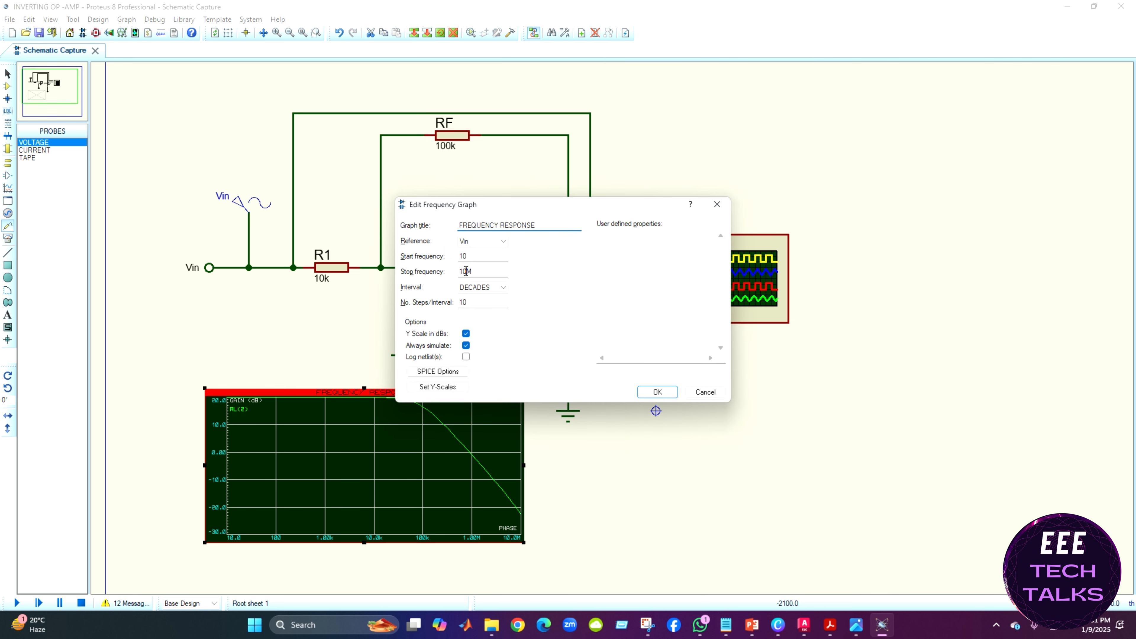
pyautogui.press('Return')
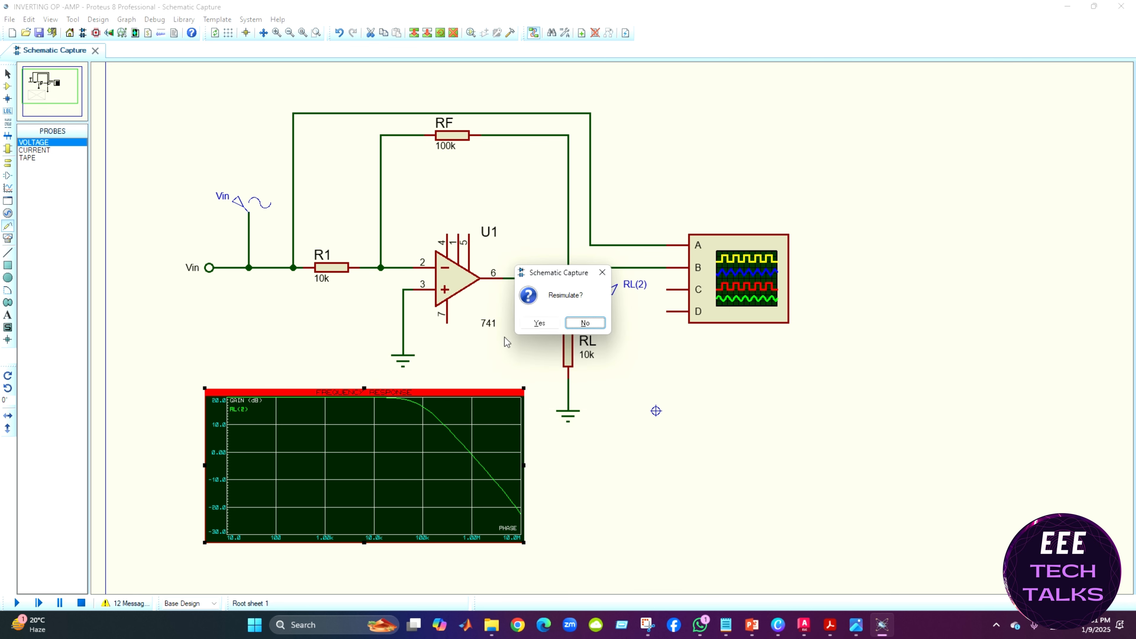
pyautogui.click(539, 322)
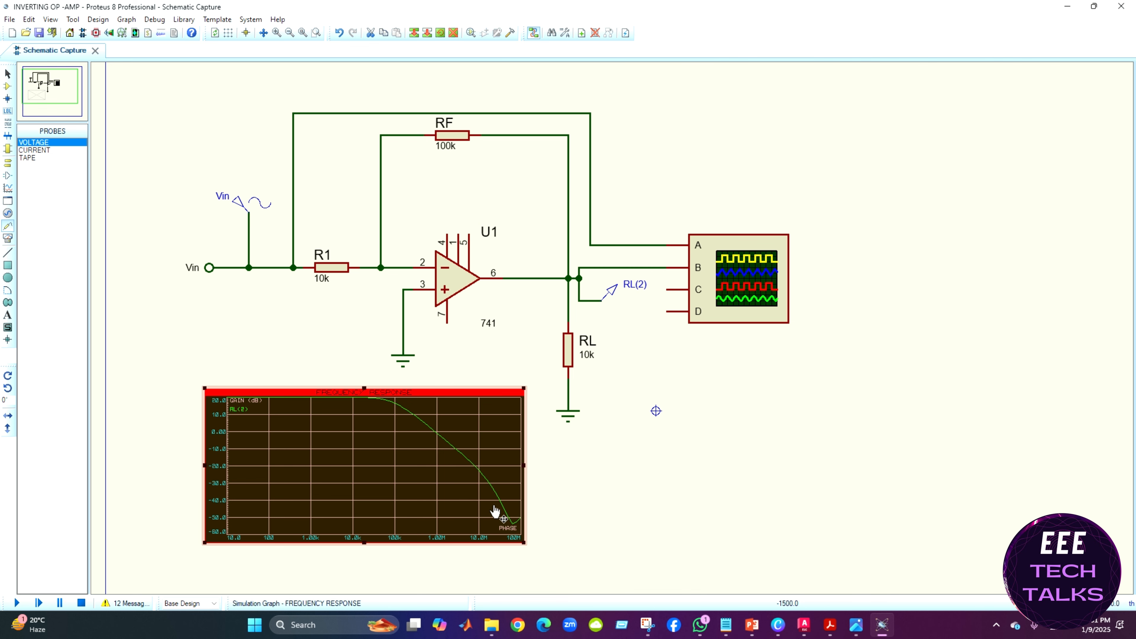
pyautogui.click(471, 392)
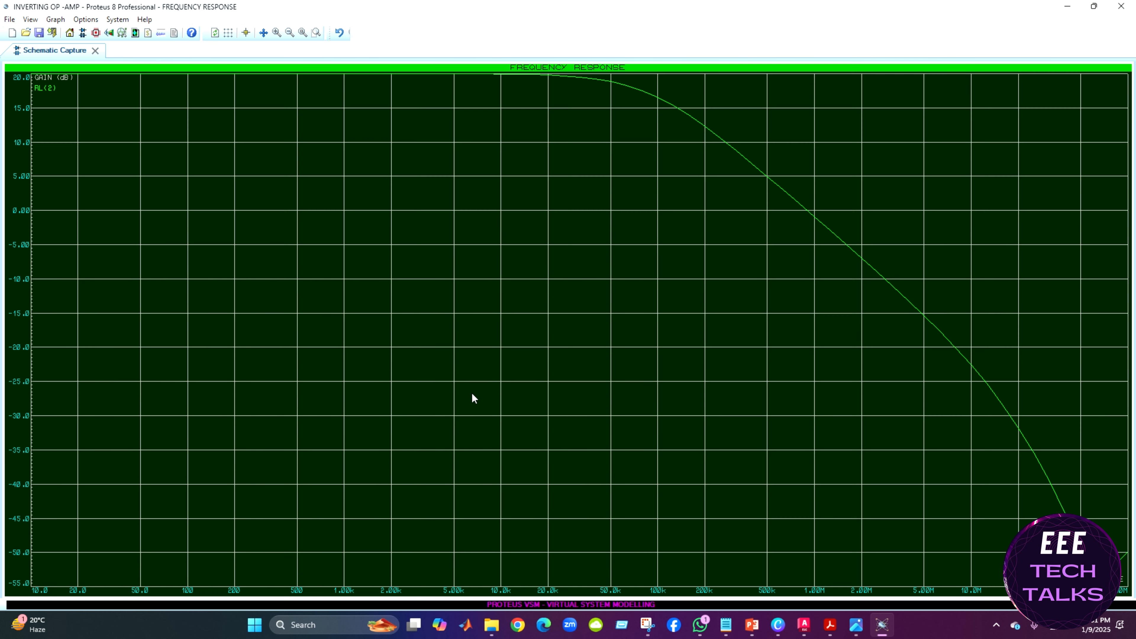
pyautogui.click(803, 70)
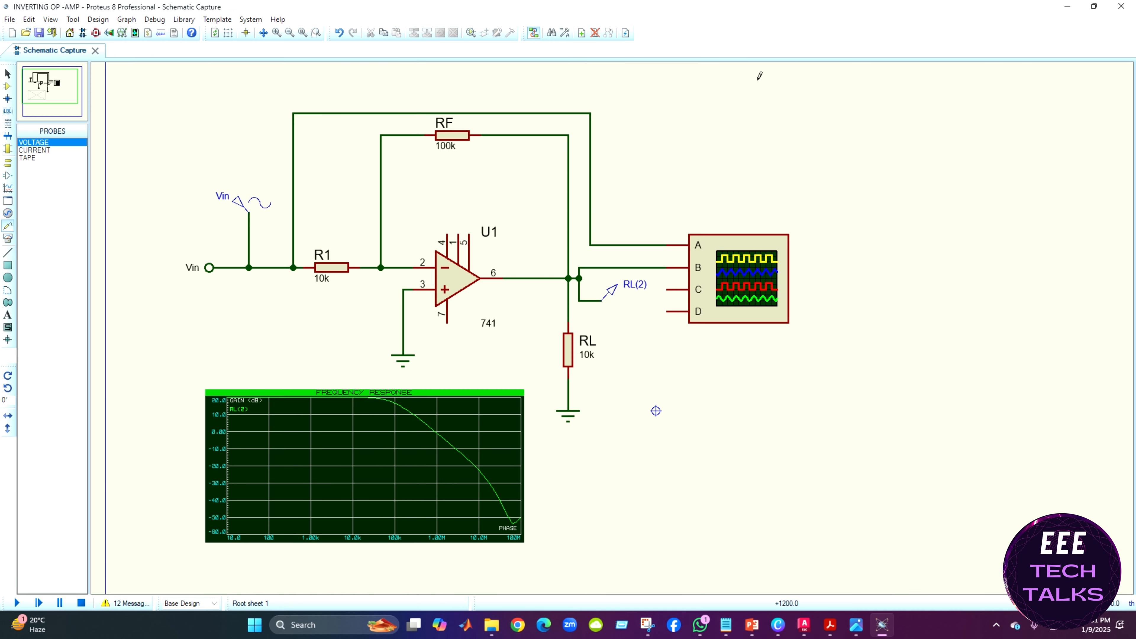
# Change the peak amplitude and frequency of the Vin sine generator
pyautogui.doubleClick(234, 208)
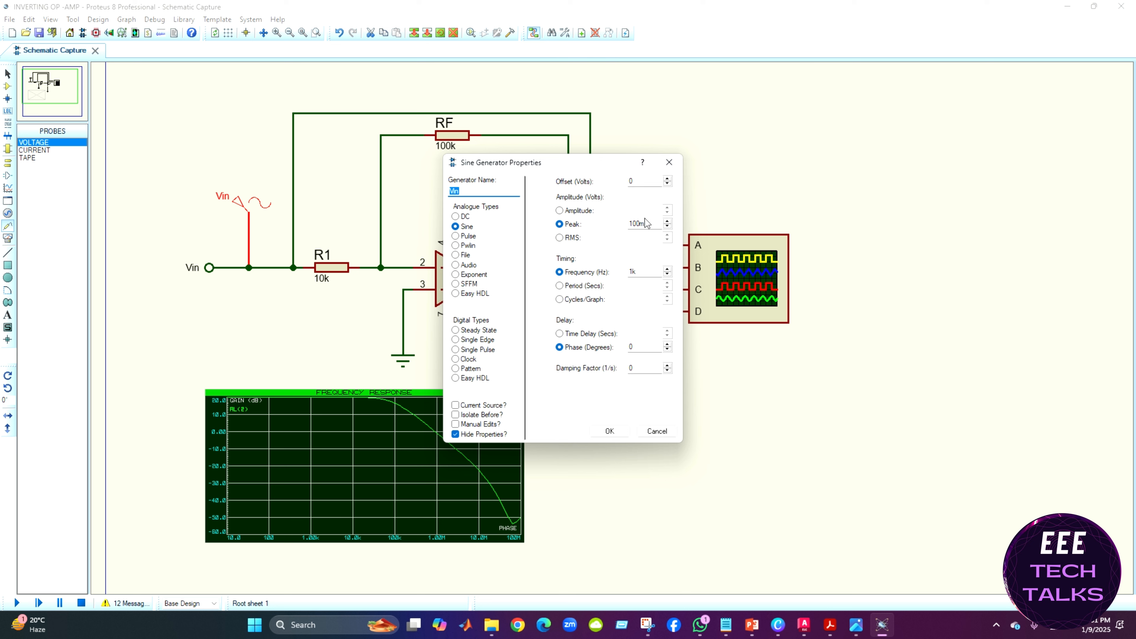
pyautogui.moveTo(640, 227); pyautogui.dragTo(621, 230)
pyautogui.click(645, 273)
pyautogui.press('Return')
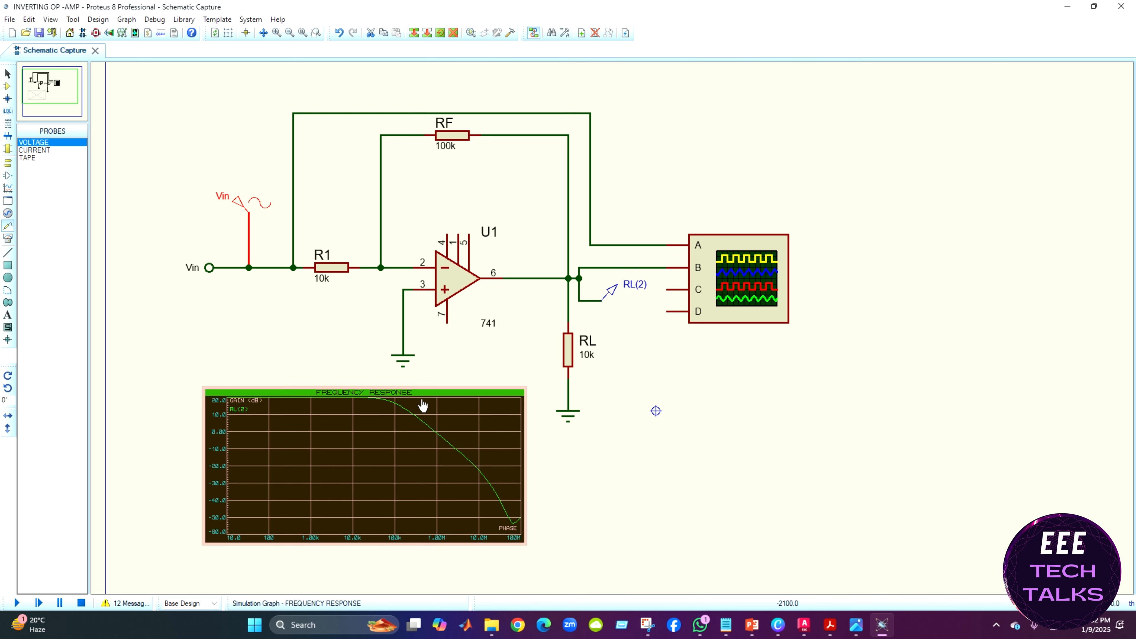
# Review the frequency graph's settings, keep them, and resimulate the graph with the modified Vin source
pyautogui.rightClick(425, 414)
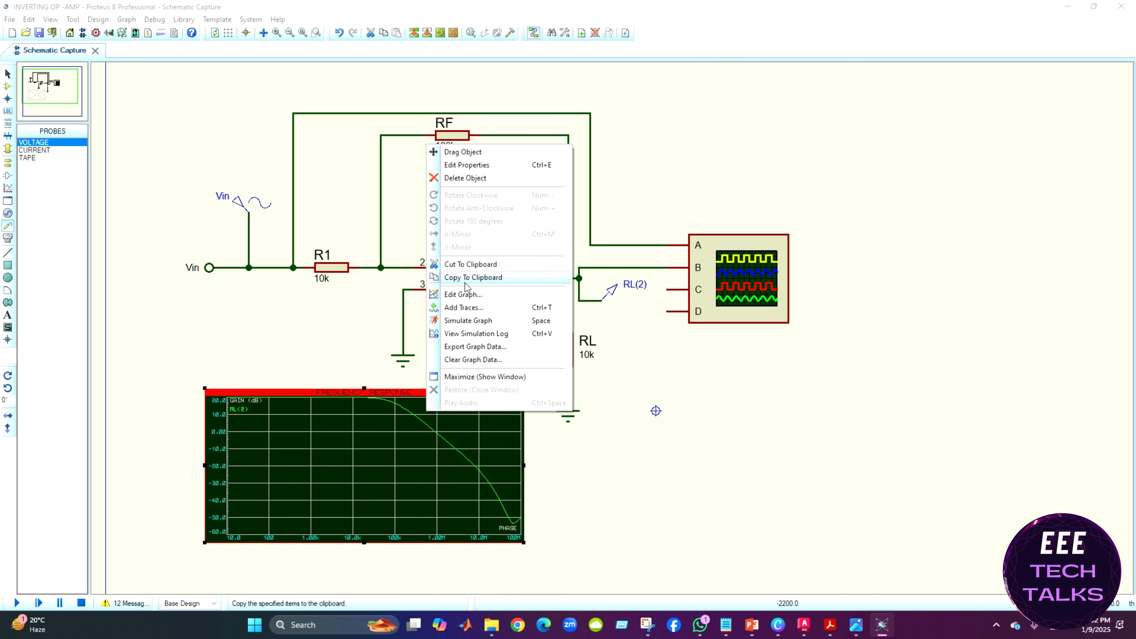
pyautogui.click(458, 299)
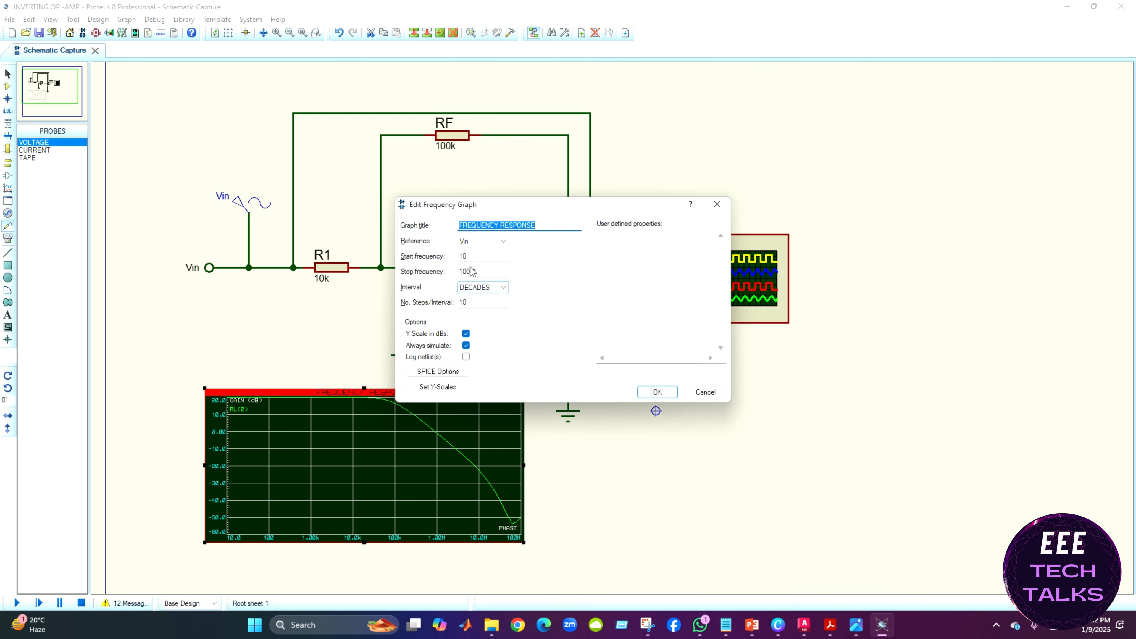
pyautogui.click(671, 395)
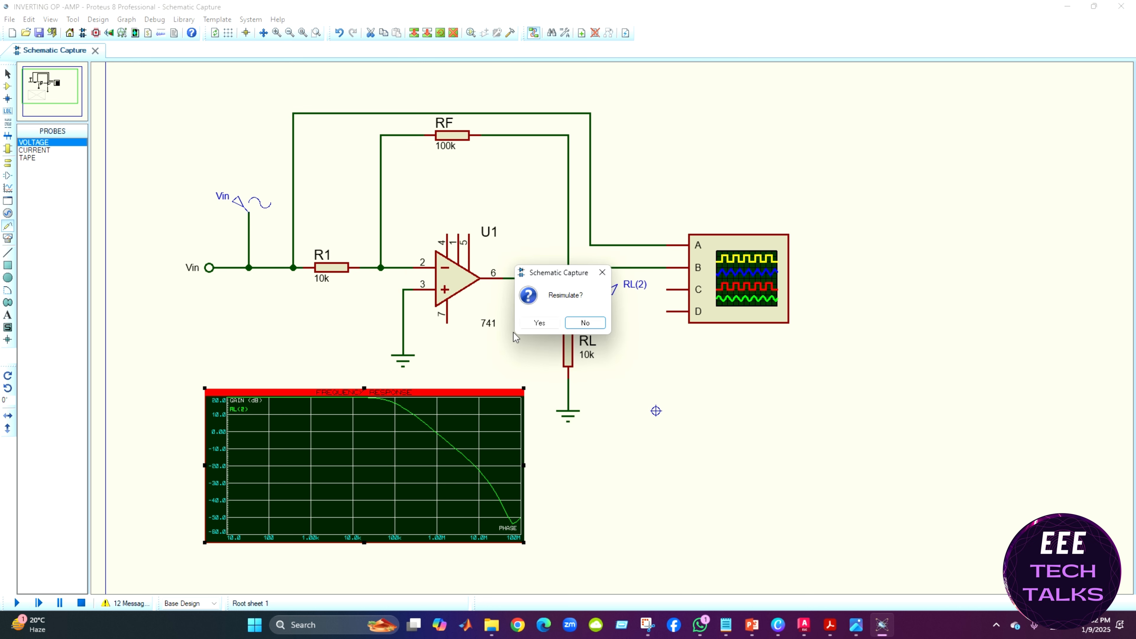
pyautogui.click(526, 323)
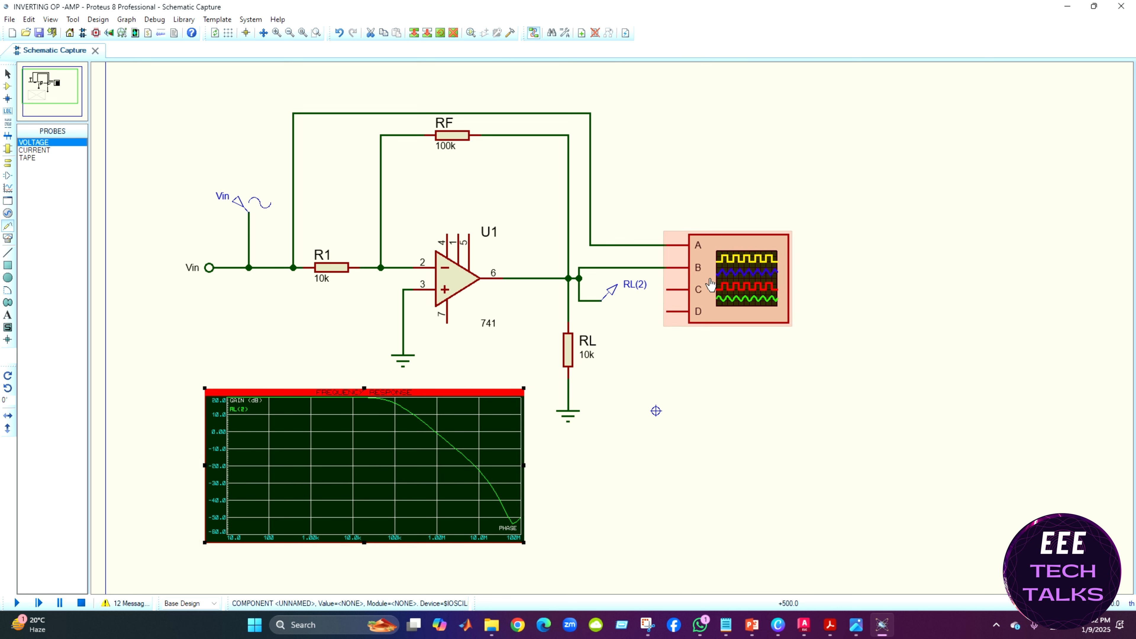
# Reset the debug popup windows and rerun the circuit simulation to bring the digital oscilloscope back up
pyautogui.click(23, 603)
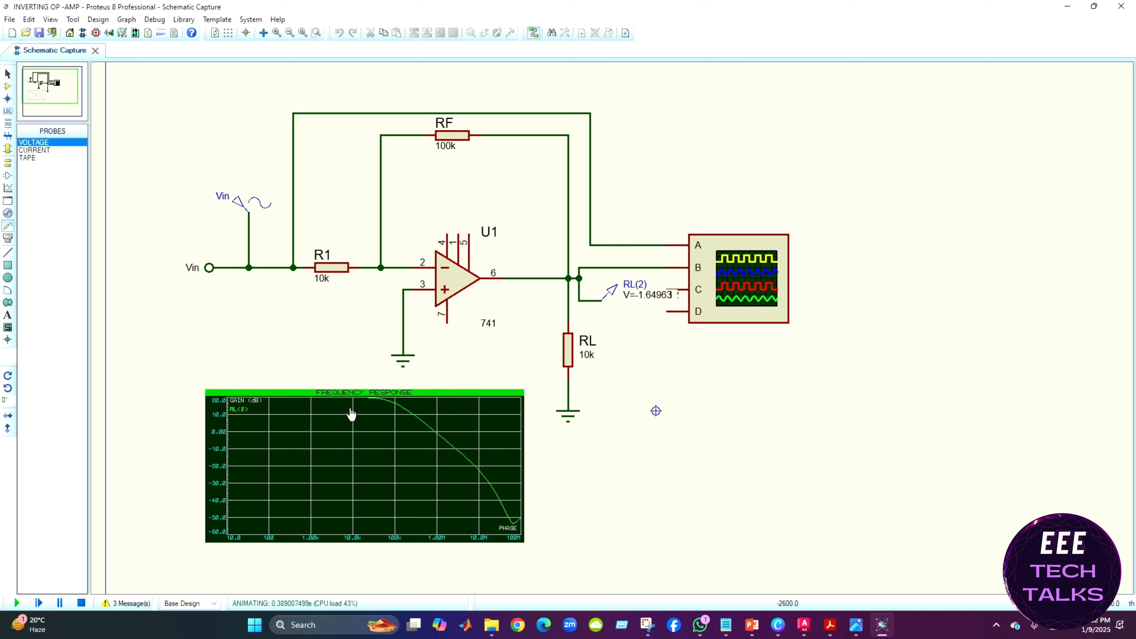
pyautogui.click(155, 20)
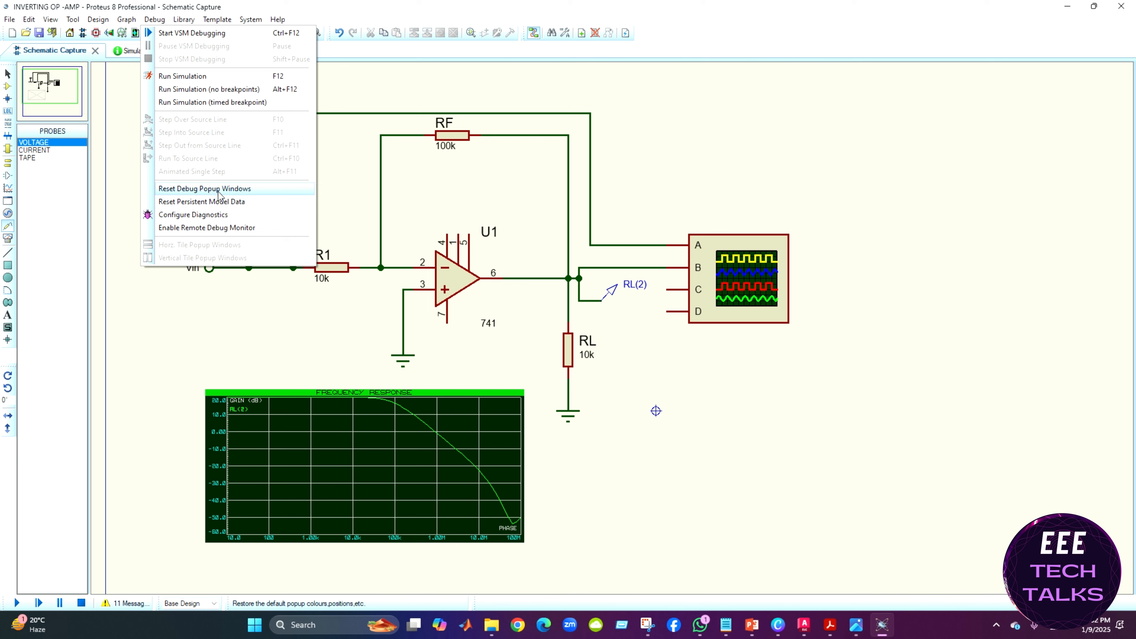
pyautogui.click(18, 602)
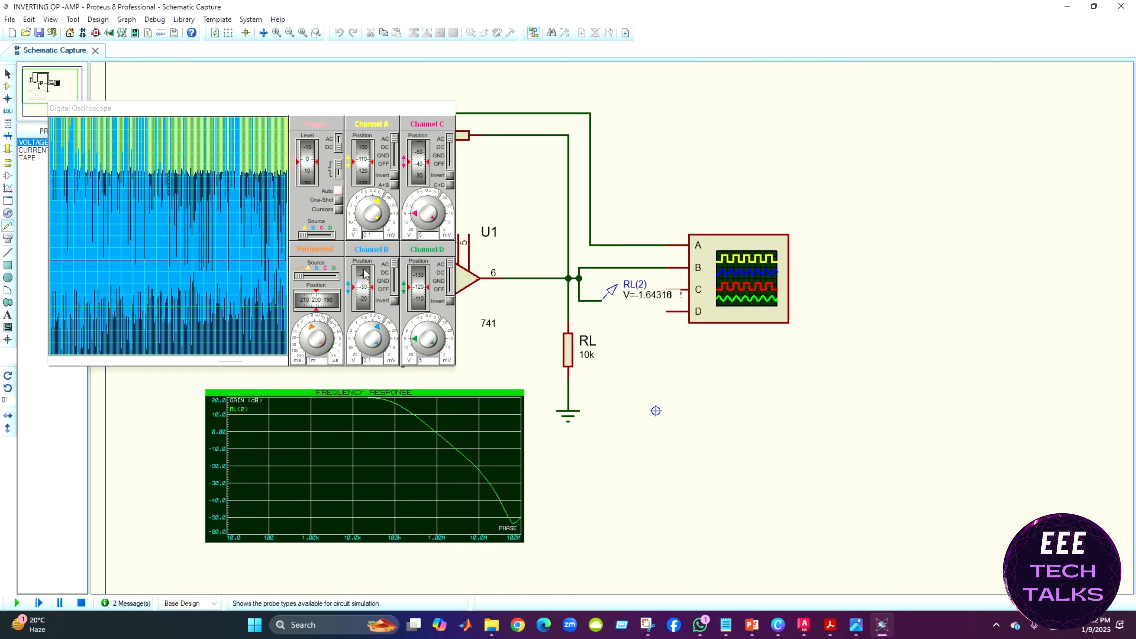
# Increase the volts per division of oscilloscope channels A and B to fit the input and output traces on the display
pyautogui.click(376, 213)
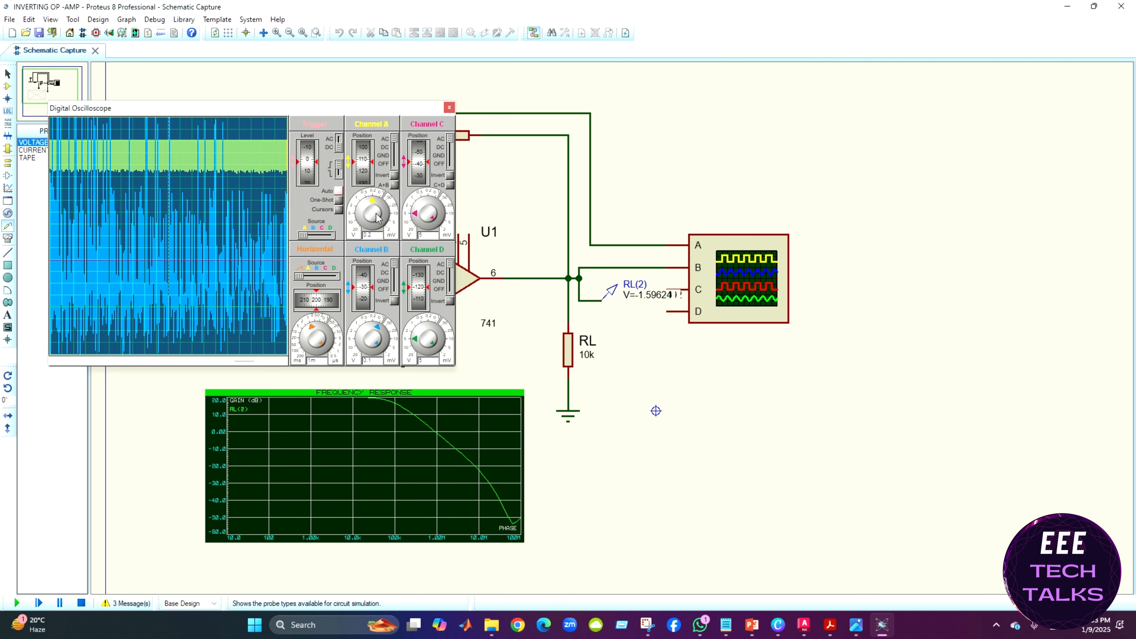
pyautogui.click(361, 325)
pyautogui.click(361, 201)
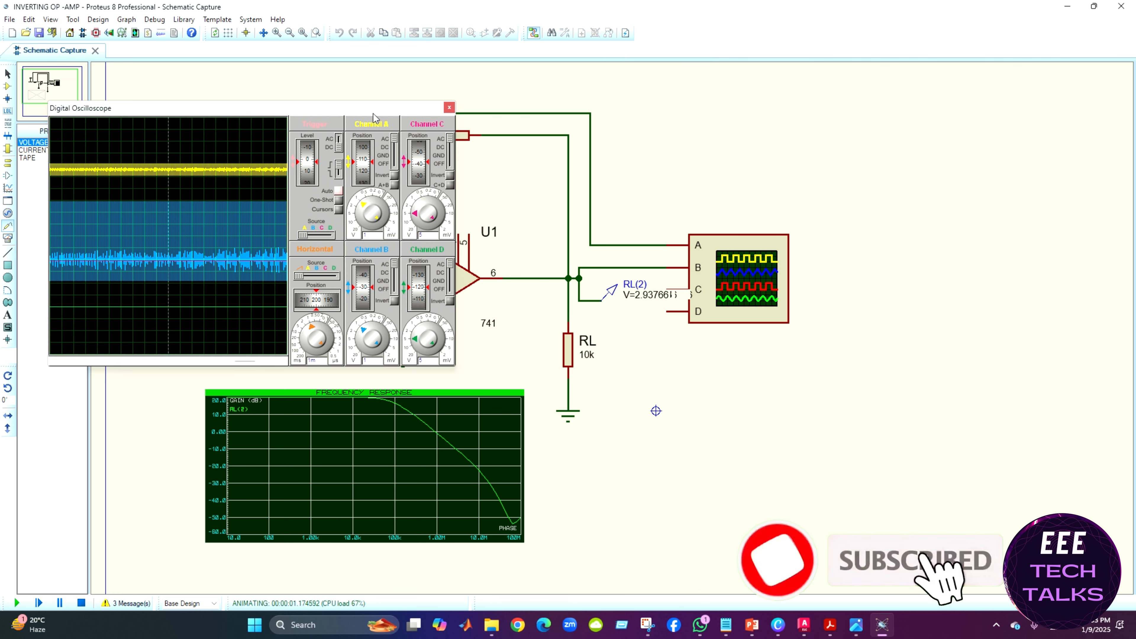